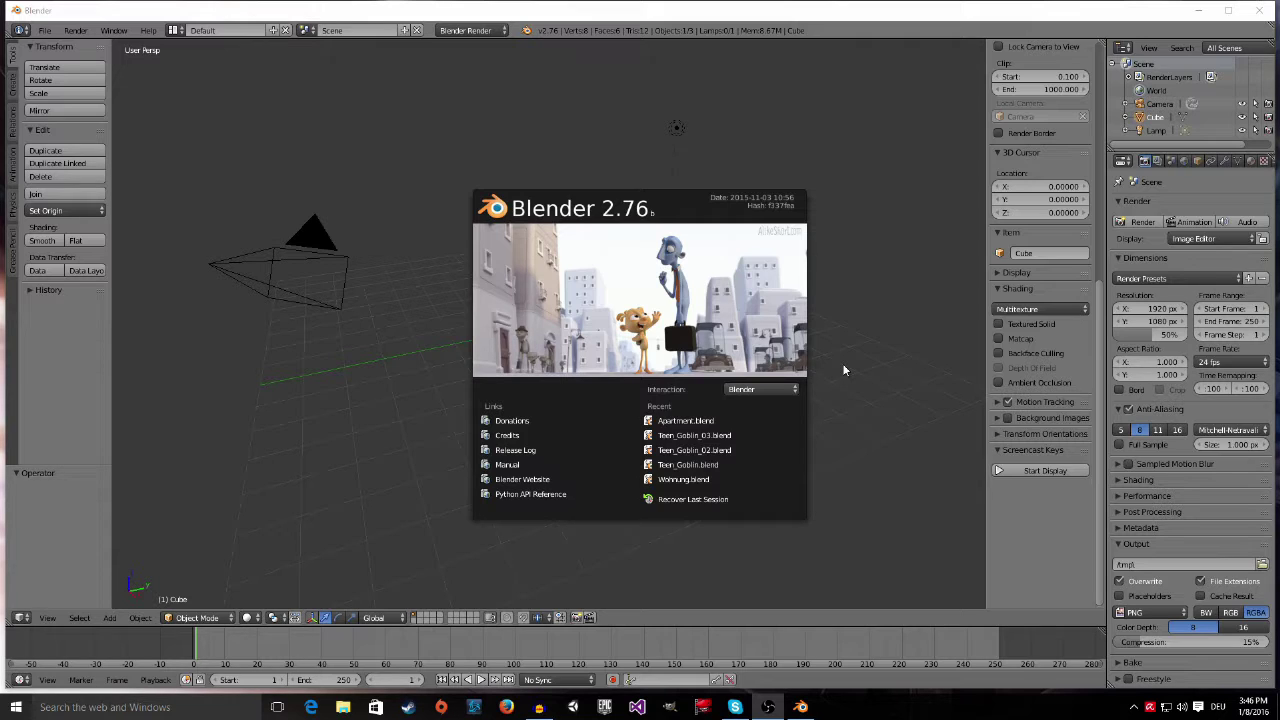
Maximize the window and open the recent file Apartment.blend
{"action": "left_click", "coordinate": [1237, 12]}
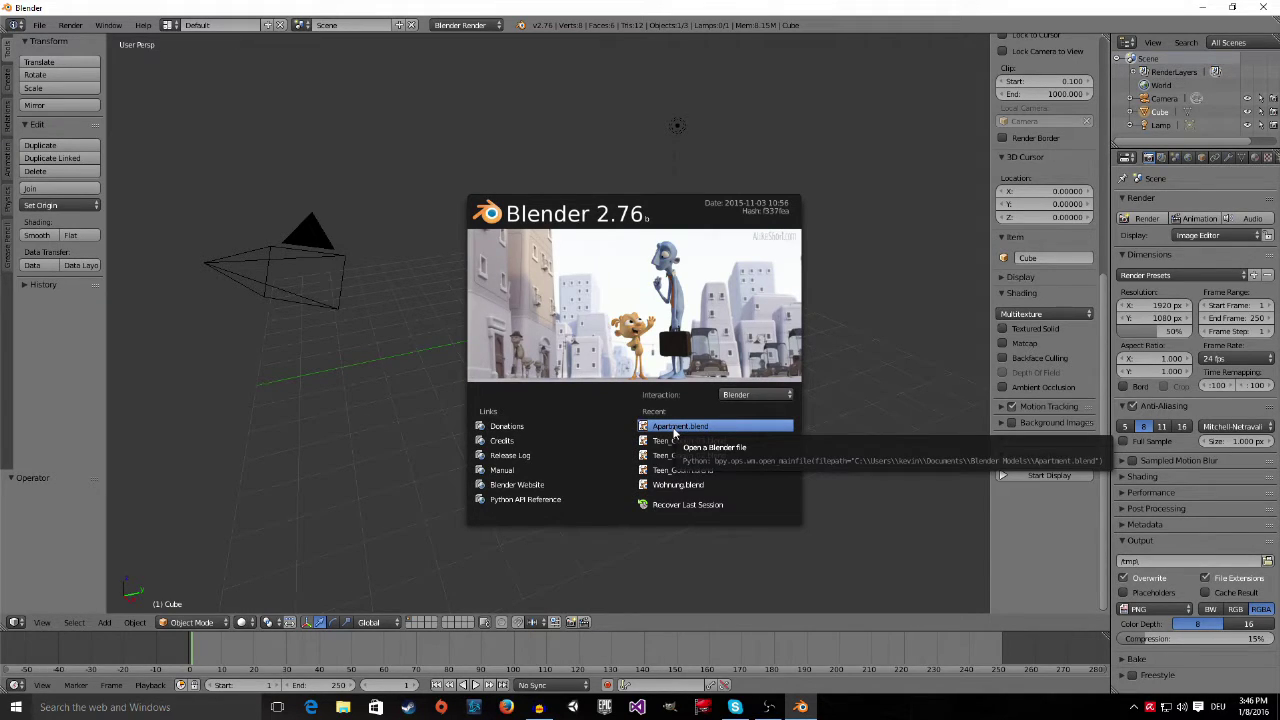
{"action": "left_click", "coordinate": [673, 429]}
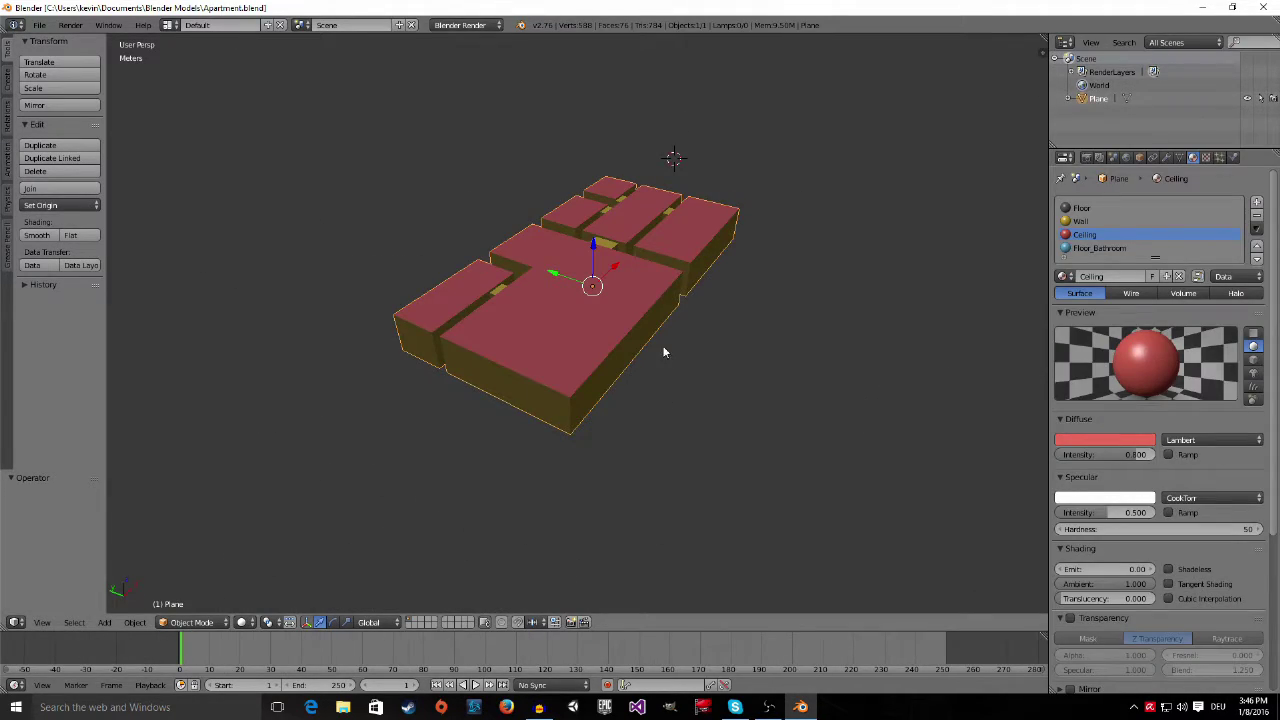
Examine the apartment model from outside and from within its rooms, including the doorways
{"action": "middle_click_drag", "start_coordinate": [745, 384], "coordinate": [707, 367]}
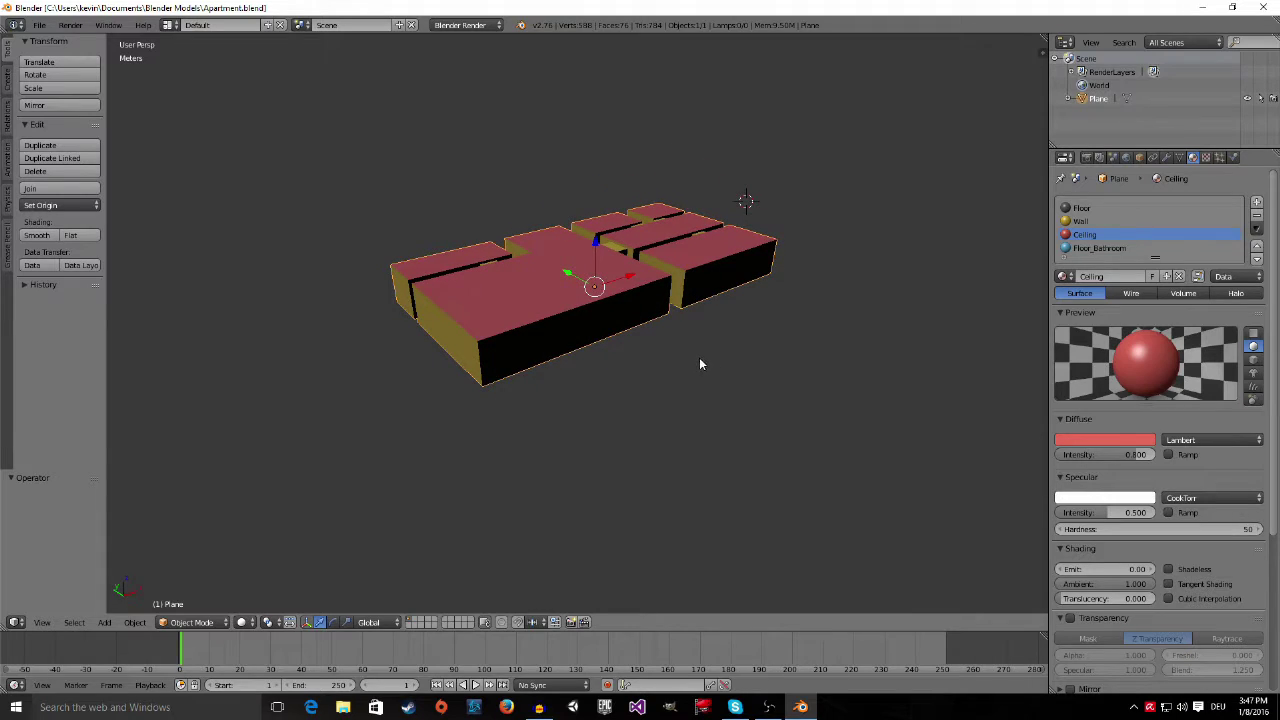
{"action": "scroll", "coordinate": [600, 362], "scroll_direction": "up", "scroll_amount": 3}
{"action": "middle_click_drag", "start_coordinate": [600, 360], "coordinate": [709, 371]}
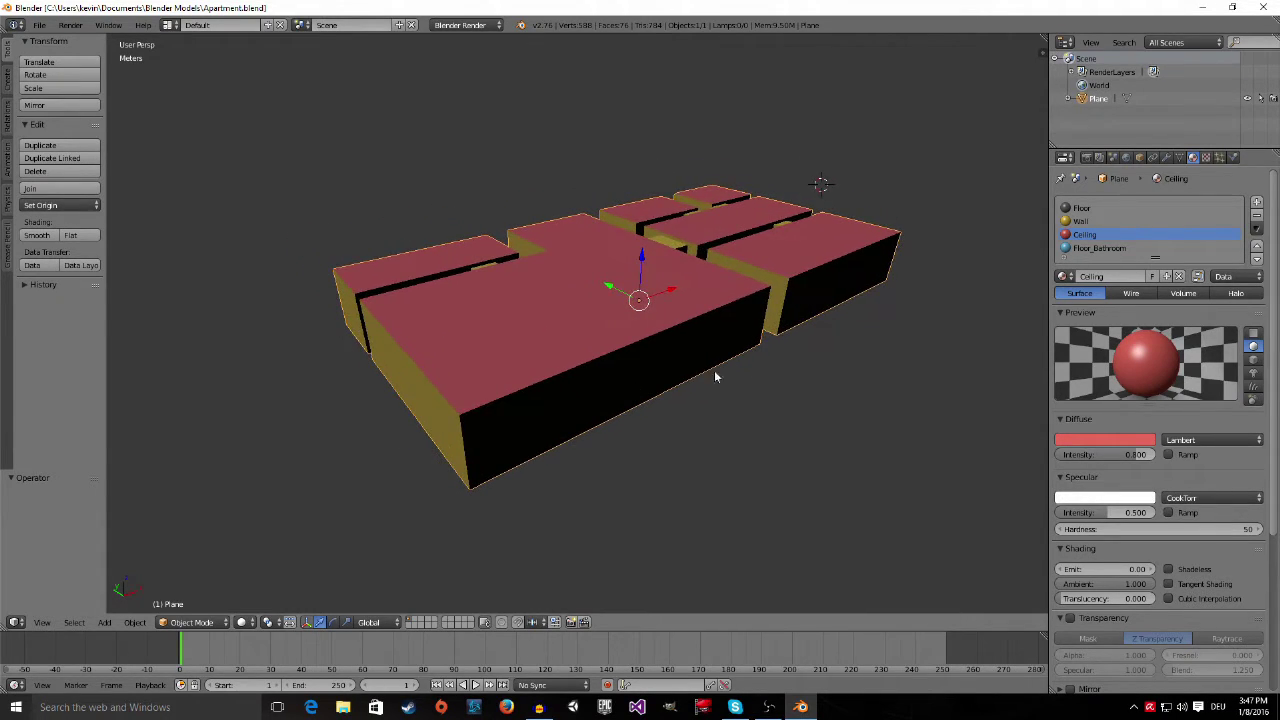
{"action": "middle_click_drag", "start_coordinate": [670, 296], "coordinate": [684, 303]}
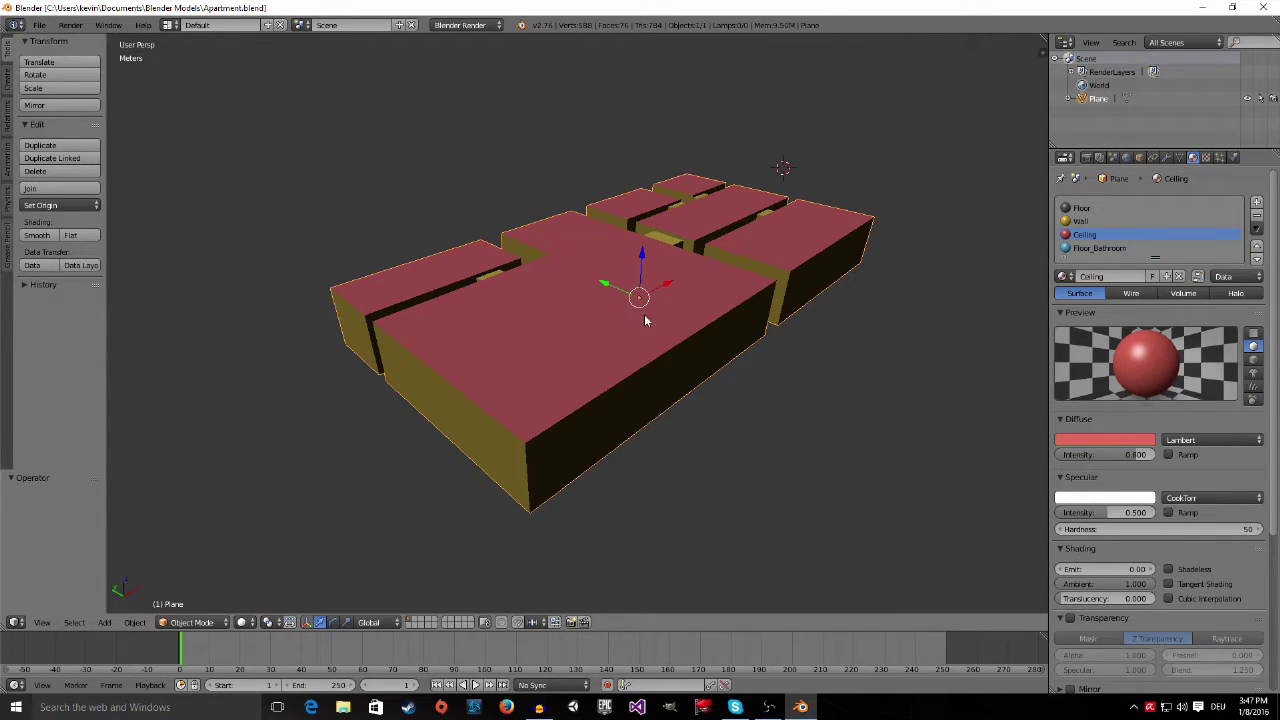
{"action": "middle_click_drag", "start_coordinate": [656, 323], "coordinate": [651, 322]}
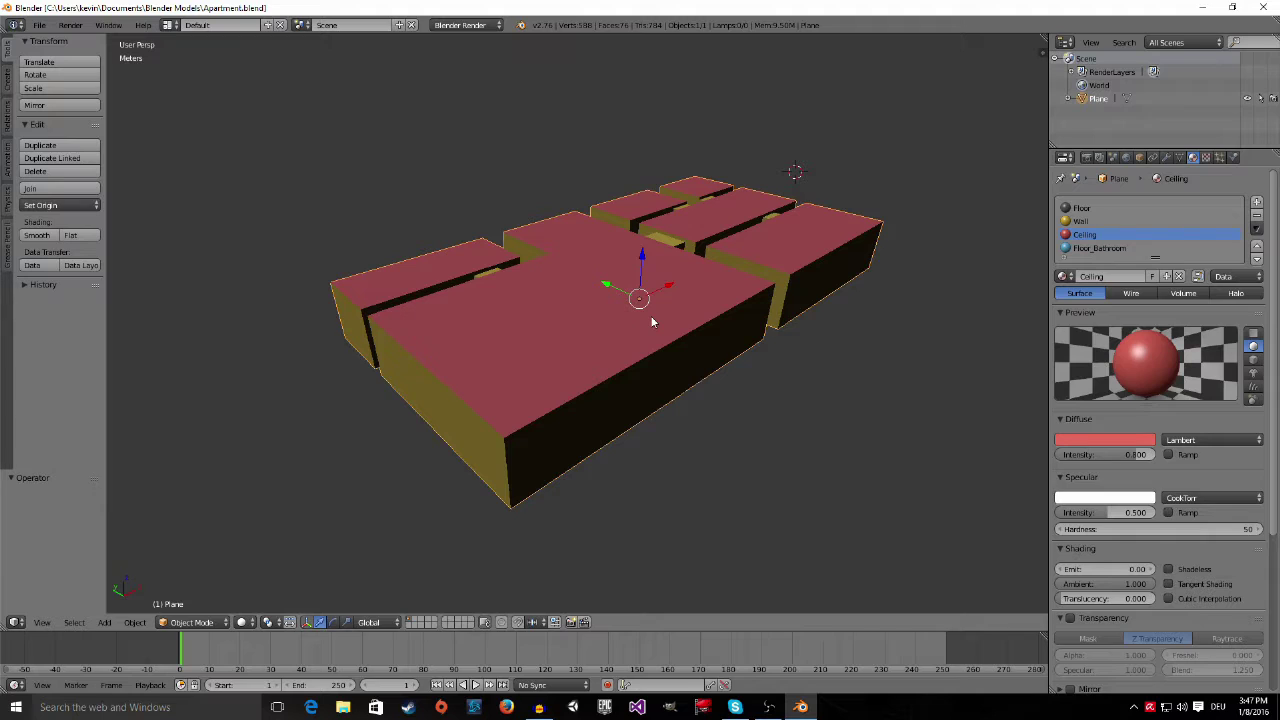
{"action": "scroll", "coordinate": [651, 322], "scroll_direction": "up", "scroll_amount": 6}
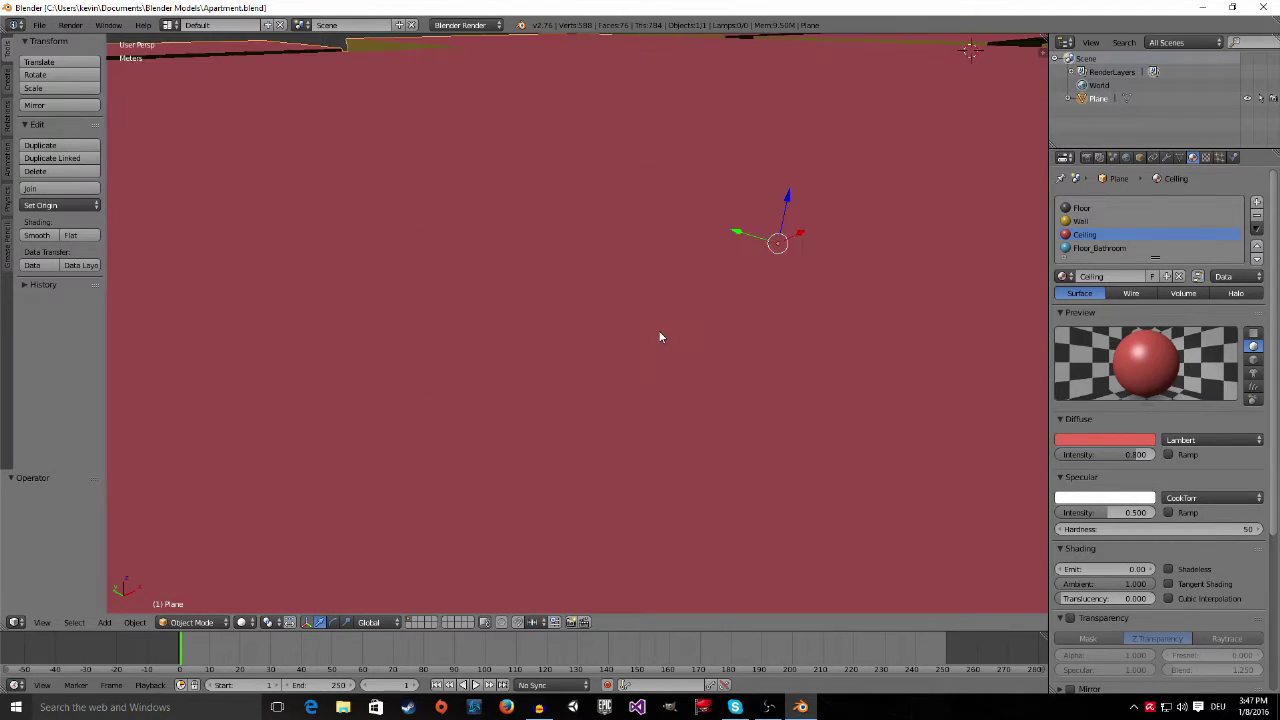
{"action": "scroll", "coordinate": [668, 344], "scroll_direction": "up", "scroll_amount": 2}
{"action": "middle_click_drag", "start_coordinate": [668, 344], "coordinate": [748, 240]}
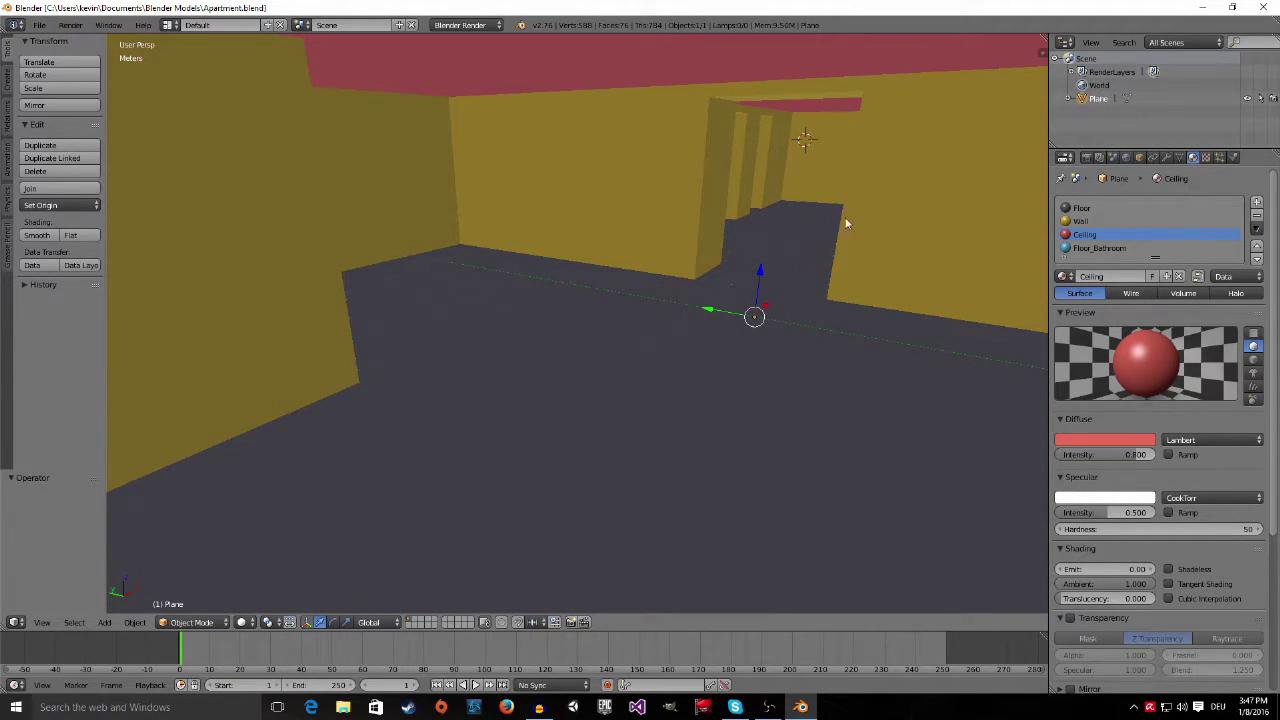
{"action": "middle_click_drag", "start_coordinate": [729, 295], "coordinate": [654, 297]}
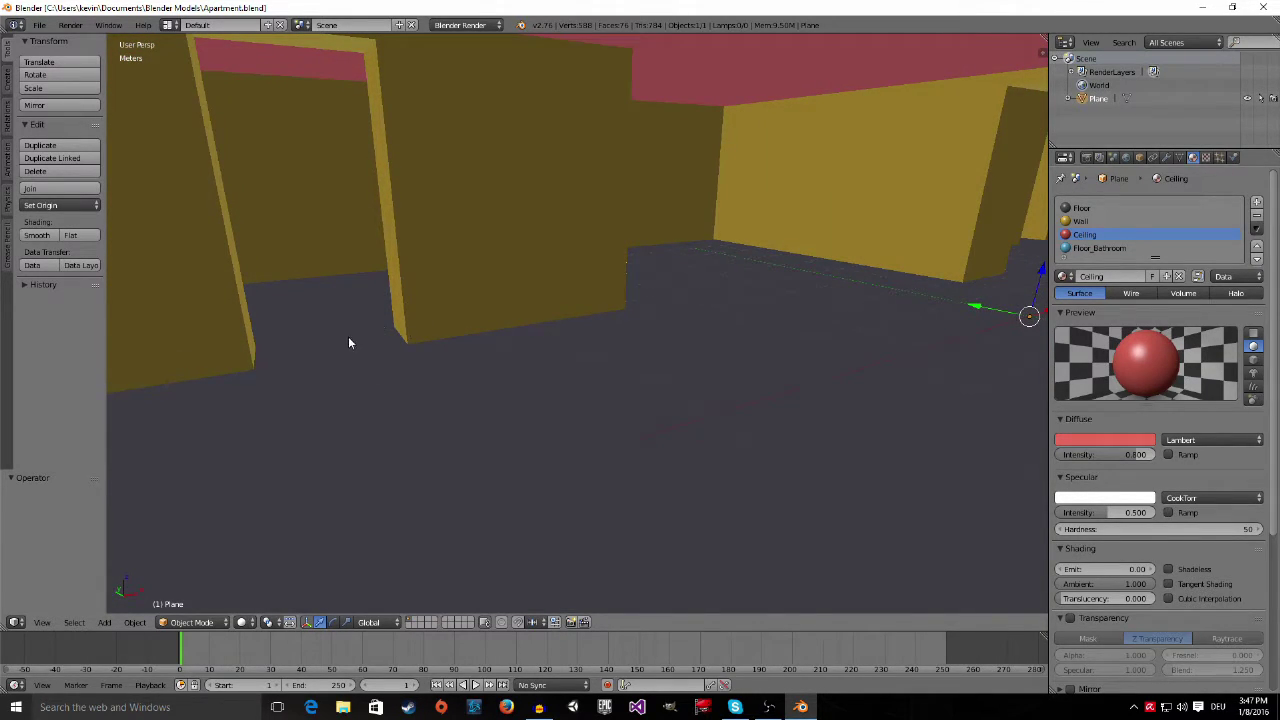
Place the 3D cursor on the floor inside the doorway and add a cube mesh there
{"action": "middle_click_drag", "start_coordinate": [342, 347], "coordinate": [470, 390]}
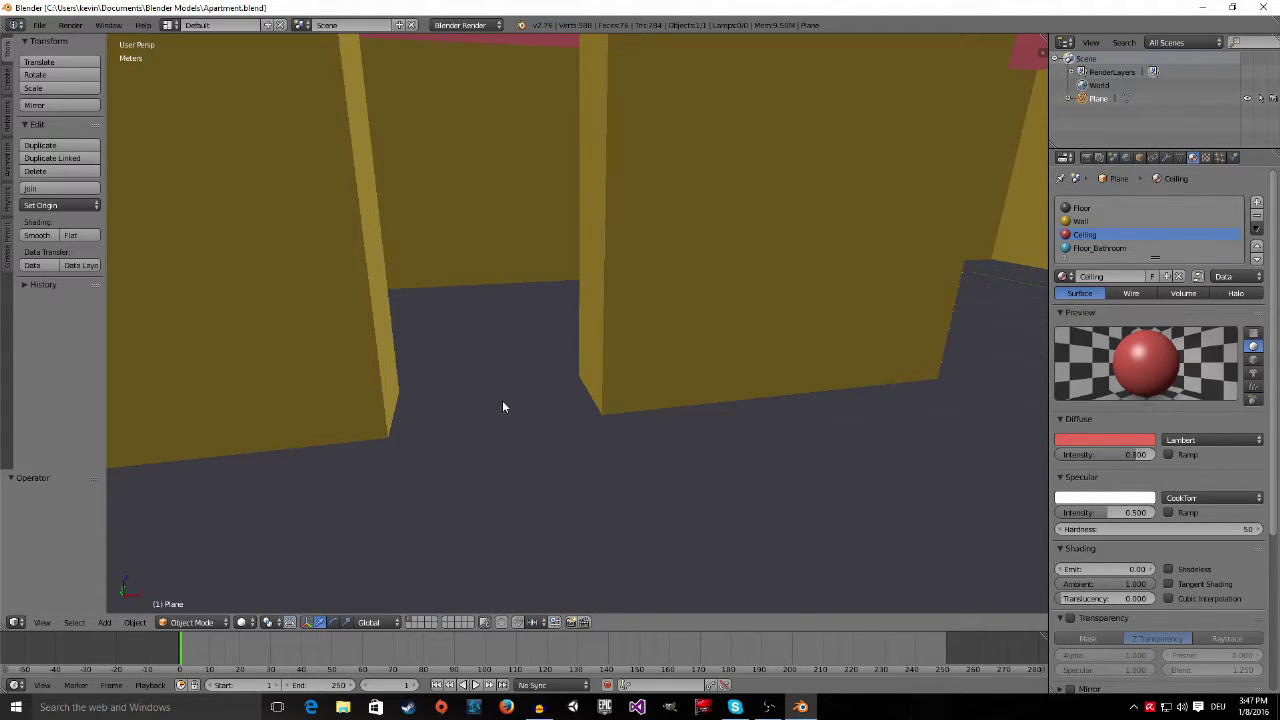
{"action": "mouse_move", "coordinate": [533, 405]}
{"action": "middle_mouse_down"}
{"action": "mouse_move", "coordinate": [579, 385]}
{"action": "mouse_move", "coordinate": [546, 380]}
{"action": "mouse_move", "coordinate": [544, 398]}
{"action": "middle_mouse_up"}
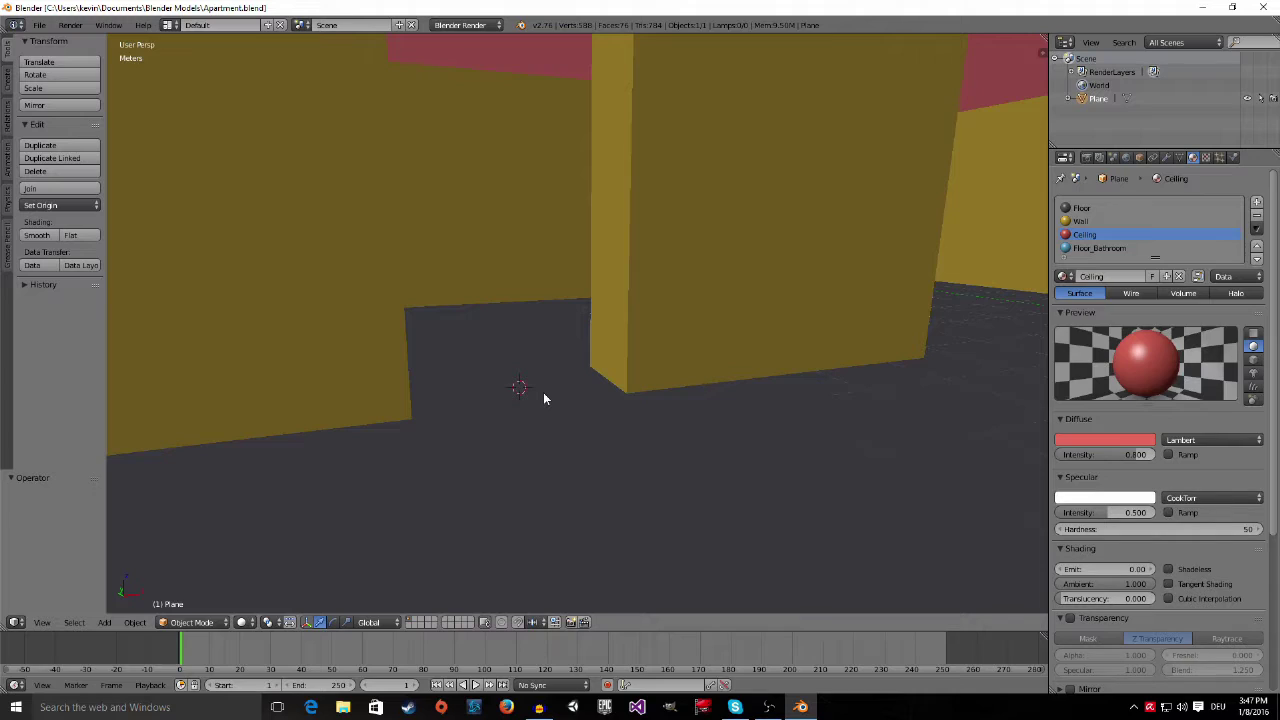
{"action": "key", "text": "shift+a"}
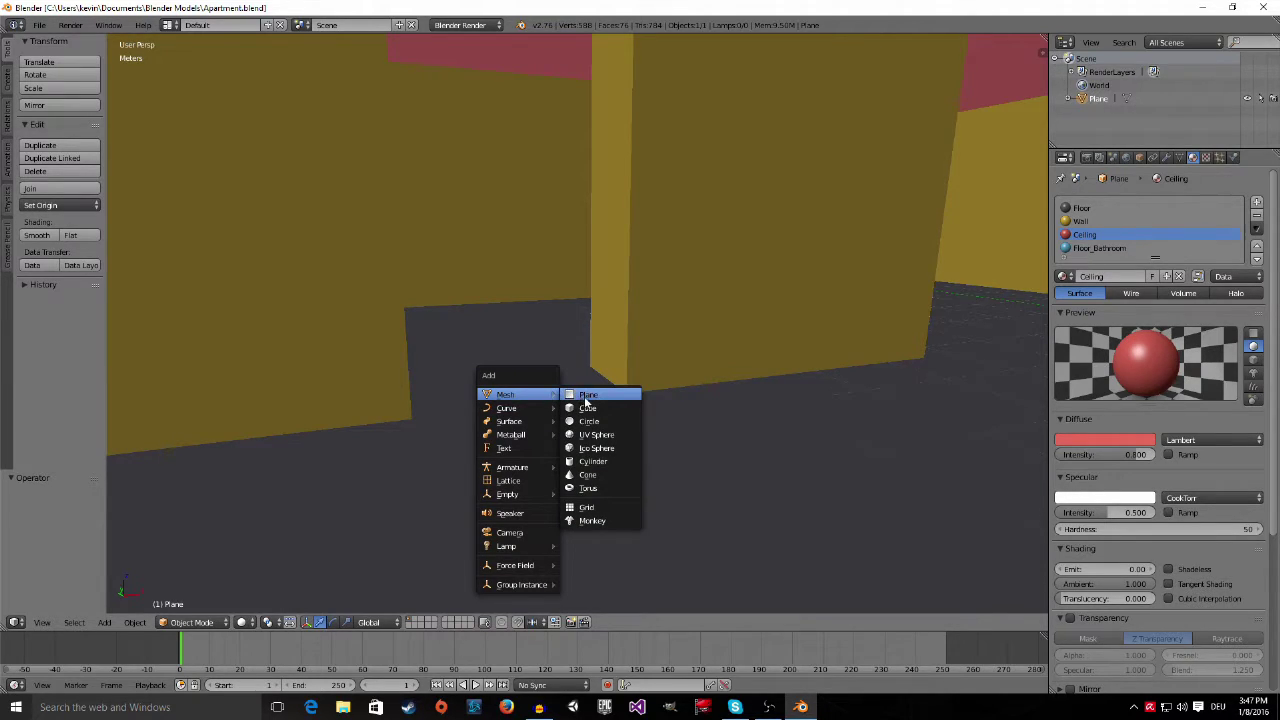
{"action": "left_click", "coordinate": [594, 410]}
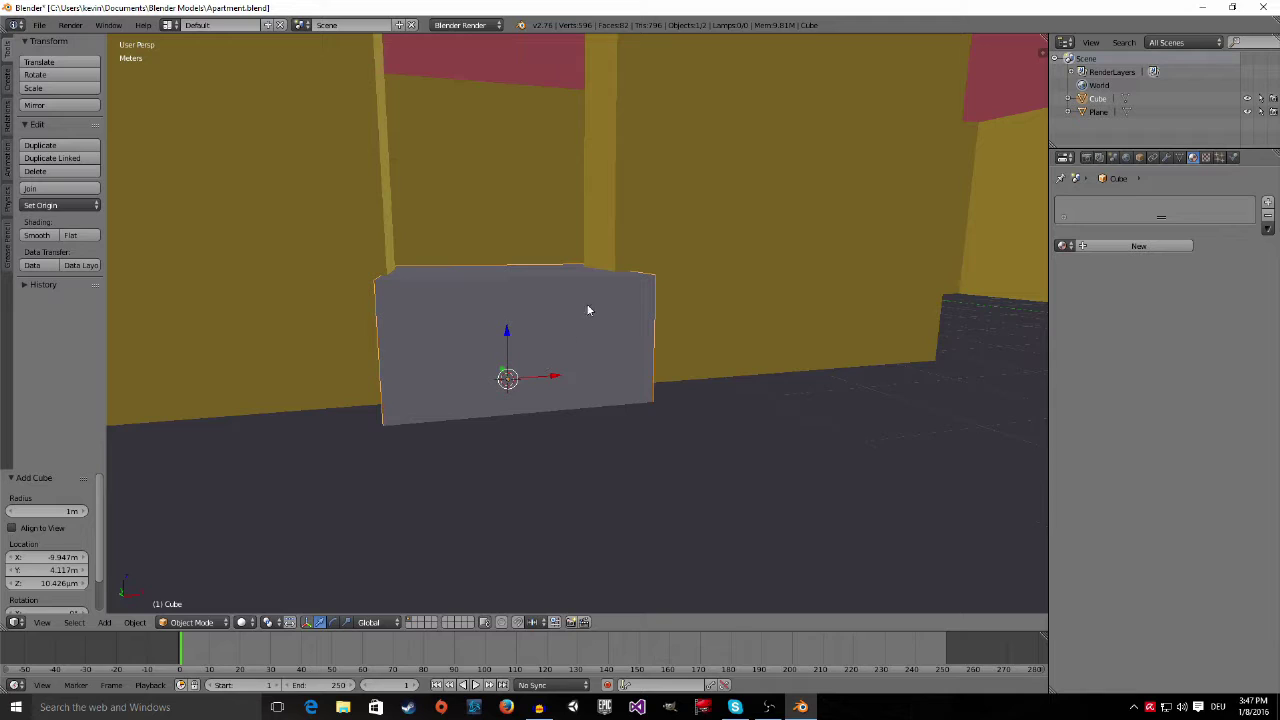
Examine the apartment mesh and the separate cube in the doorway by selecting each in turn, ending with the cube
{"action": "scroll", "coordinate": [579, 289], "scroll_direction": "down", "scroll_amount": 6}
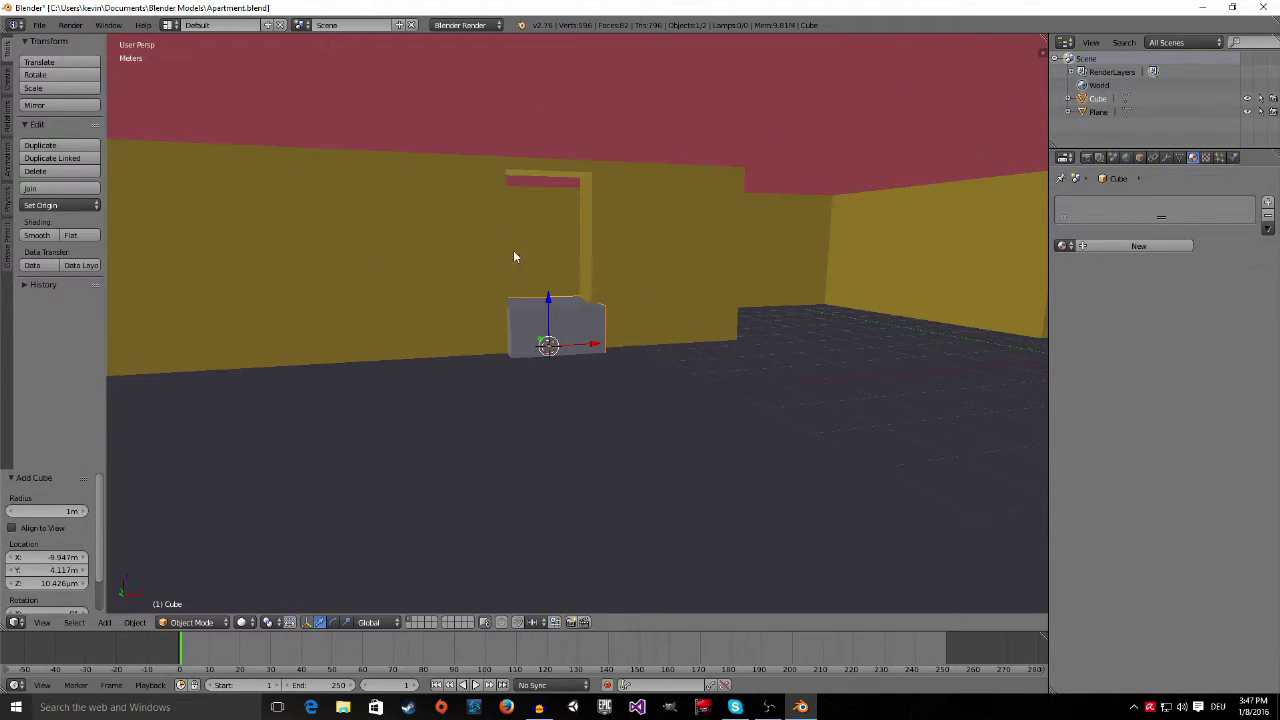
{"action": "right_click", "coordinate": [448, 223]}
{"action": "scroll", "coordinate": [455, 235], "scroll_direction": "down", "scroll_amount": 8}
{"action": "middle_click_drag", "start_coordinate": [482, 279], "coordinate": [507, 355]}
{"action": "scroll", "coordinate": [505, 350], "scroll_direction": "up", "scroll_amount": 8}
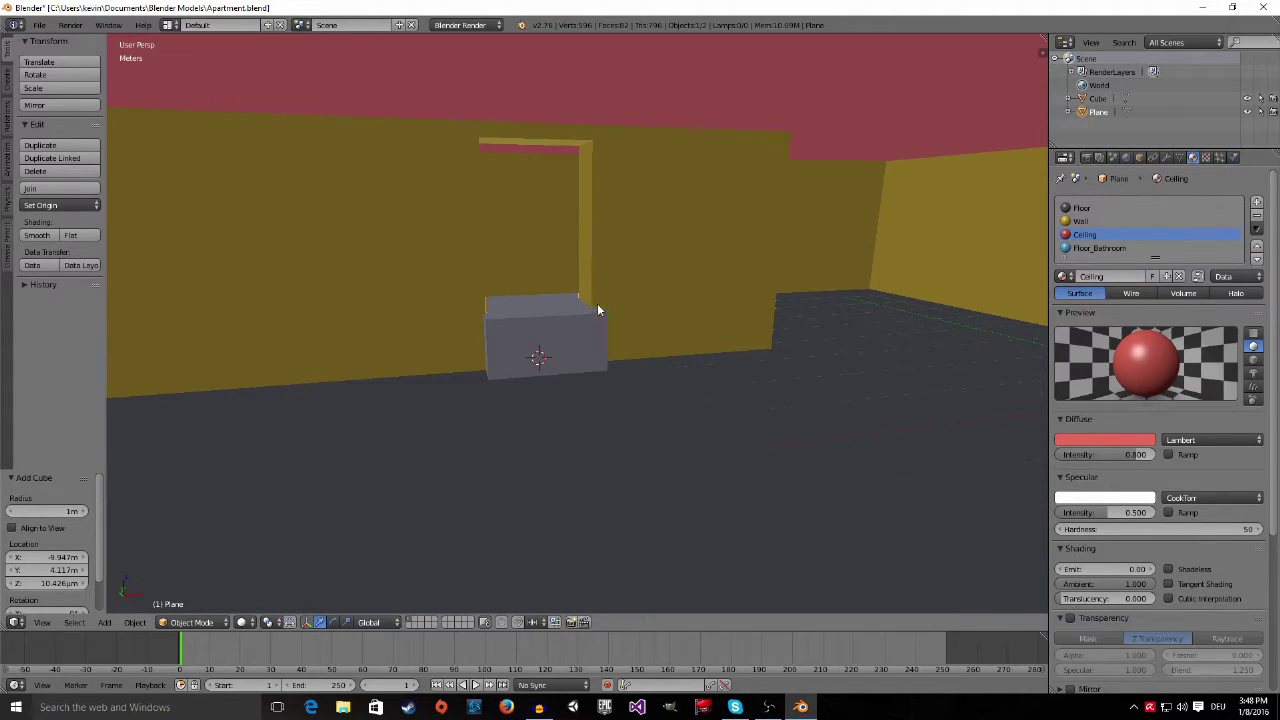
{"action": "scroll", "coordinate": [585, 335], "scroll_direction": "up", "scroll_amount": 5}
{"action": "right_click", "coordinate": [524, 343]}
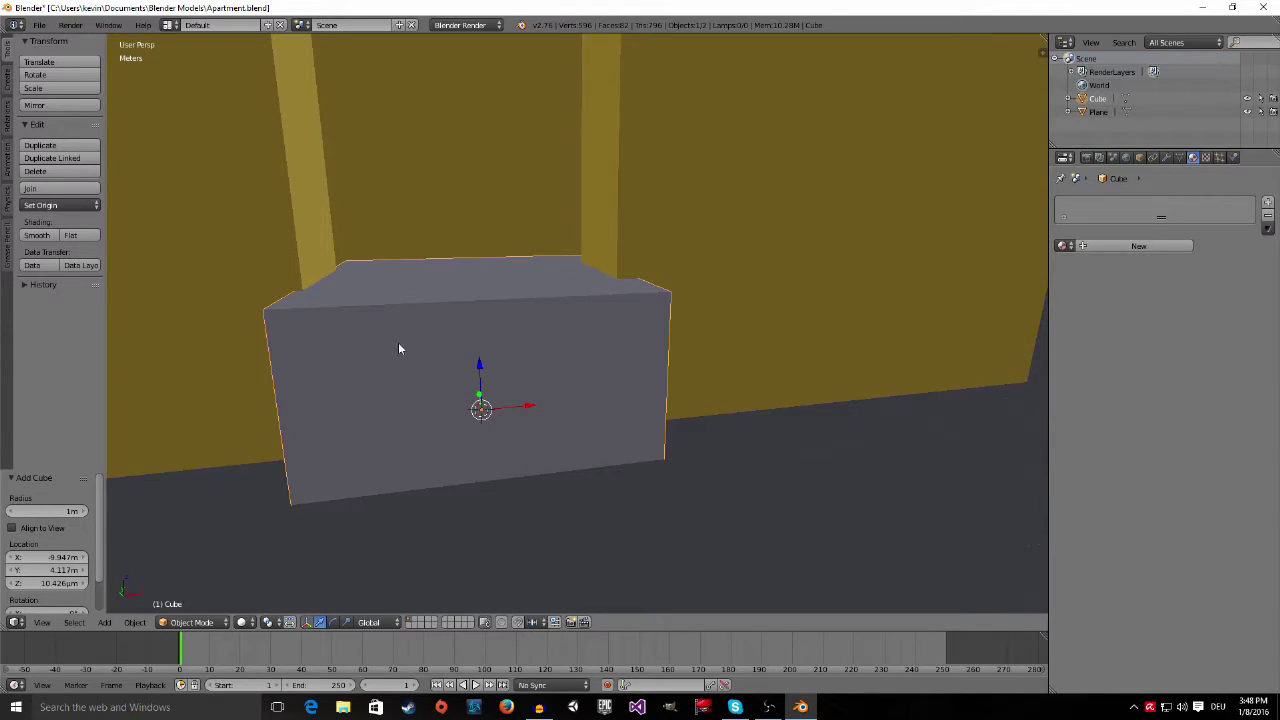
In Edit Mode, scale the cube's geometry along Y to about 0.189 to form a thin door slab
{"action": "middle_click_drag", "start_coordinate": [505, 373], "coordinate": [537, 371]}
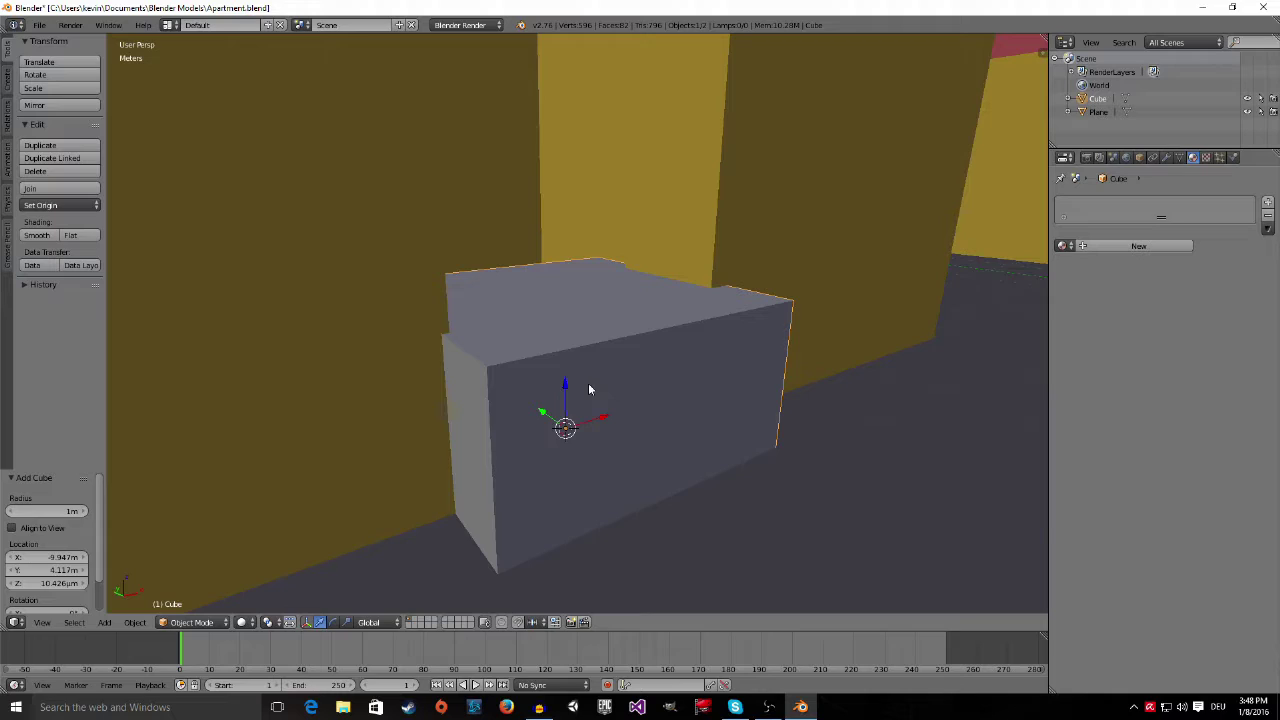
{"action": "key", "text": "Tab"}
{"action": "middle_click_drag", "start_coordinate": [634, 402], "coordinate": [683, 381]}
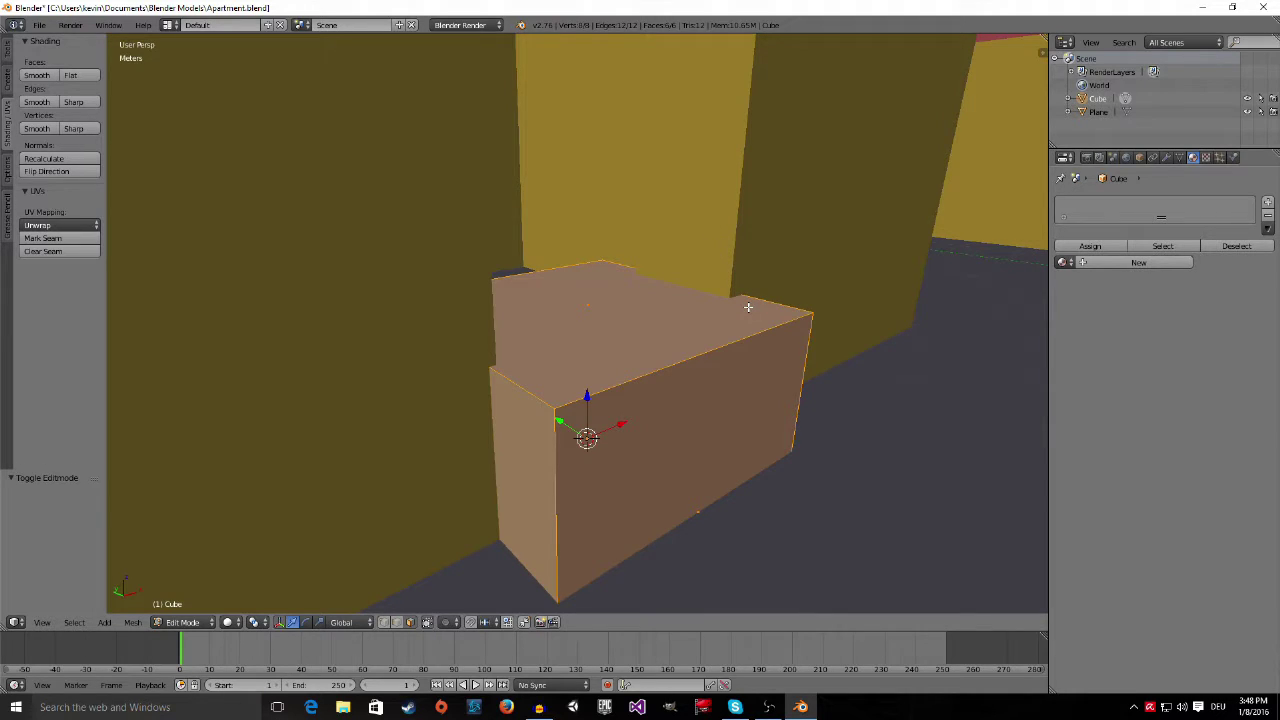
{"action": "key", "text": "s"}
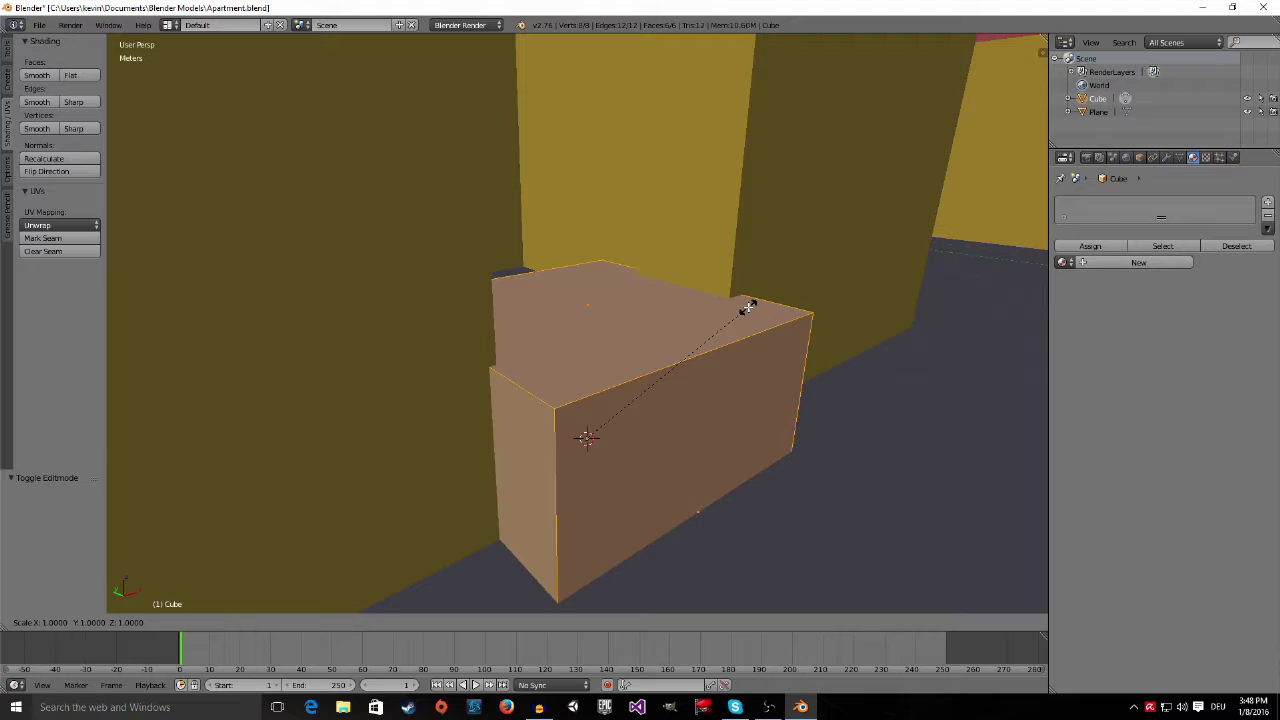
{"action": "key", "text": "y"}
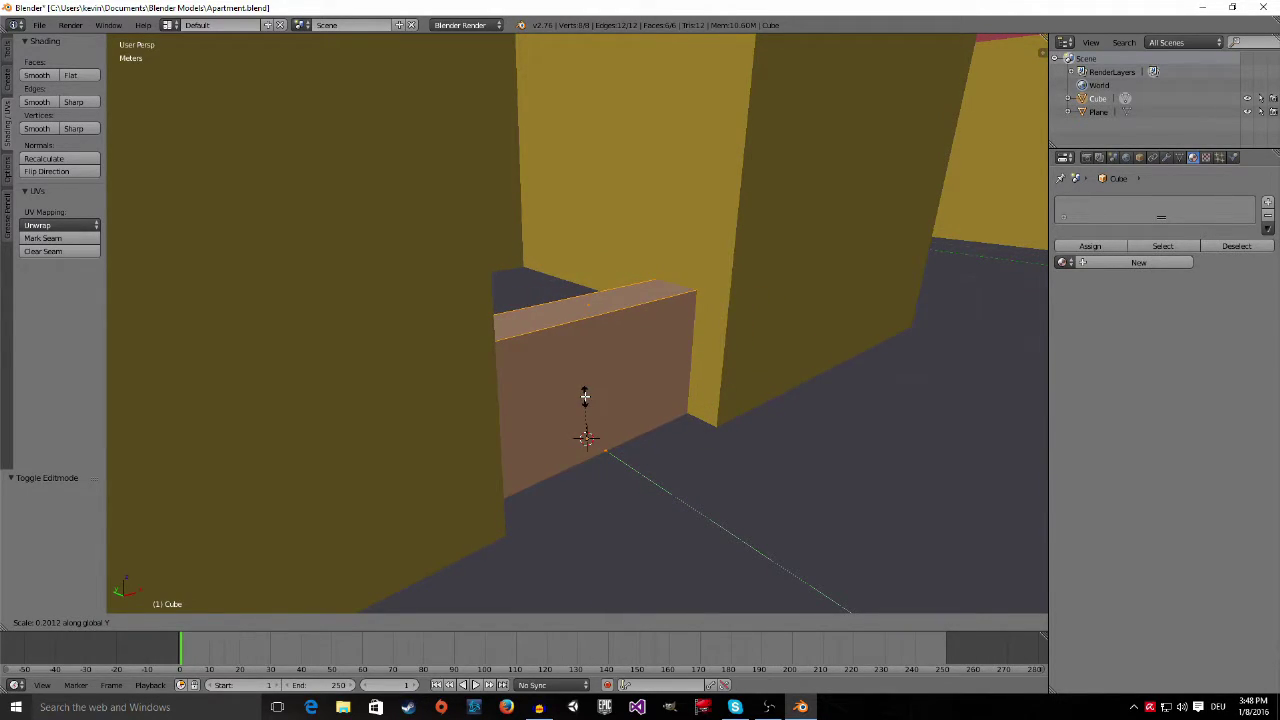
{"action": "left_click", "coordinate": [586, 398]}
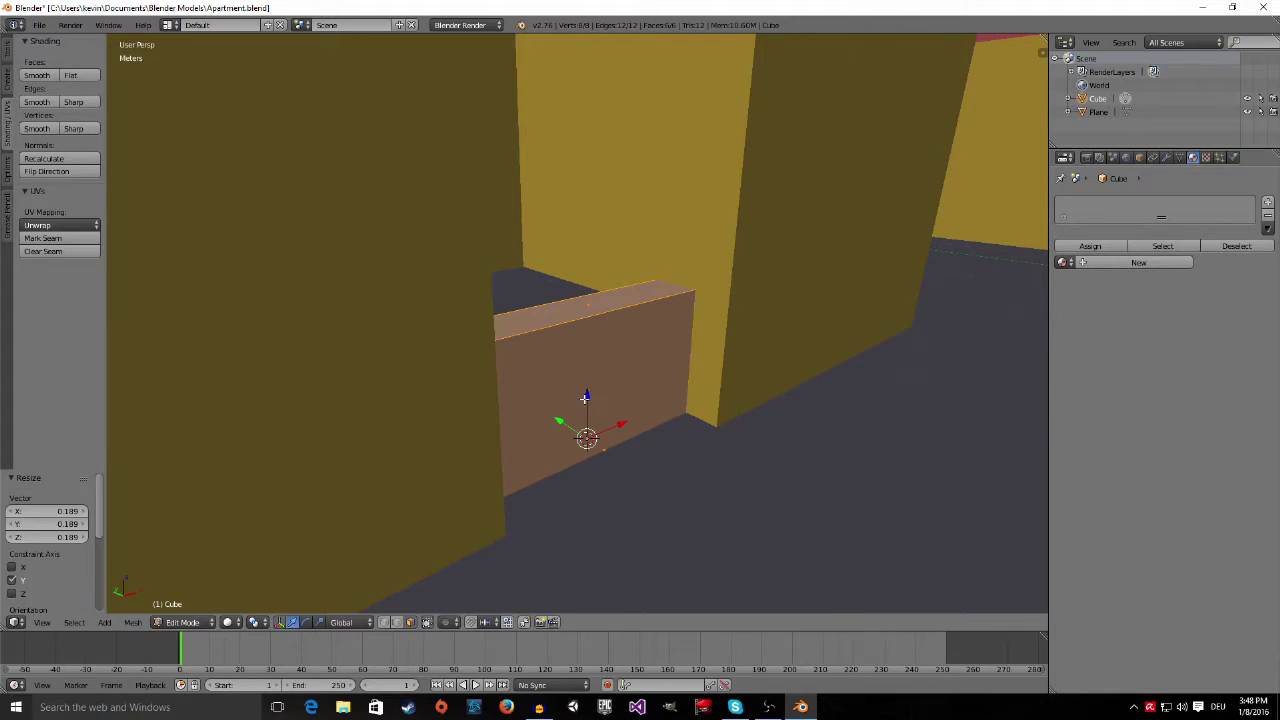
Start the Screencast Keys display and hide the viewport properties again
{"action": "left_click", "coordinate": [1045, 60]}
{"action": "scroll", "coordinate": [986, 386], "scroll_direction": "down", "scroll_amount": 6}
{"action": "scroll", "coordinate": [991, 439], "scroll_direction": "down", "scroll_amount": 5}
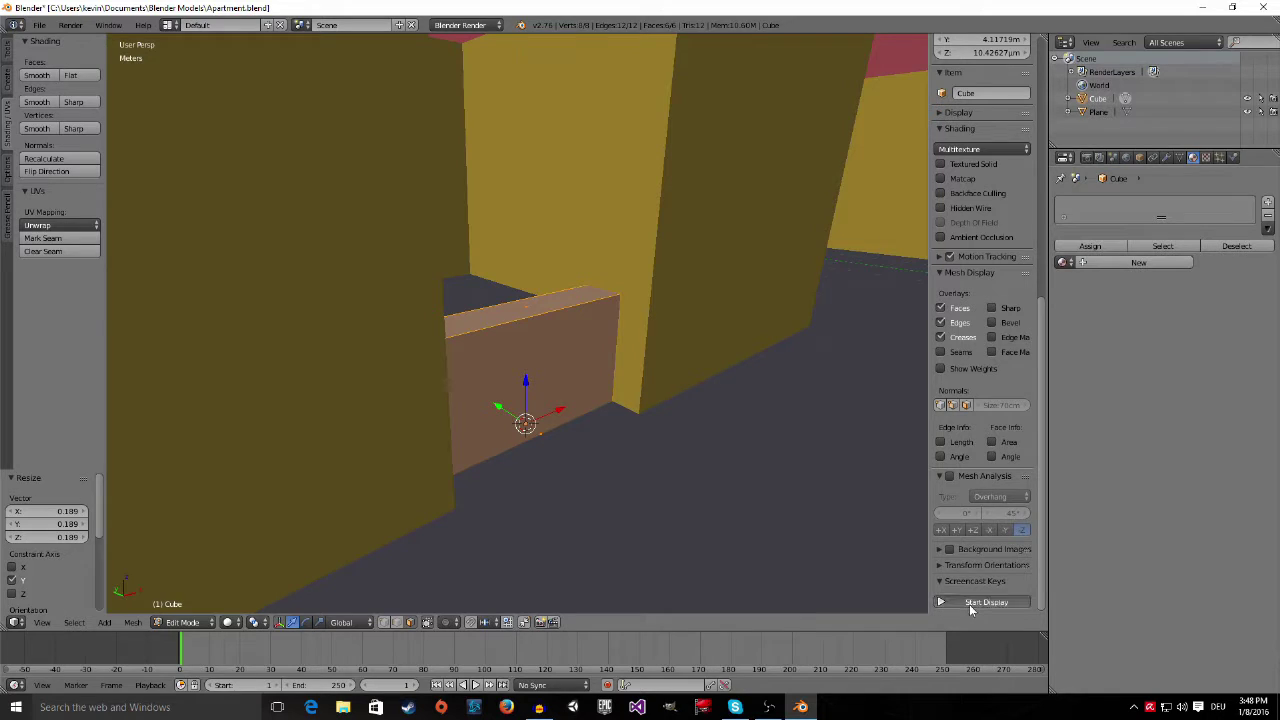
{"action": "left_click", "coordinate": [985, 602]}
{"action": "key", "text": "n"}
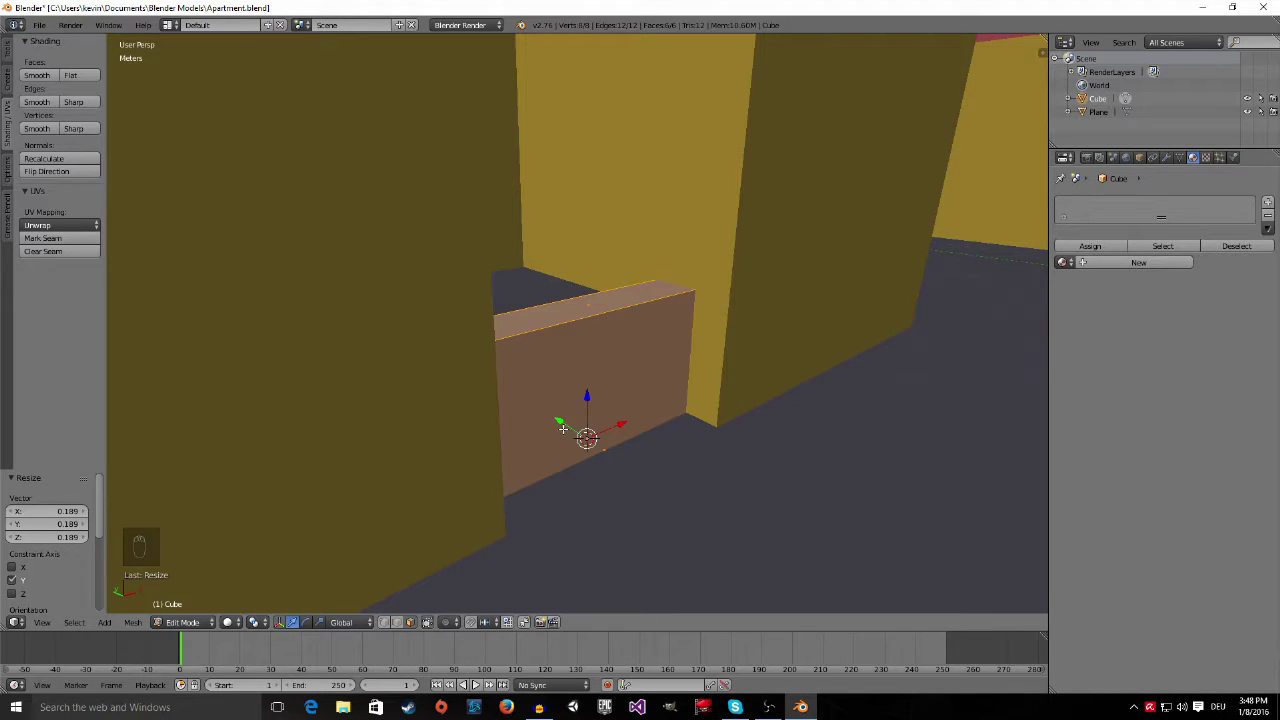
Move the door's geometry about 1 m up along Z and about 90 cm along X, putting the object origin at its lower side edge
{"action": "middle_click_drag", "start_coordinate": [637, 489], "coordinate": [553, 430]}
{"action": "left_click_drag", "start_coordinate": [505, 394], "coordinate": [509, 269]}
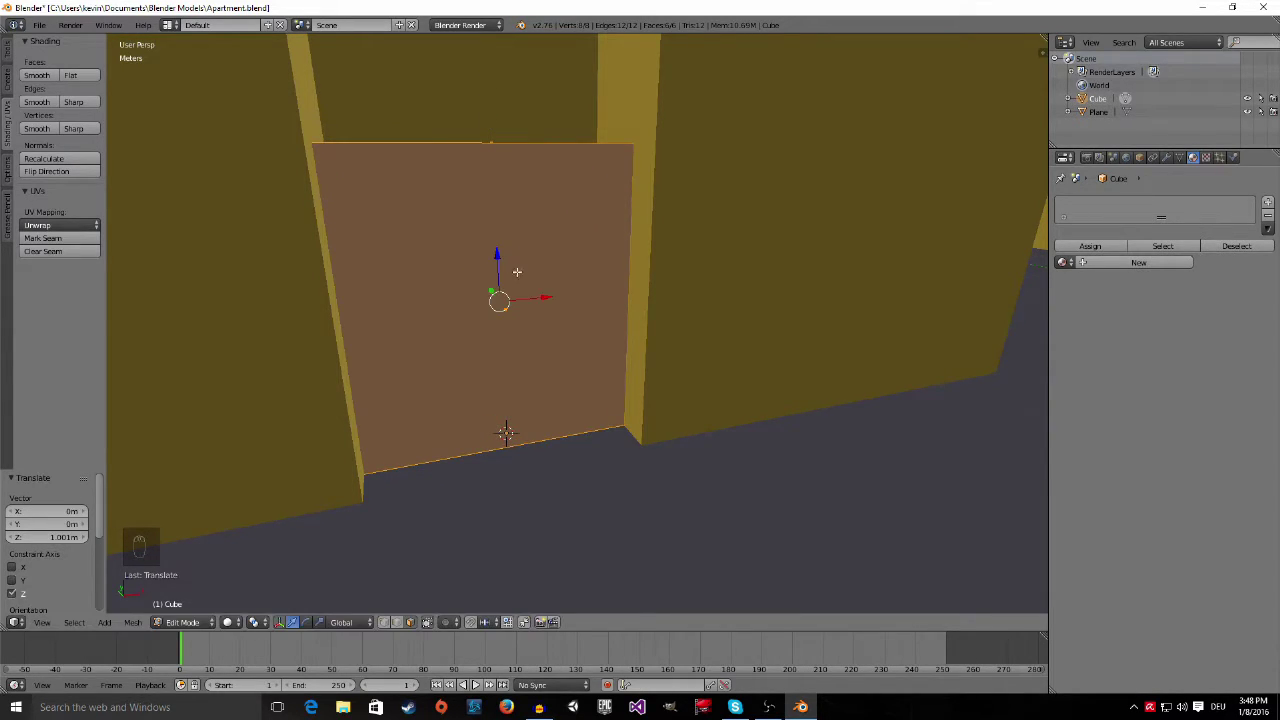
{"action": "key", "text": "g"}
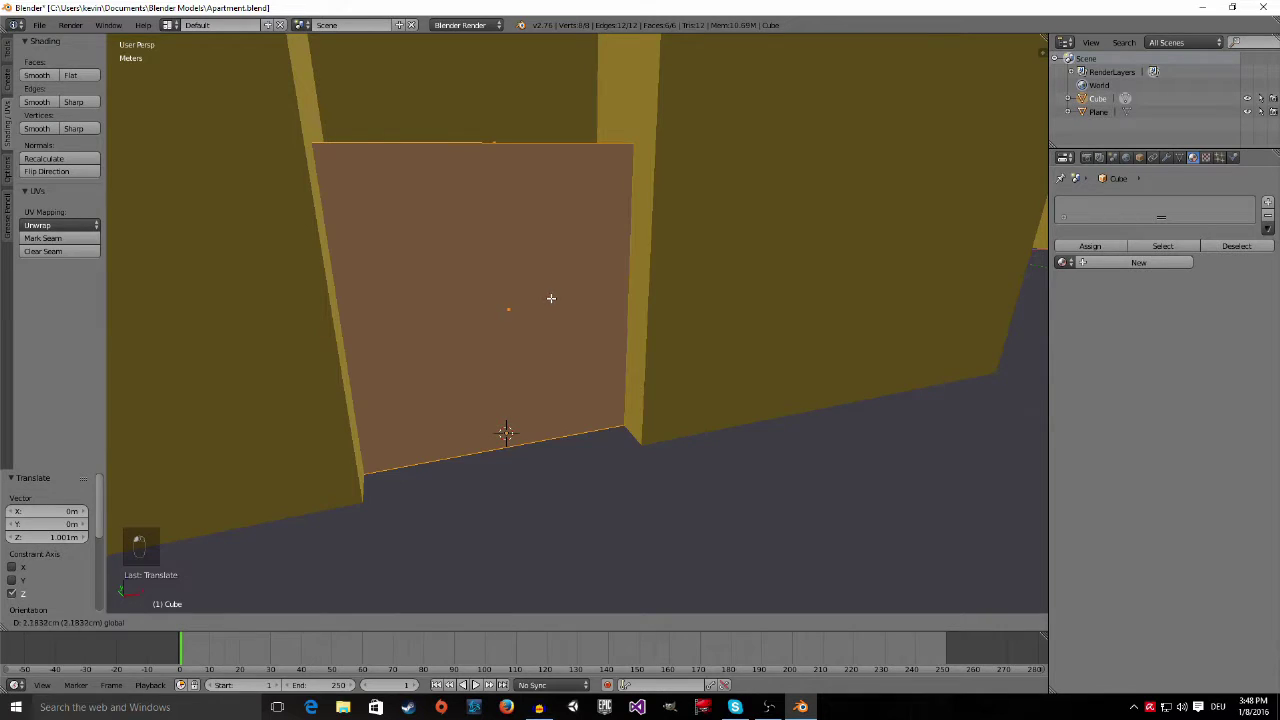
{"action": "left_click", "coordinate": [674, 329]}
In Object Mode, move the door about -86 cm along X so that its origin edge sits against the door frame
{"action": "scroll", "coordinate": [674, 329], "scroll_direction": "up", "scroll_amount": 5}
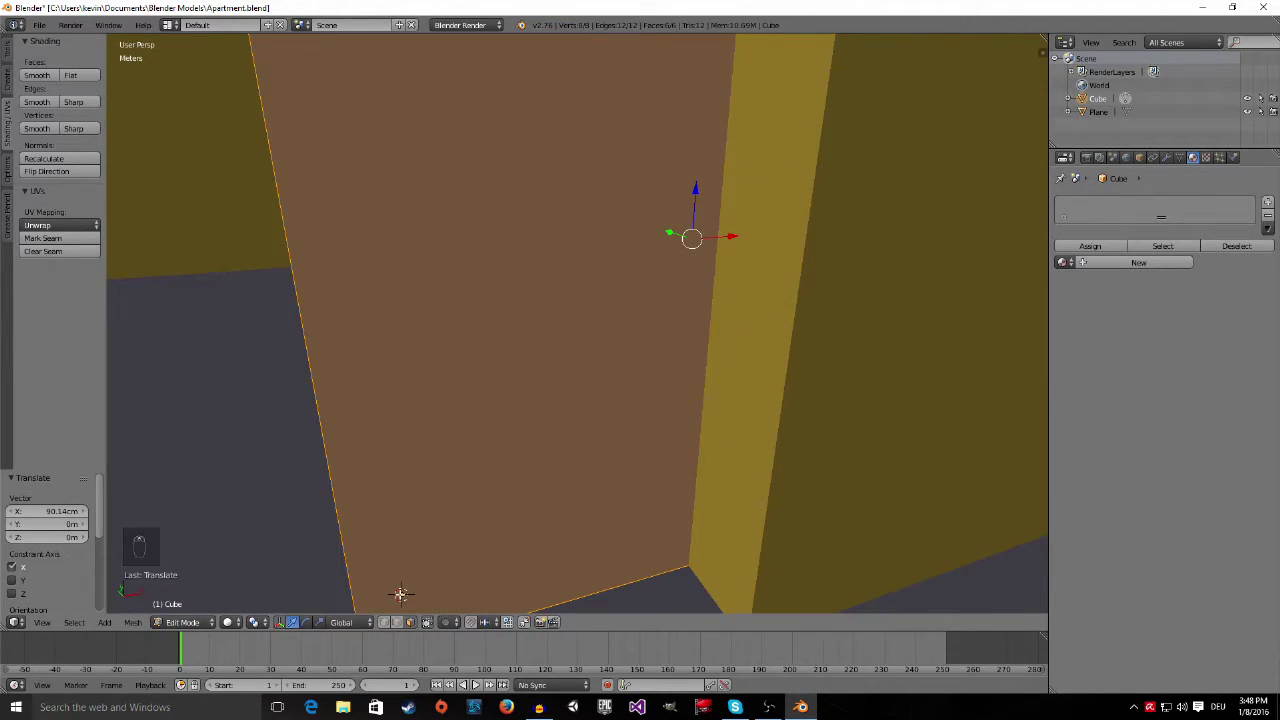
{"action": "middle_click_drag", "start_coordinate": [425, 592], "coordinate": [507, 478], "text": "shift"}
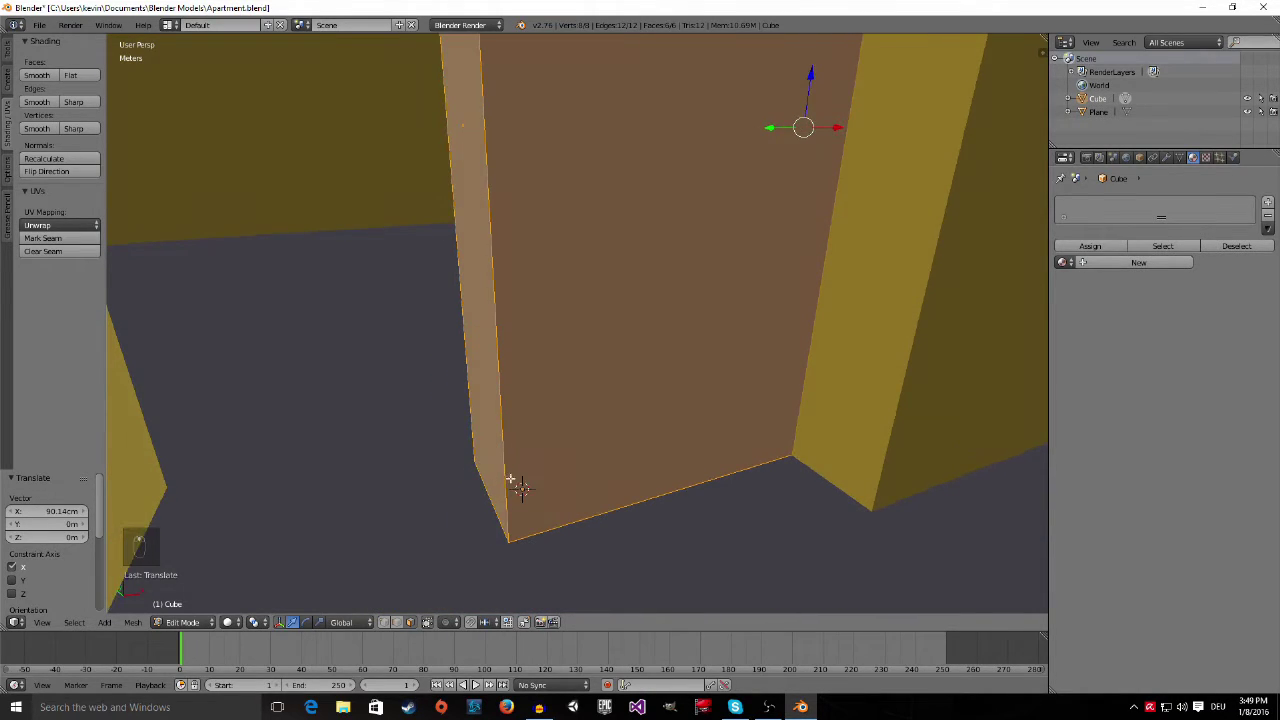
{"action": "scroll", "coordinate": [557, 187], "scroll_direction": "down", "scroll_amount": 2}
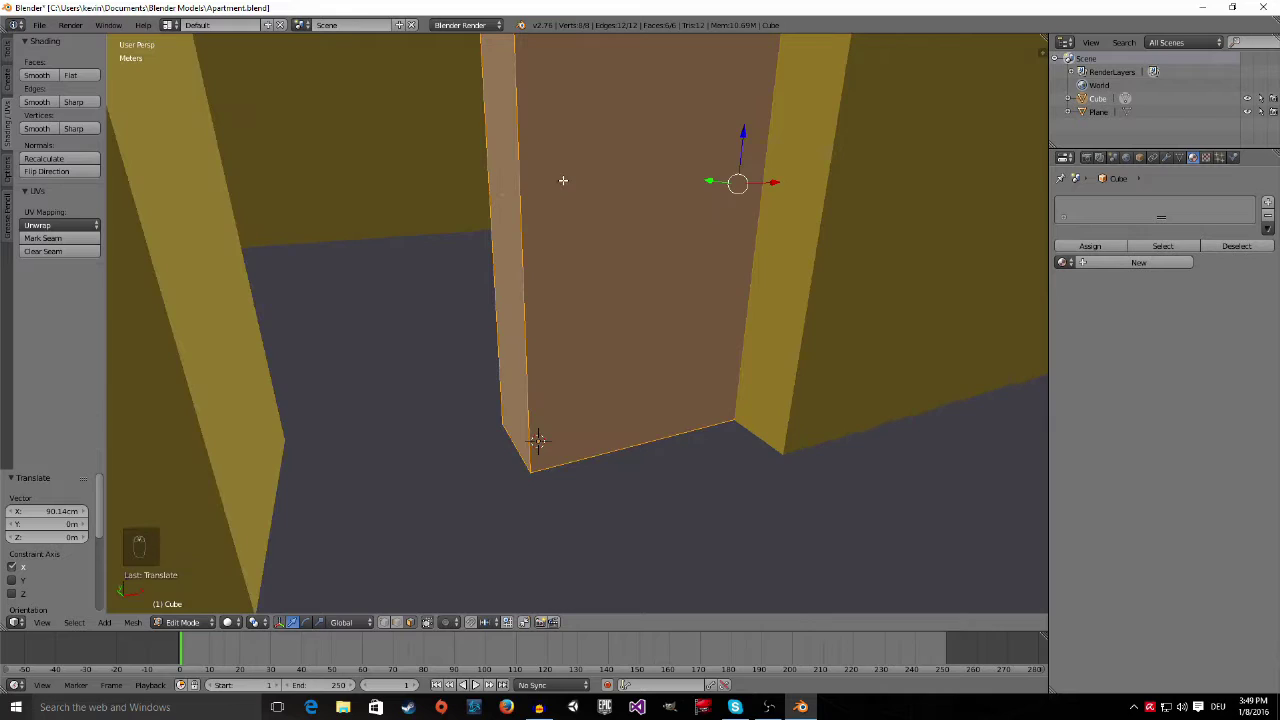
{"action": "scroll", "coordinate": [563, 182], "scroll_direction": "down", "scroll_amount": 1}
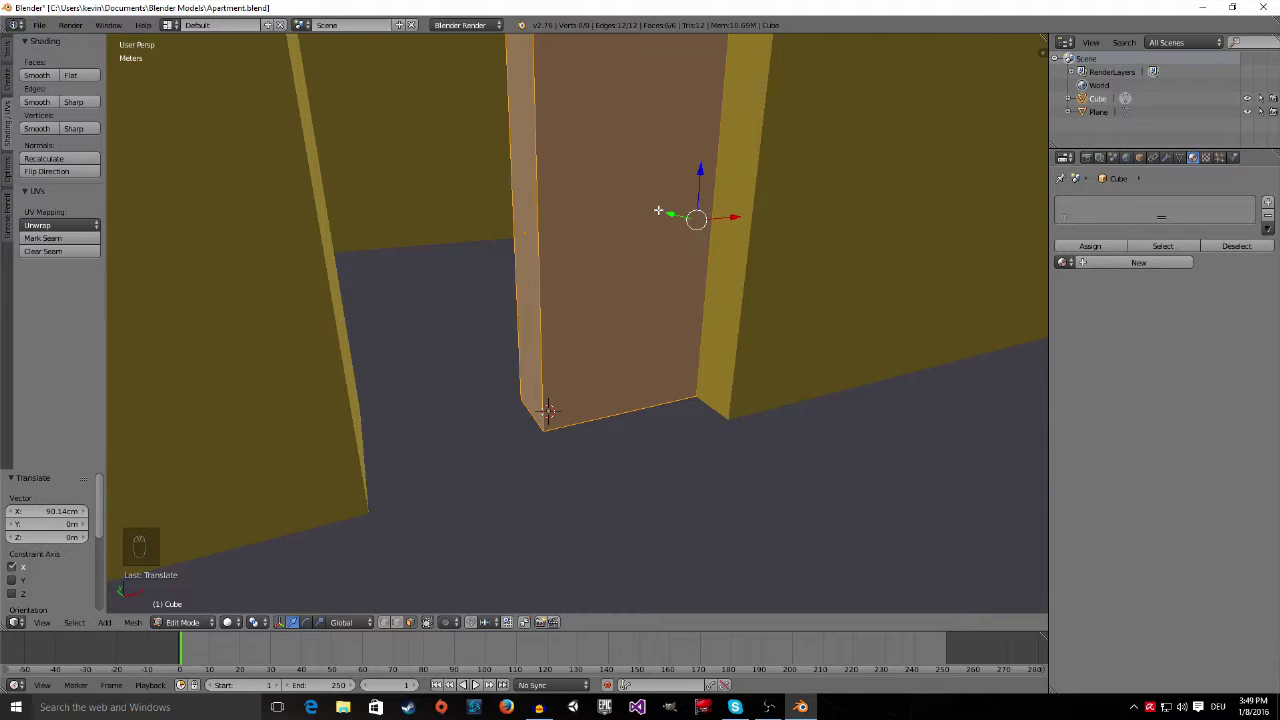
{"action": "scroll", "coordinate": [658, 210], "scroll_direction": "down", "scroll_amount": 5}
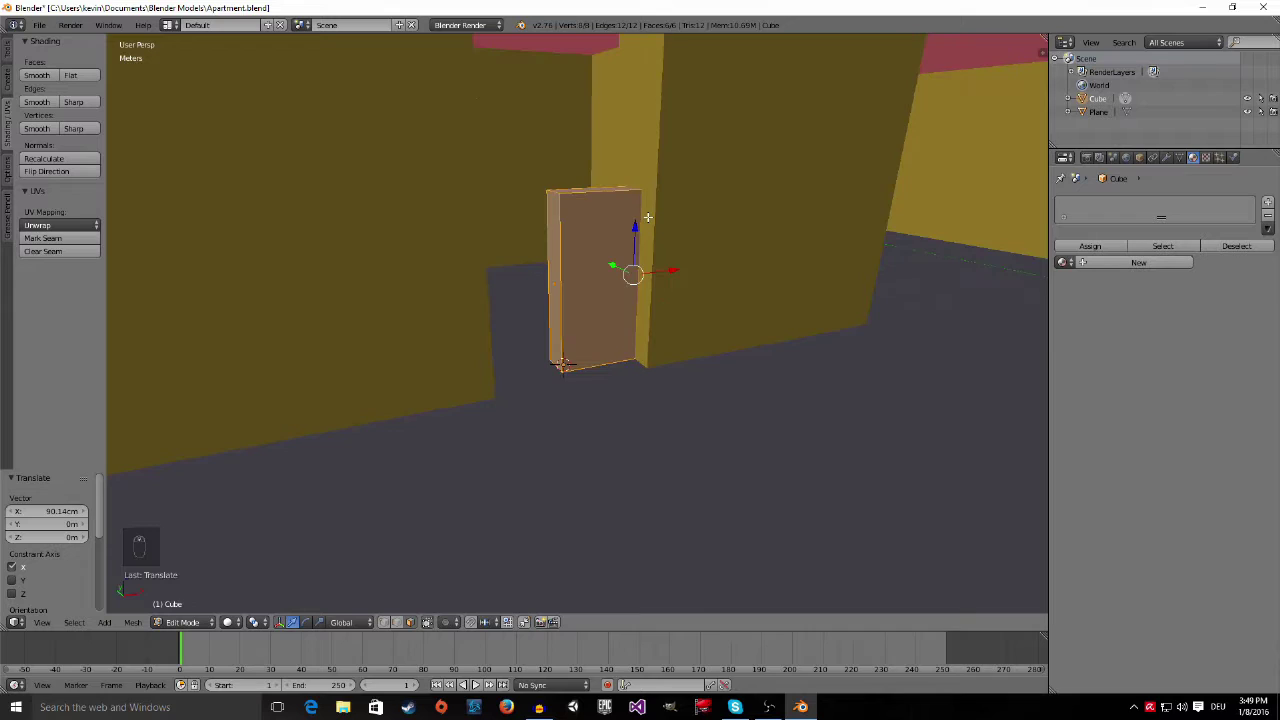
{"action": "scroll", "coordinate": [637, 211], "scroll_direction": "up", "scroll_amount": 3}
{"action": "mouse_move", "coordinate": [609, 271]}
{"action": "middle_mouse_down"}
{"action": "mouse_move", "coordinate": [588, 272]}
{"action": "mouse_move", "coordinate": [597, 263]}
{"action": "middle_mouse_up"}
{"action": "key", "text": "Tab"}
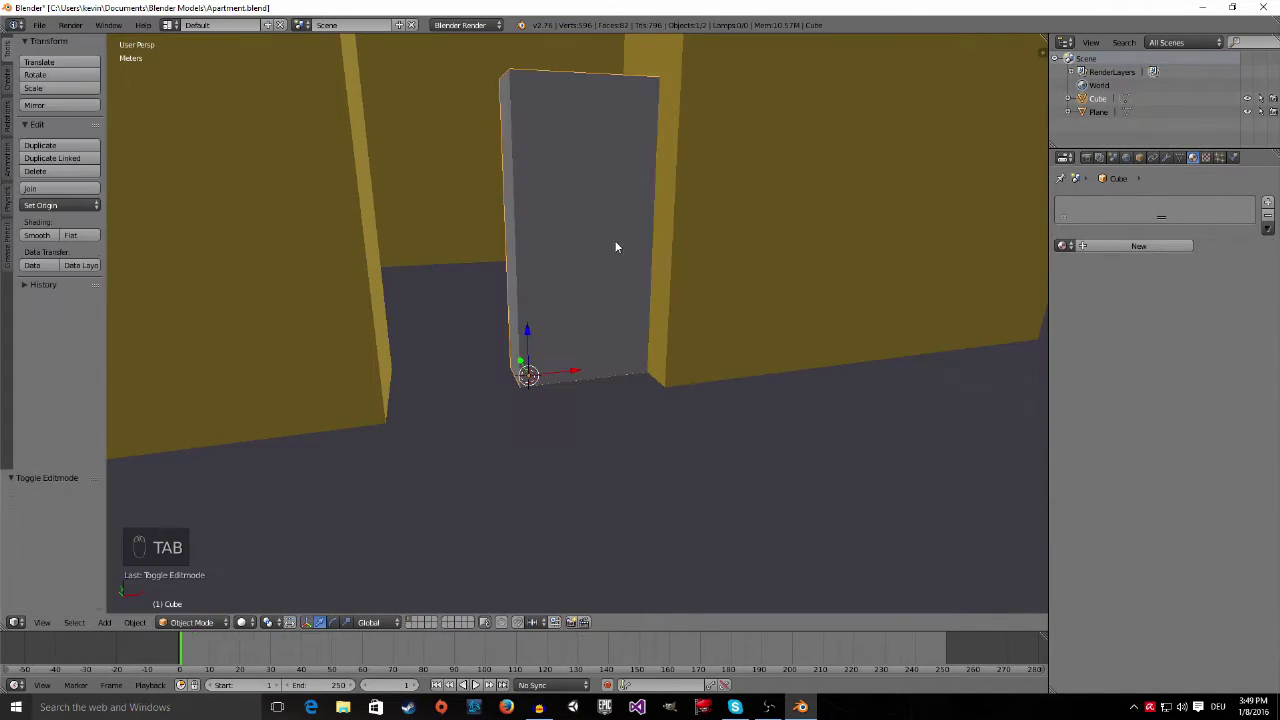
{"action": "left_click_drag", "start_coordinate": [574, 372], "coordinate": [452, 381]}
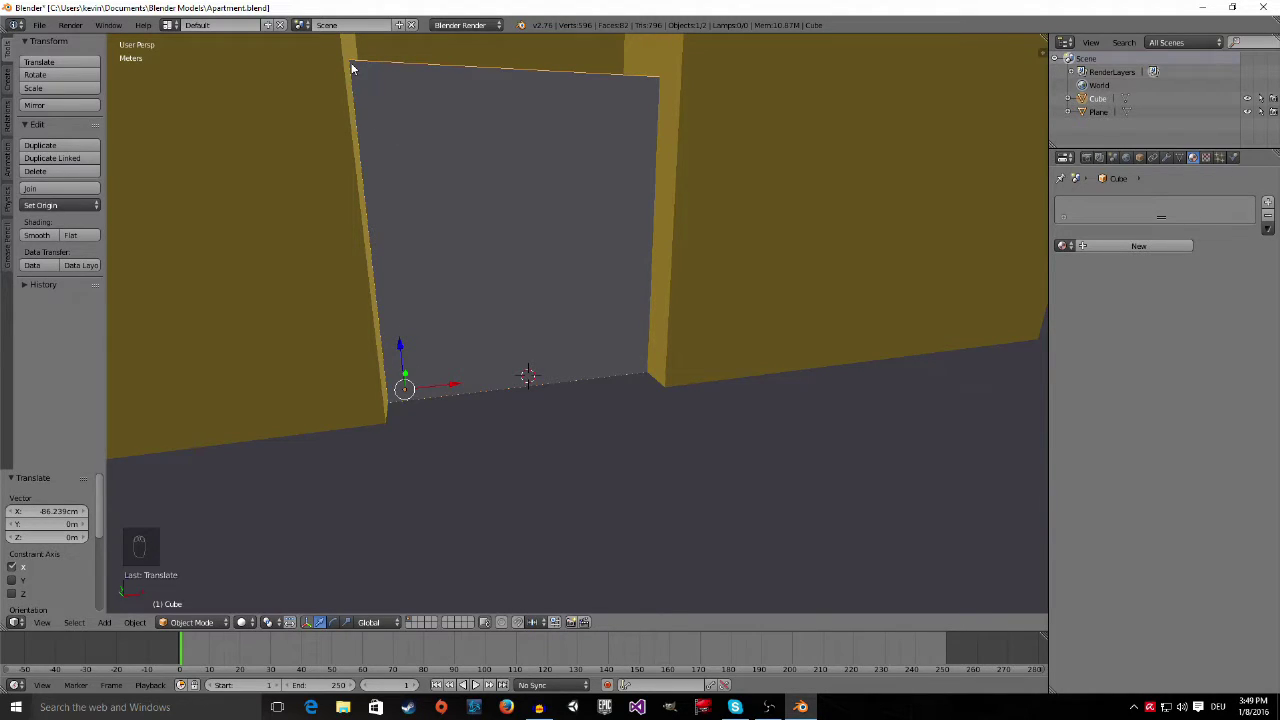
Enter Edit Mode on the door and set the viewport shading to Wireframe
{"action": "middle_click_drag", "start_coordinate": [428, 272], "coordinate": [408, 280]}
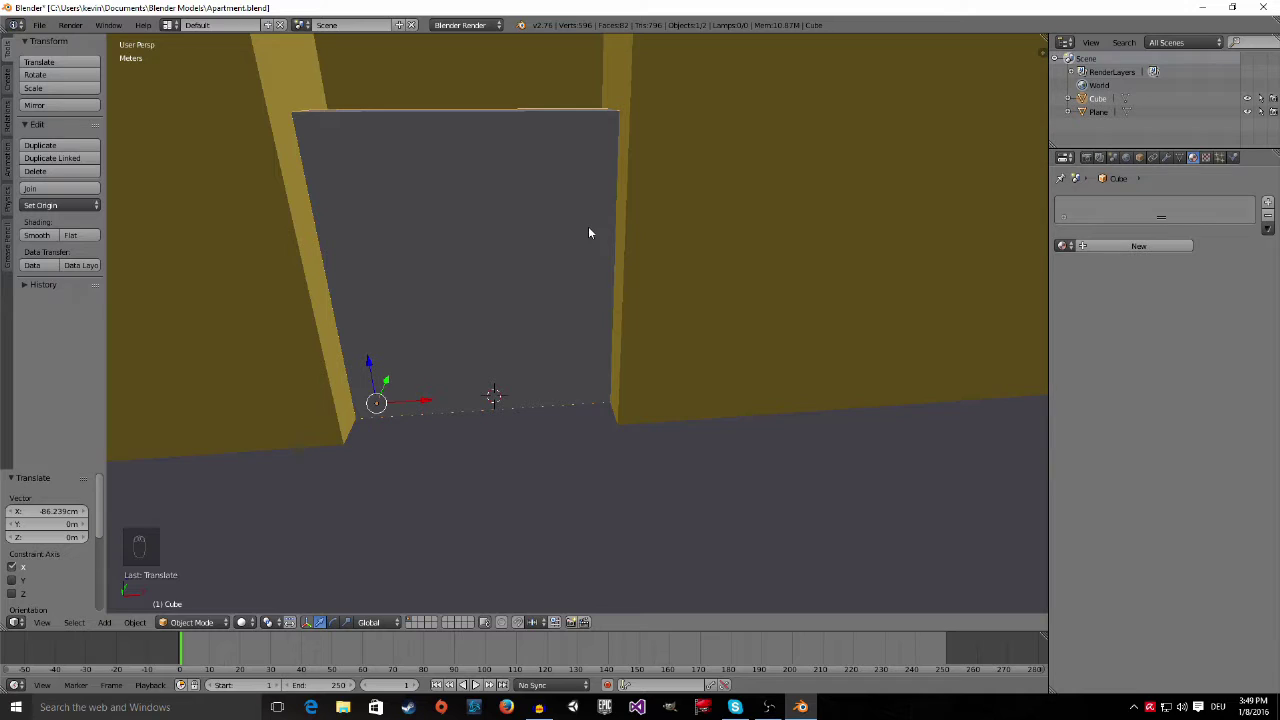
{"action": "key", "text": "Tab"}
{"action": "middle_click_drag", "start_coordinate": [576, 242], "coordinate": [543, 243]}
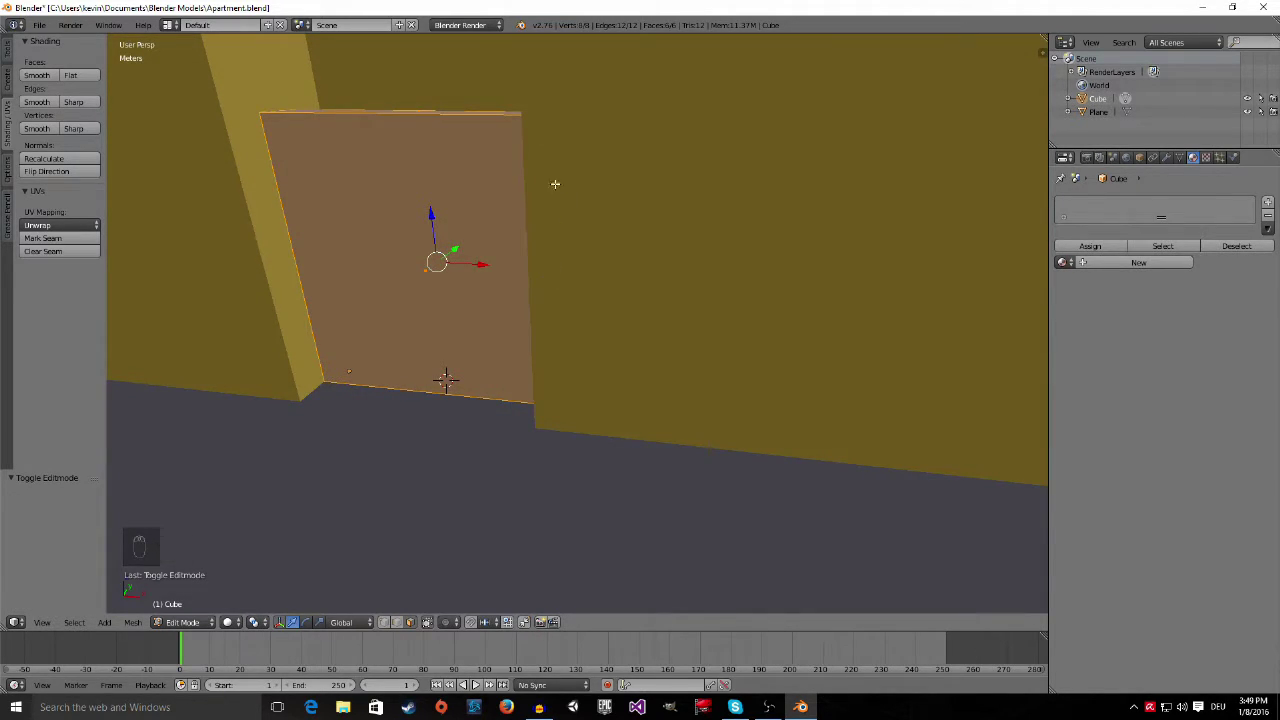
{"action": "middle_click_drag", "start_coordinate": [566, 194], "coordinate": [600, 192]}
{"action": "key", "text": "z"}
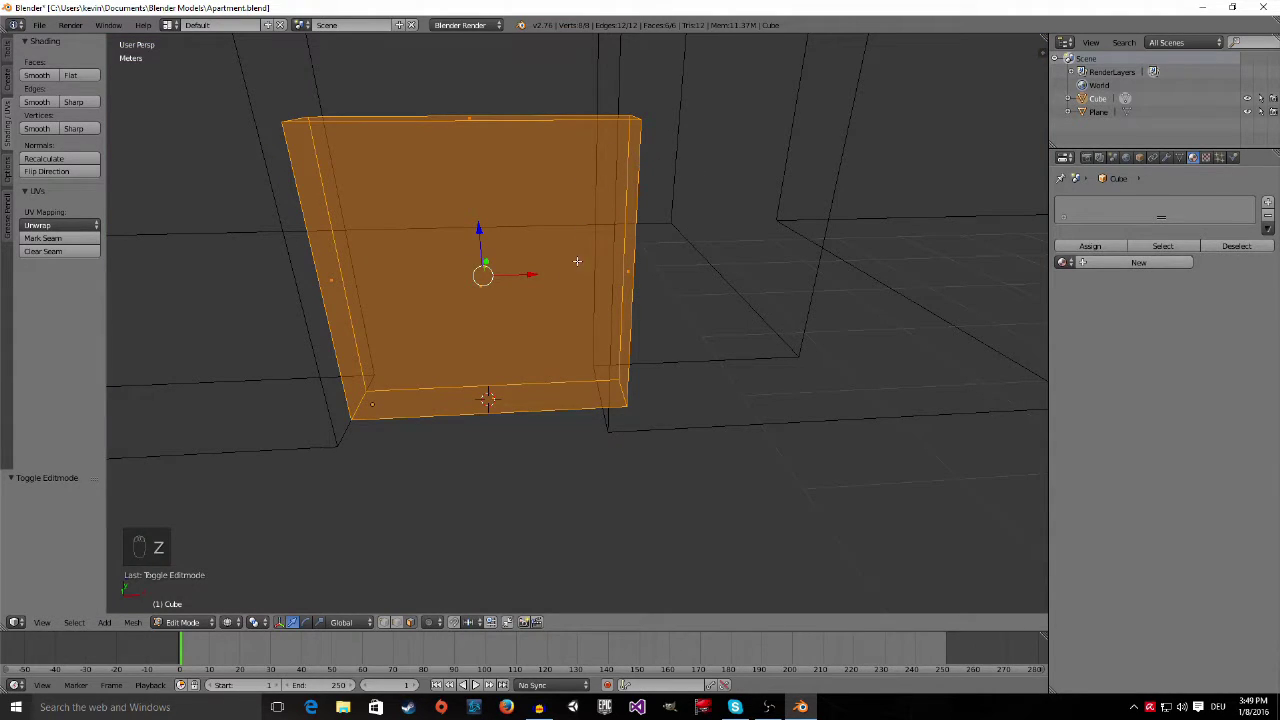
{"action": "left_click", "coordinate": [229, 622]}
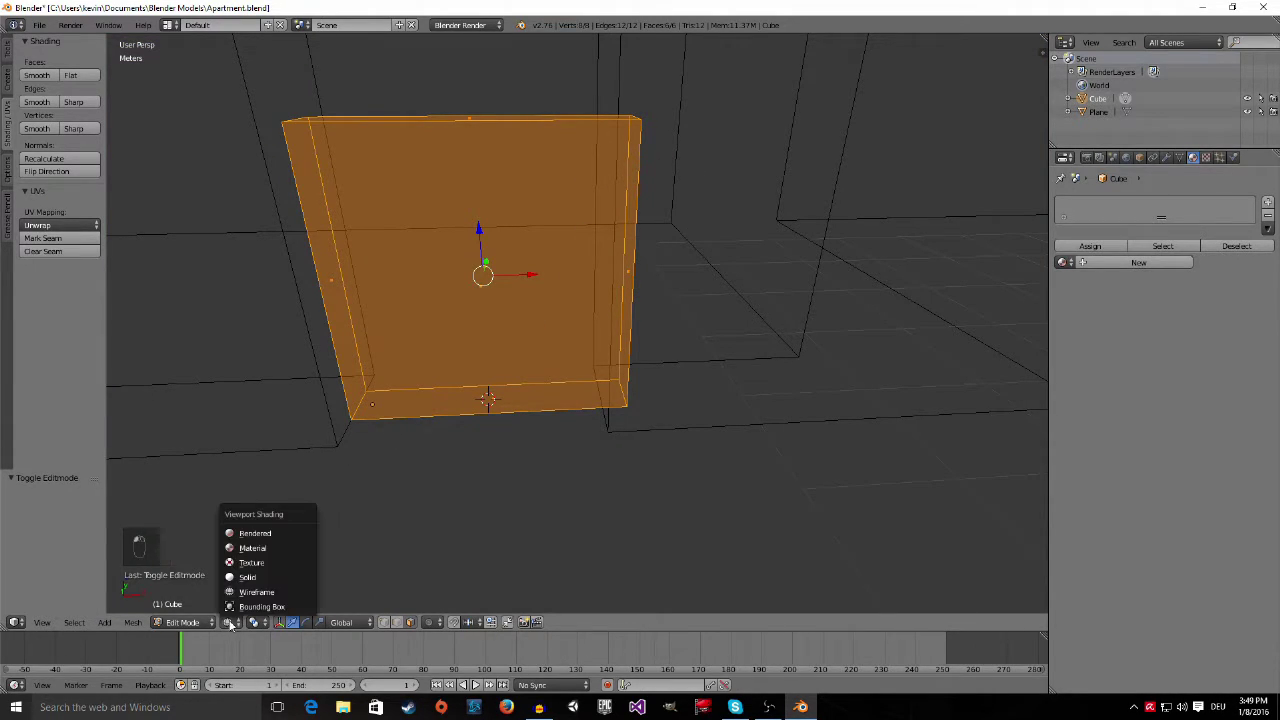
{"action": "left_click", "coordinate": [250, 577]}
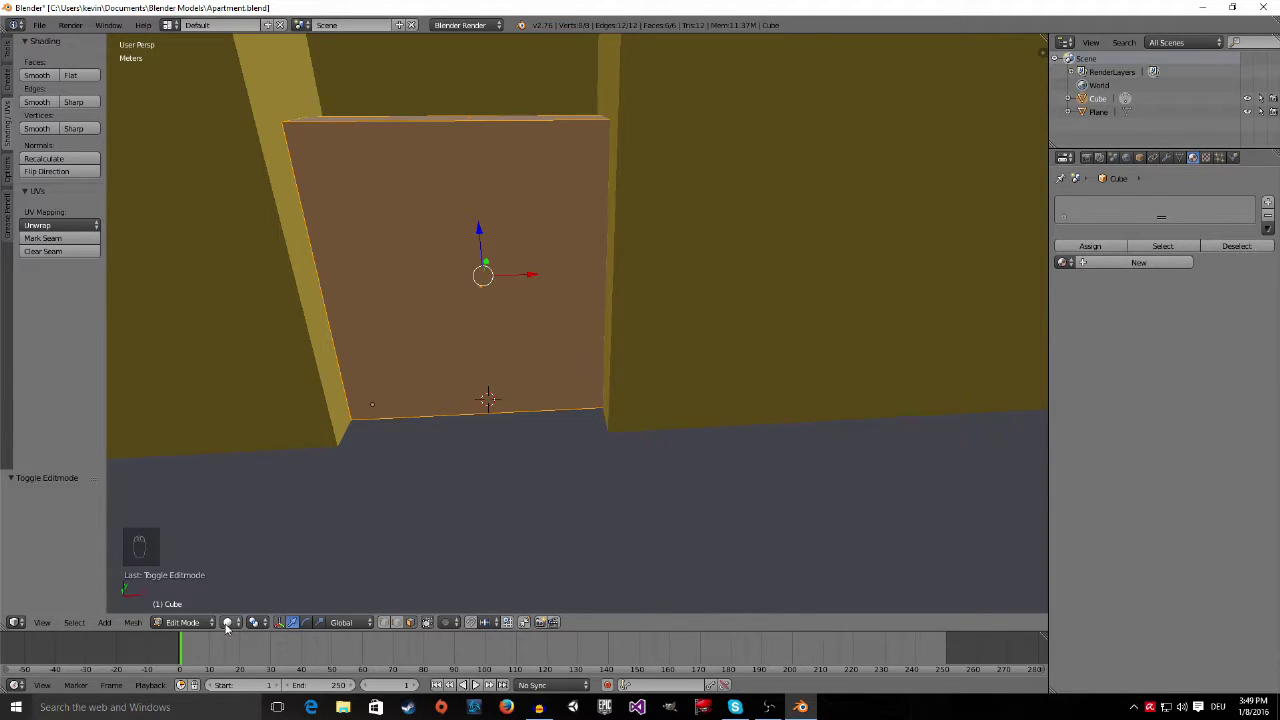
{"action": "left_click", "coordinate": [227, 623]}
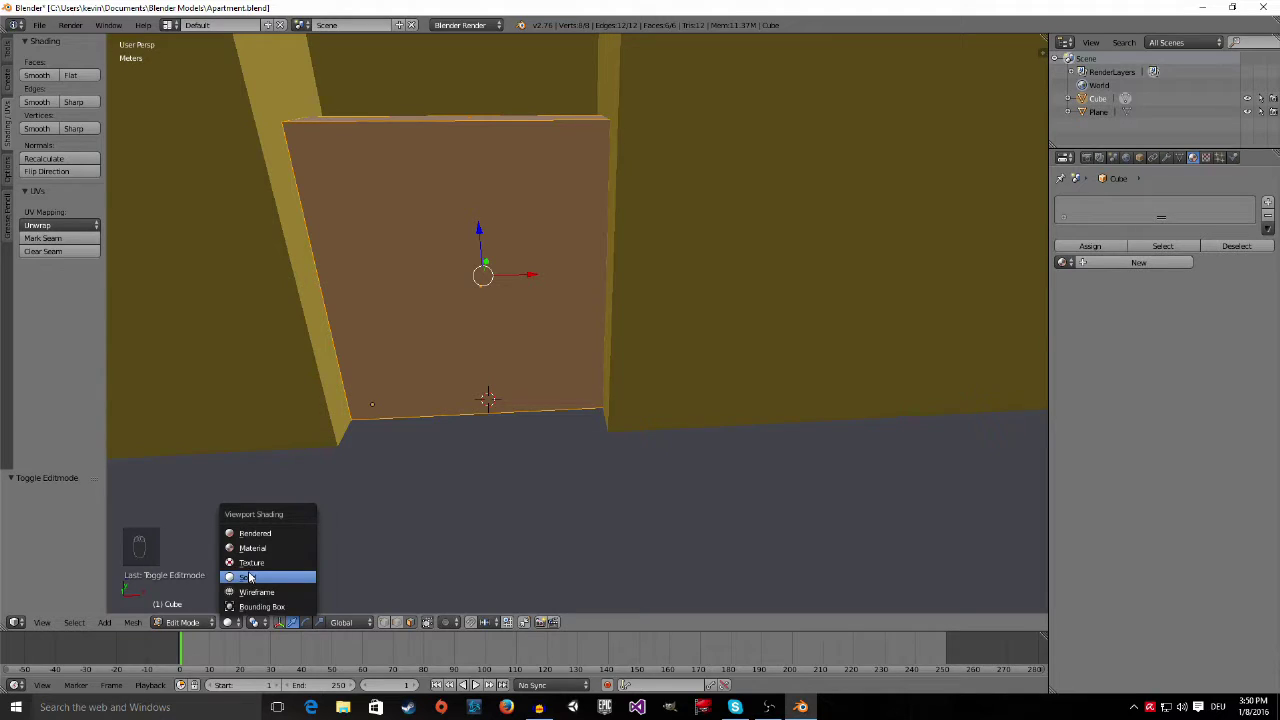
{"action": "left_click", "coordinate": [265, 590]}
Select the door's side face opposite the origin and move it about -20 cm along X
{"action": "middle_click_drag", "start_coordinate": [588, 365], "coordinate": [529, 364]}
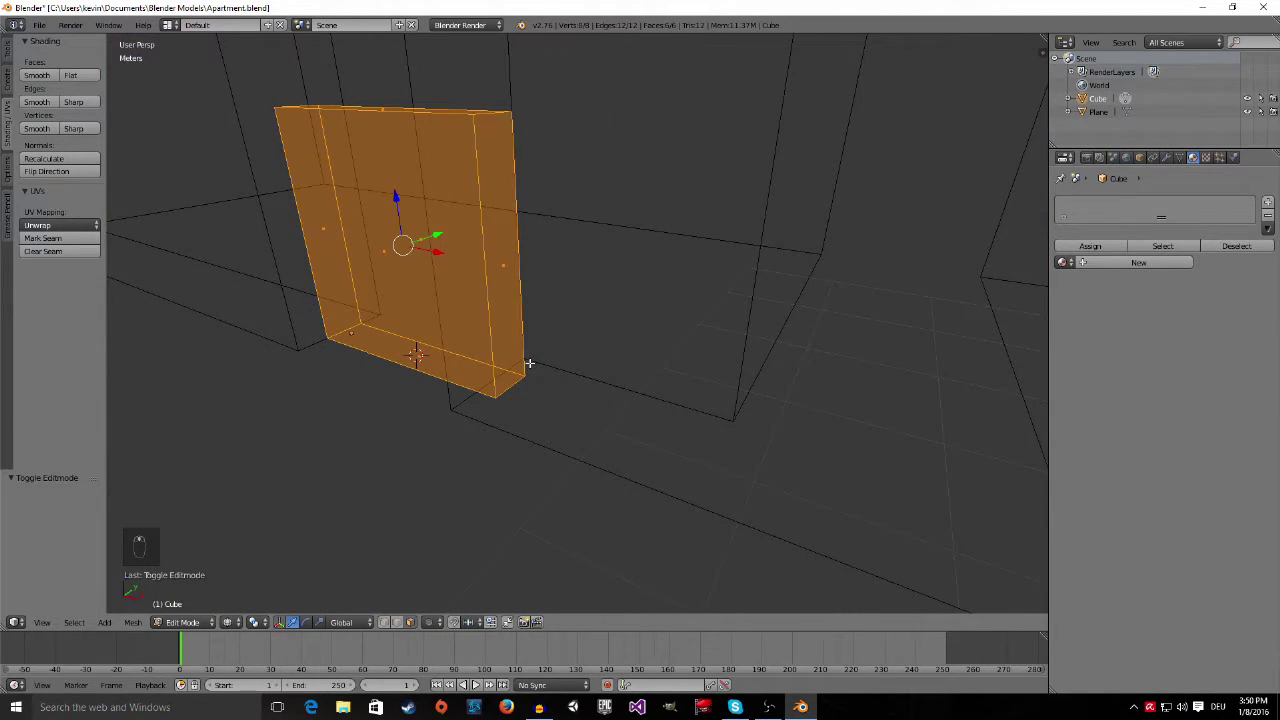
{"action": "right_click", "coordinate": [502, 263]}
{"action": "key", "text": "g"}
{"action": "key", "text": "x"}
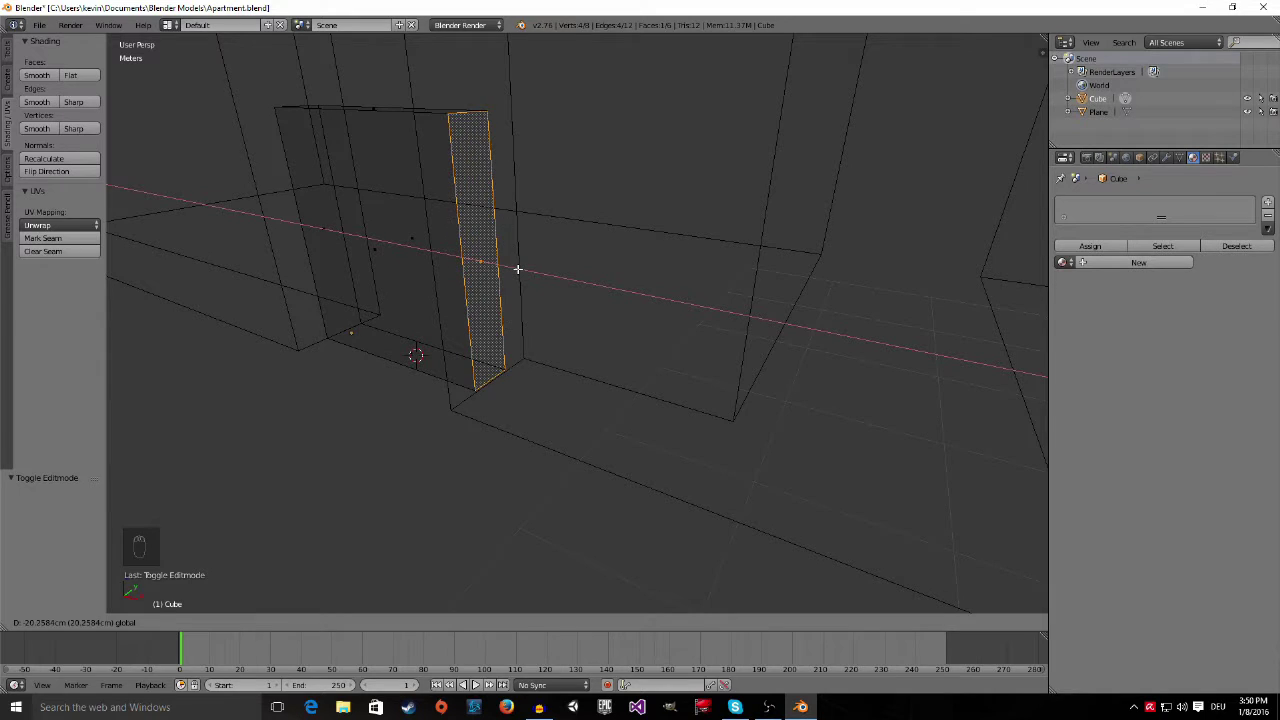
{"action": "left_click", "coordinate": [517, 269]}
{"action": "middle_click_drag", "start_coordinate": [520, 288], "coordinate": [533, 154]}
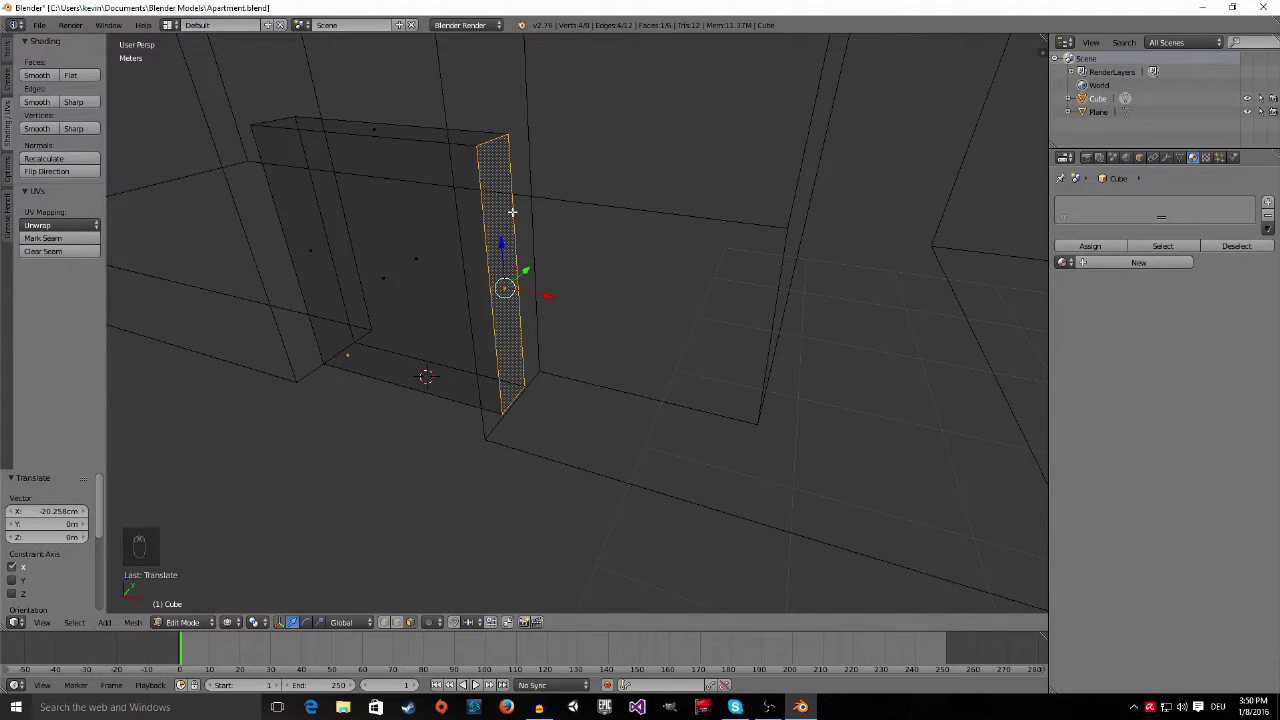
Return to solid shading and, in Edit Mode, move the same side face about 14.9 cm along X
{"action": "key", "text": "Tab"}
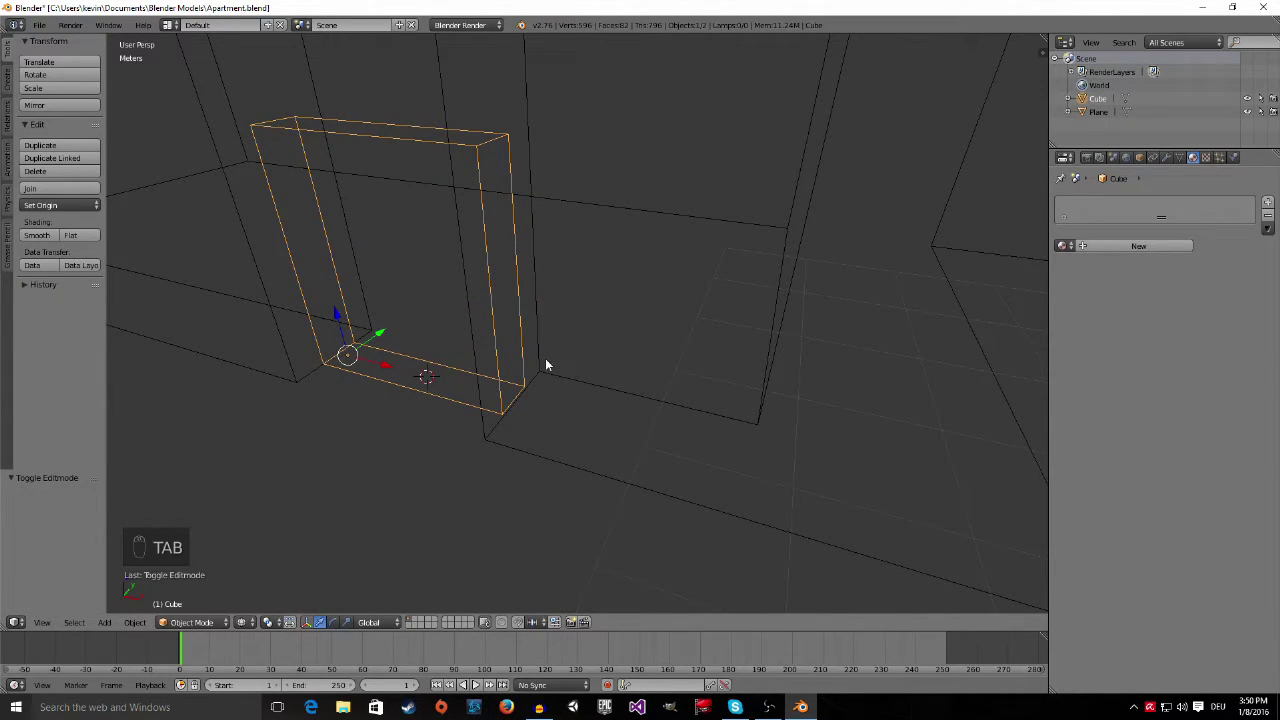
{"action": "key", "text": "z"}
{"action": "mouse_move", "coordinate": [546, 363]}
{"action": "middle_mouse_down"}
{"action": "mouse_move", "coordinate": [460, 356]}
{"action": "mouse_move", "coordinate": [391, 331]}
{"action": "mouse_move", "coordinate": [472, 434]}
{"action": "middle_mouse_up"}
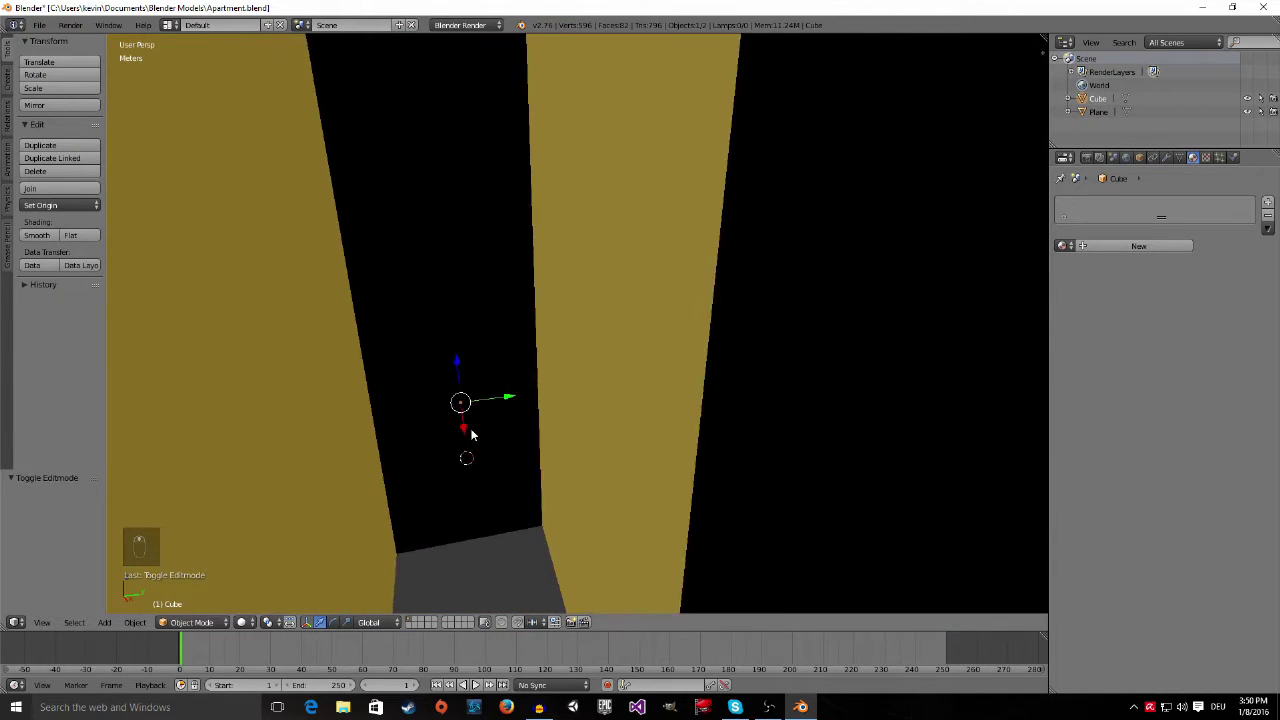
{"action": "key", "text": "Tab"}
{"action": "key", "text": "Tab"}
{"action": "middle_click_drag", "start_coordinate": [480, 390], "coordinate": [493, 416]}
{"action": "key", "text": "Tab"}
{"action": "scroll", "coordinate": [497, 404], "scroll_direction": "up", "scroll_amount": 2}
{"action": "left_click_drag", "start_coordinate": [486, 487], "coordinate": [486, 500]}
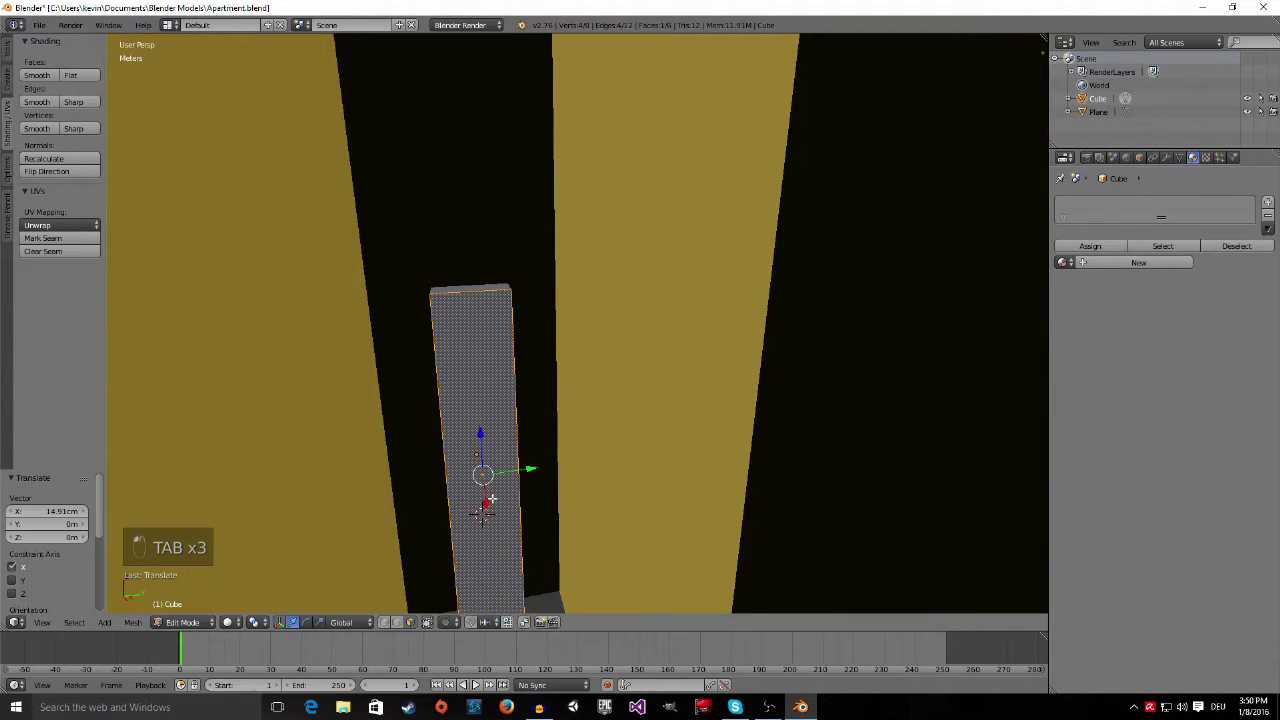
Move the selected side face about -14.3 cm along X to fit it against the door frame
{"action": "middle_click_drag", "start_coordinate": [486, 500], "coordinate": [523, 414]}
{"action": "key", "text": "g"}
{"action": "key", "text": "x"}
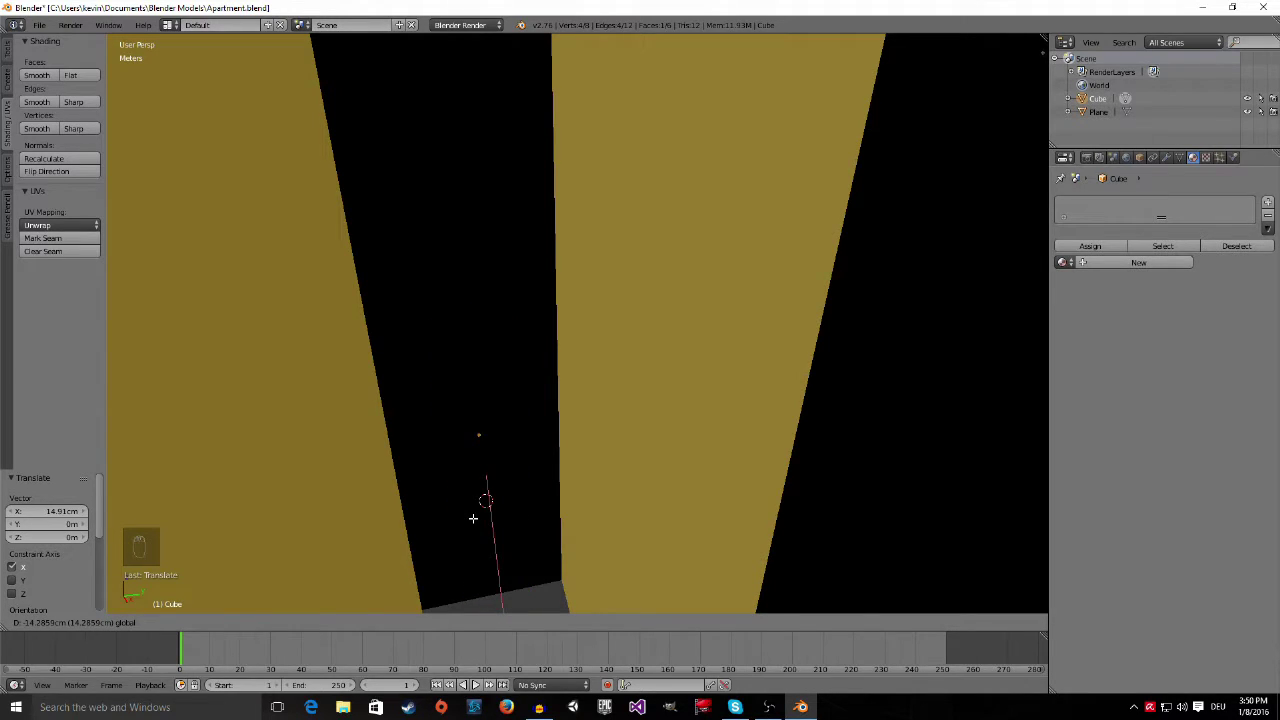
{"action": "left_click", "coordinate": [473, 518]}
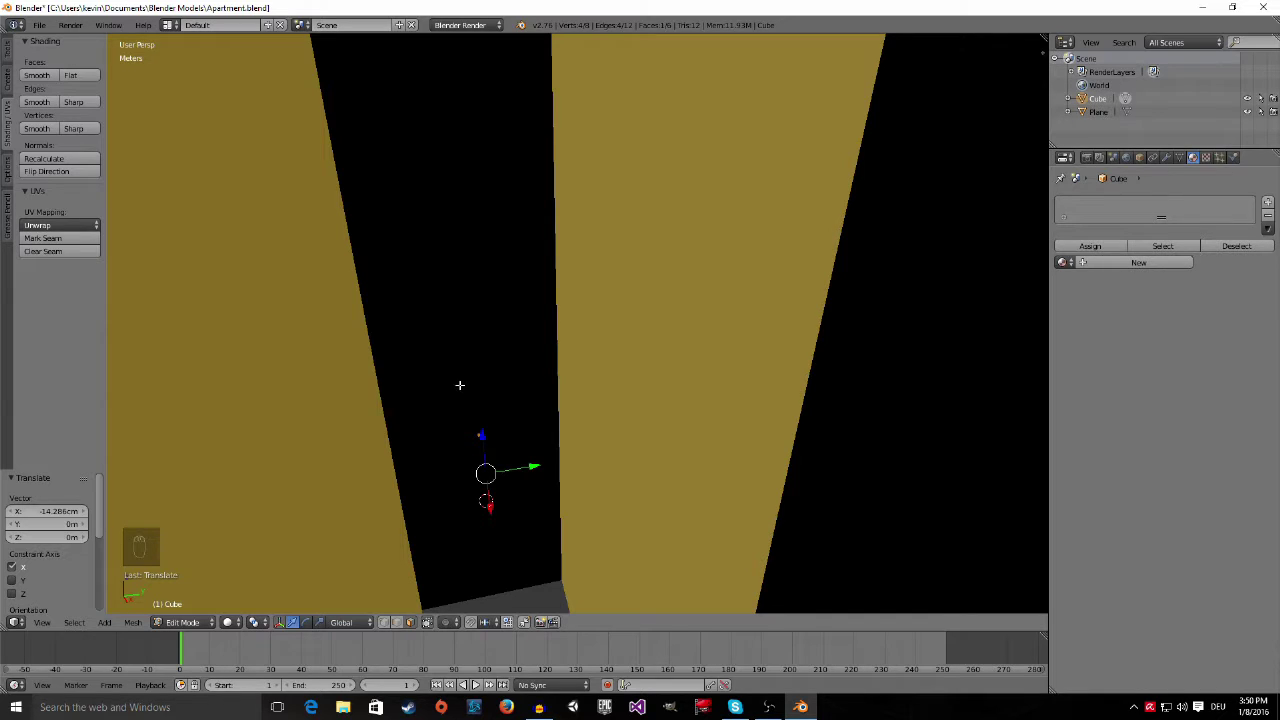
{"action": "middle_click_drag", "start_coordinate": [458, 372], "coordinate": [574, 380]}
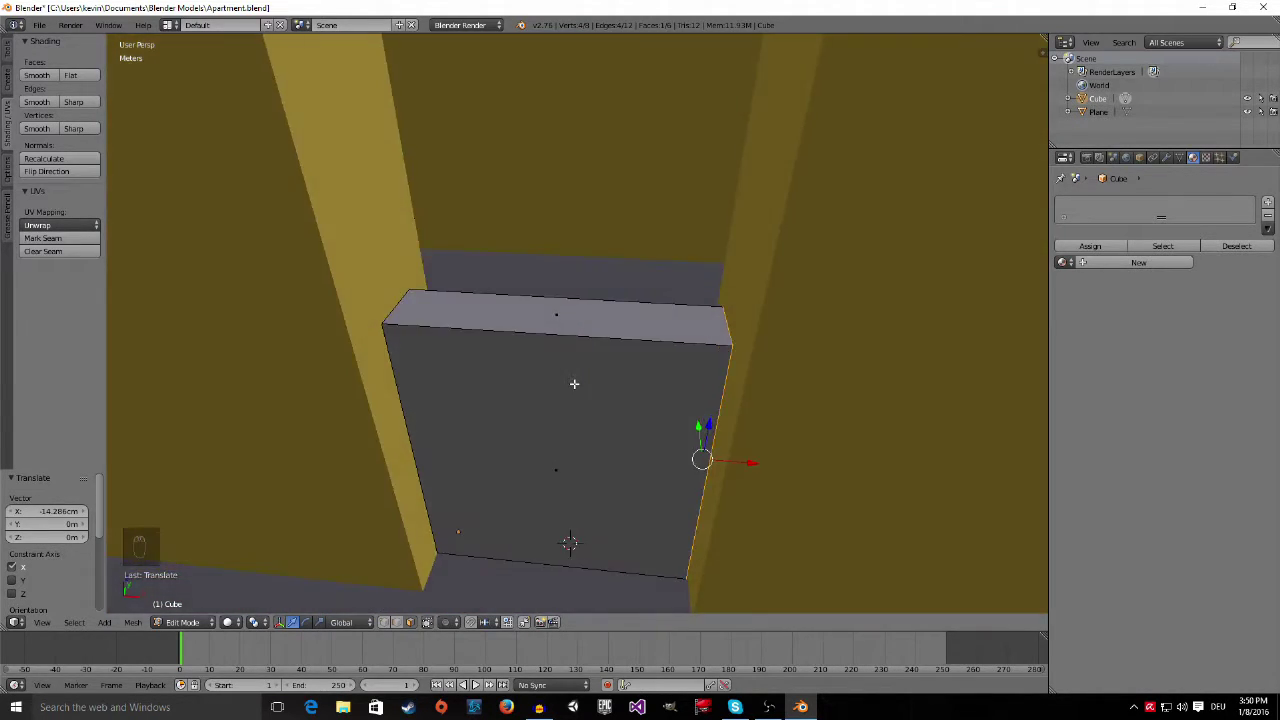
Select the door's top face and raise it about 1.76 m along Z to the top of the doorway
{"action": "right_click", "coordinate": [562, 320]}
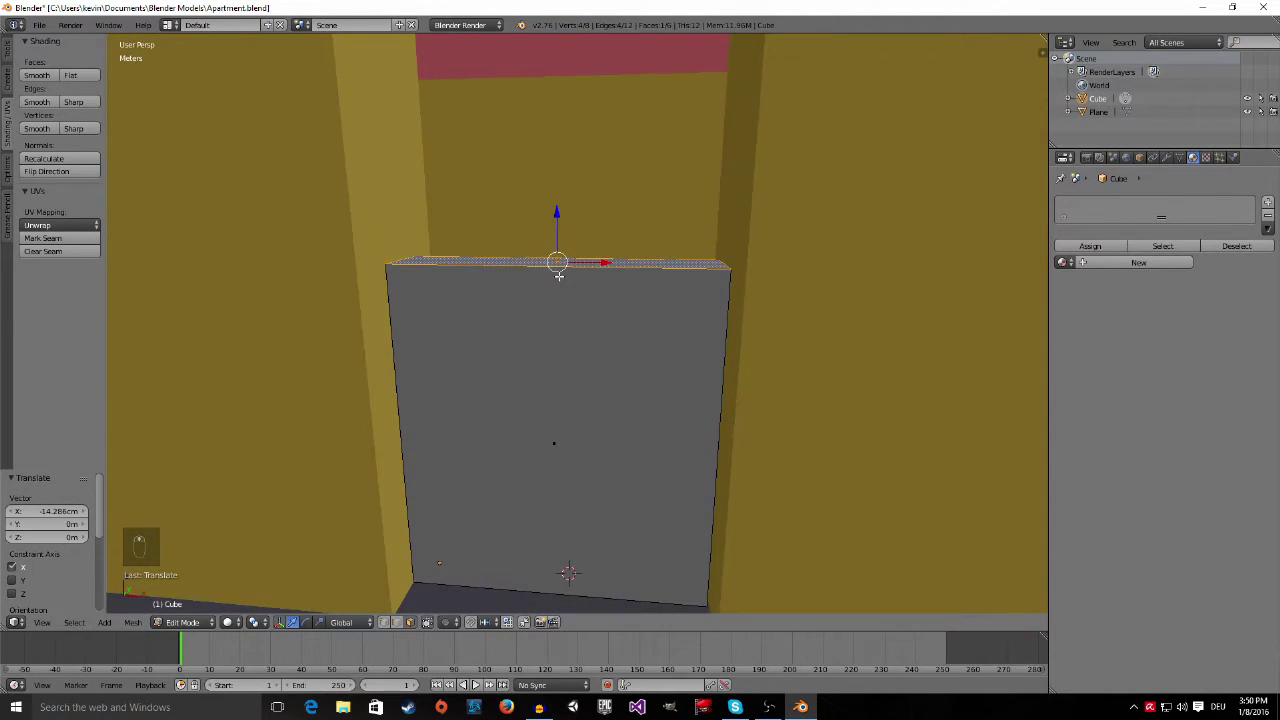
{"action": "middle_click_drag", "start_coordinate": [575, 280], "coordinate": [588, 290]}
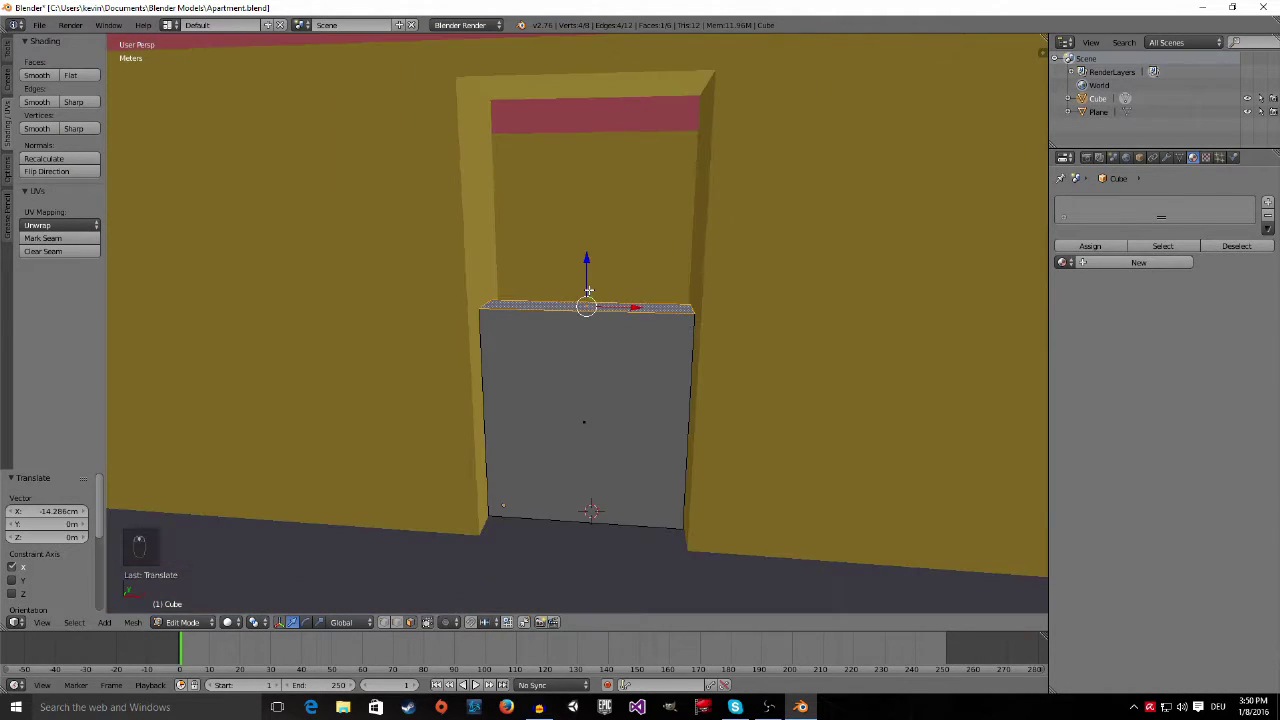
{"action": "left_click_drag", "start_coordinate": [587, 260], "coordinate": [623, 40]}
{"action": "middle_click_drag", "start_coordinate": [623, 40], "coordinate": [696, 148]}
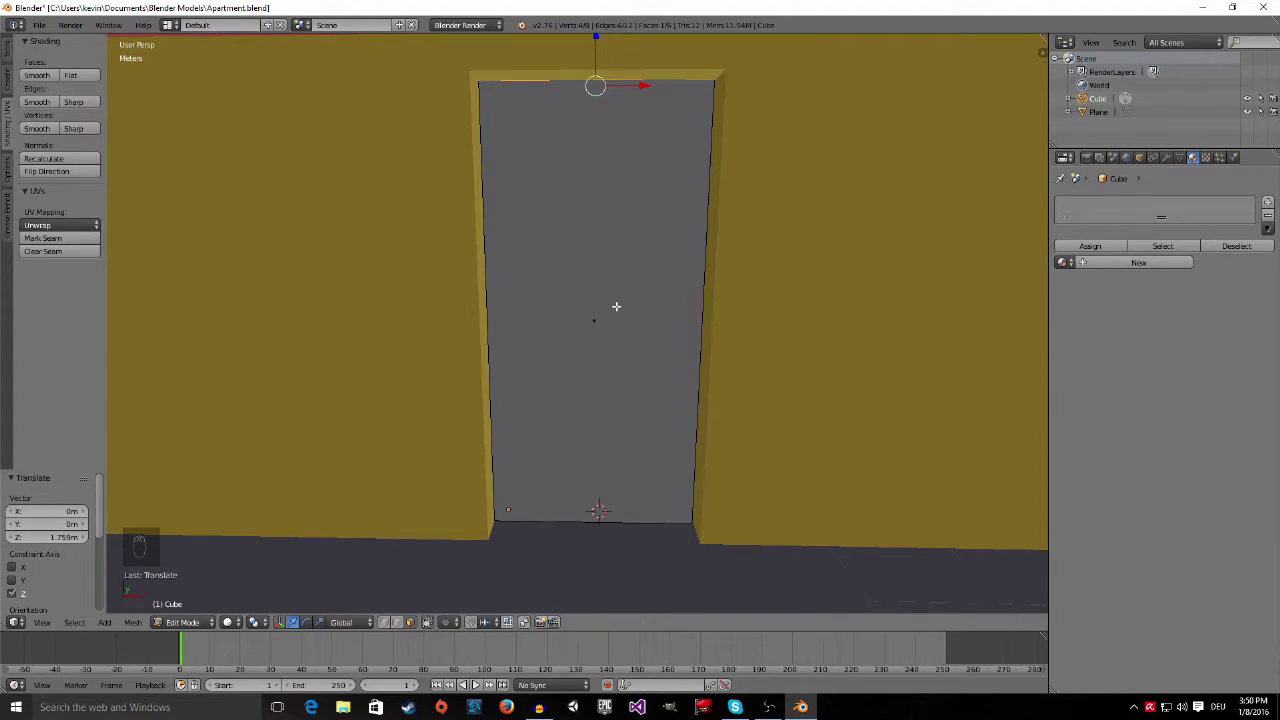
In Object Mode, try swinging the door around the Z axis at its origin edge
{"action": "key", "text": "Tab"}
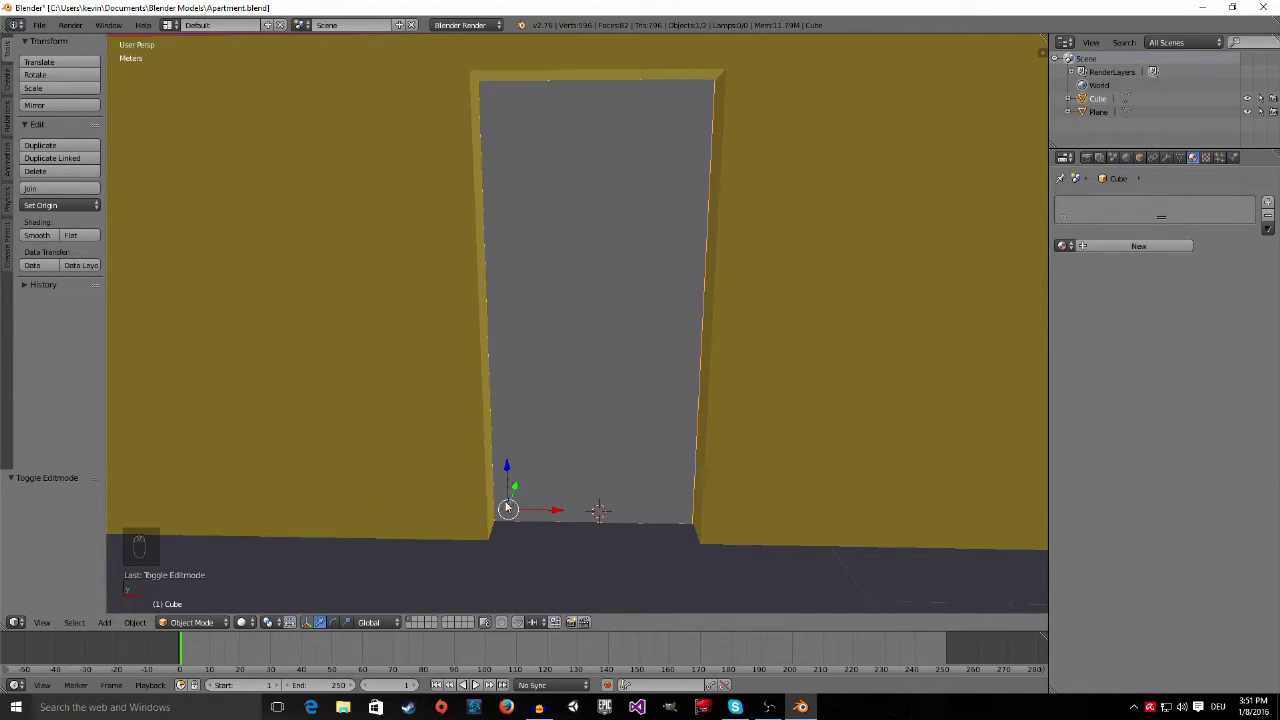
{"action": "key", "text": "r"}
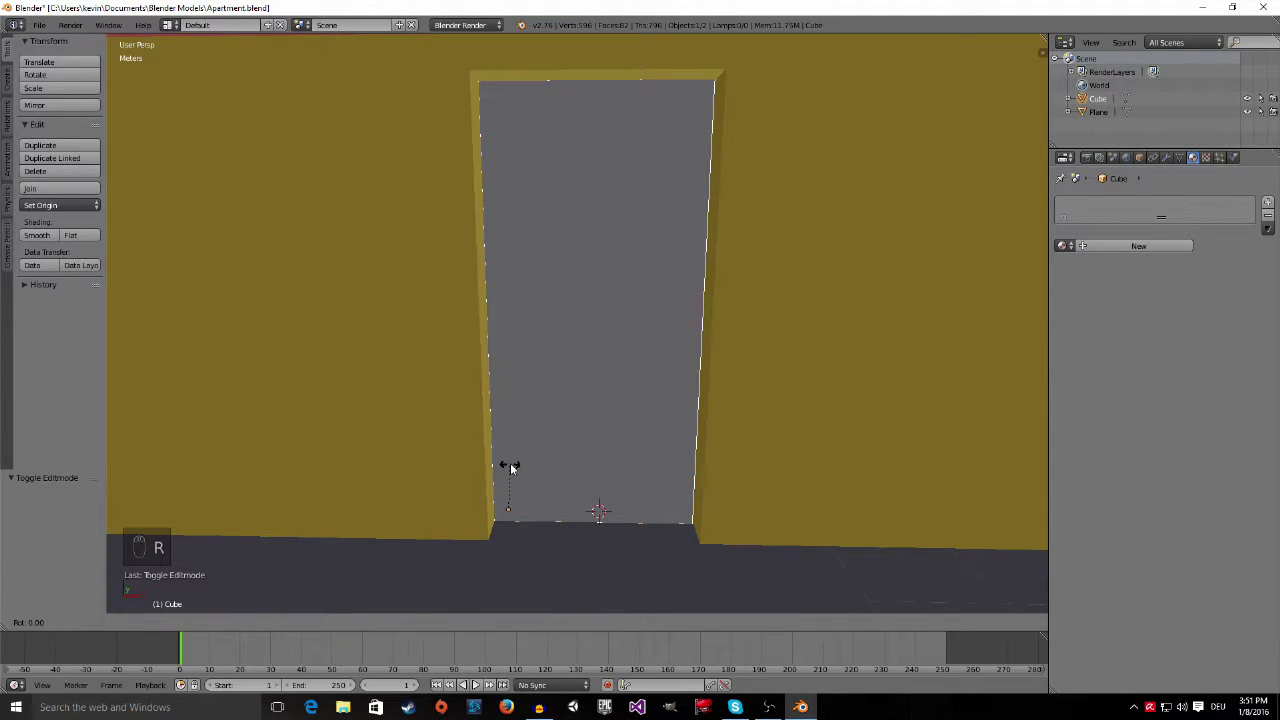
{"action": "key", "text": "z"}
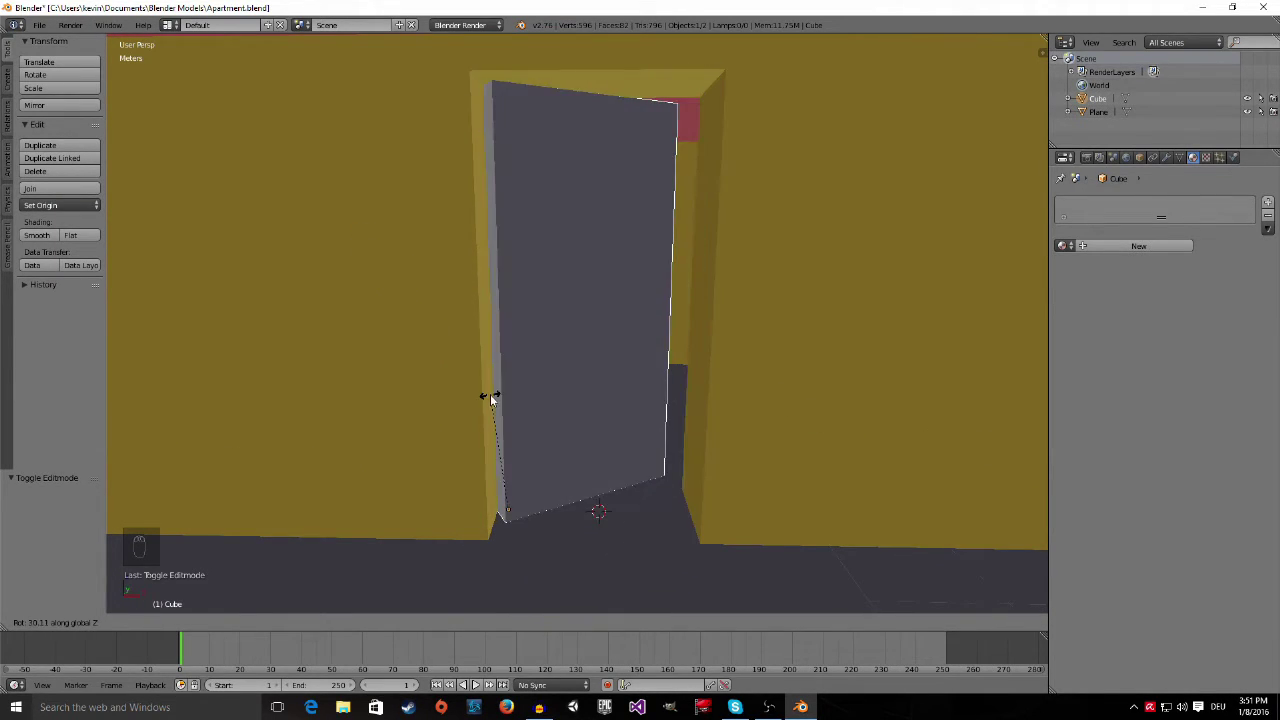
{"action": "right_click", "coordinate": [480, 337]}
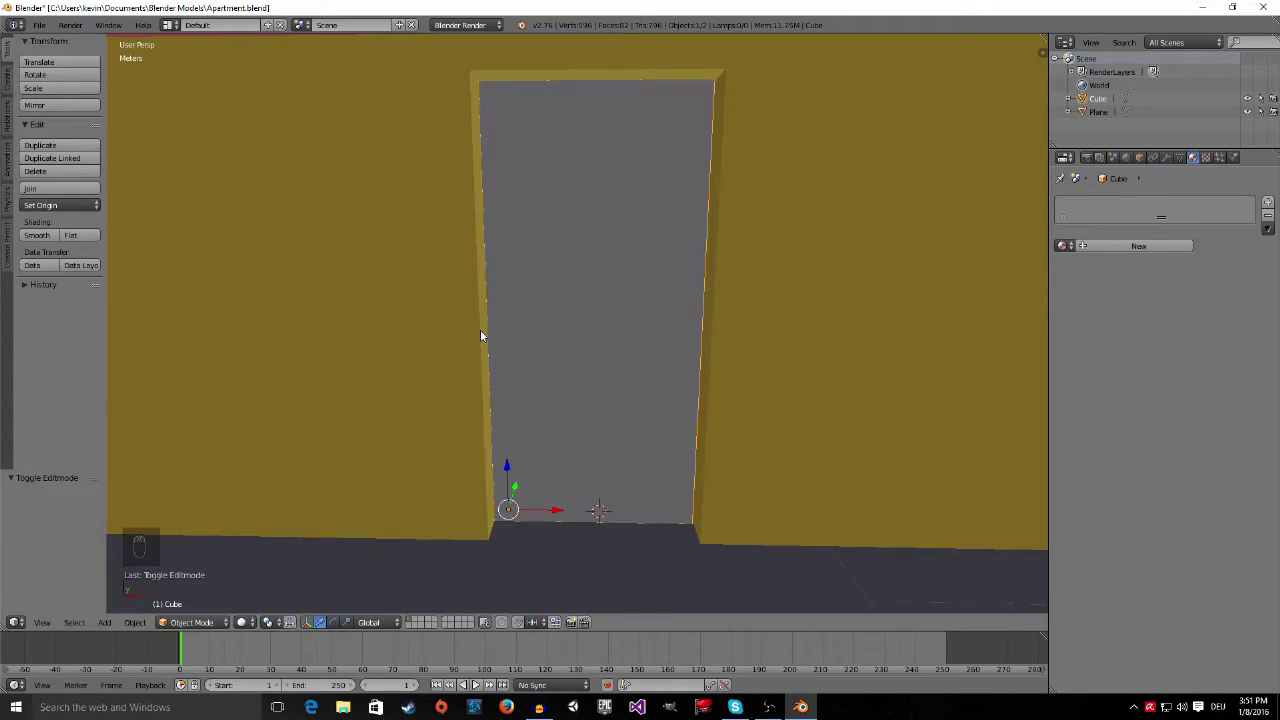
{"action": "mouse_move", "coordinate": [460, 411]}
{"action": "middle_mouse_down"}
{"action": "mouse_move", "coordinate": [476, 424]}
{"action": "mouse_move", "coordinate": [463, 440]}
{"action": "mouse_move", "coordinate": [431, 414]}
{"action": "mouse_move", "coordinate": [463, 414]}
{"action": "middle_mouse_up"}
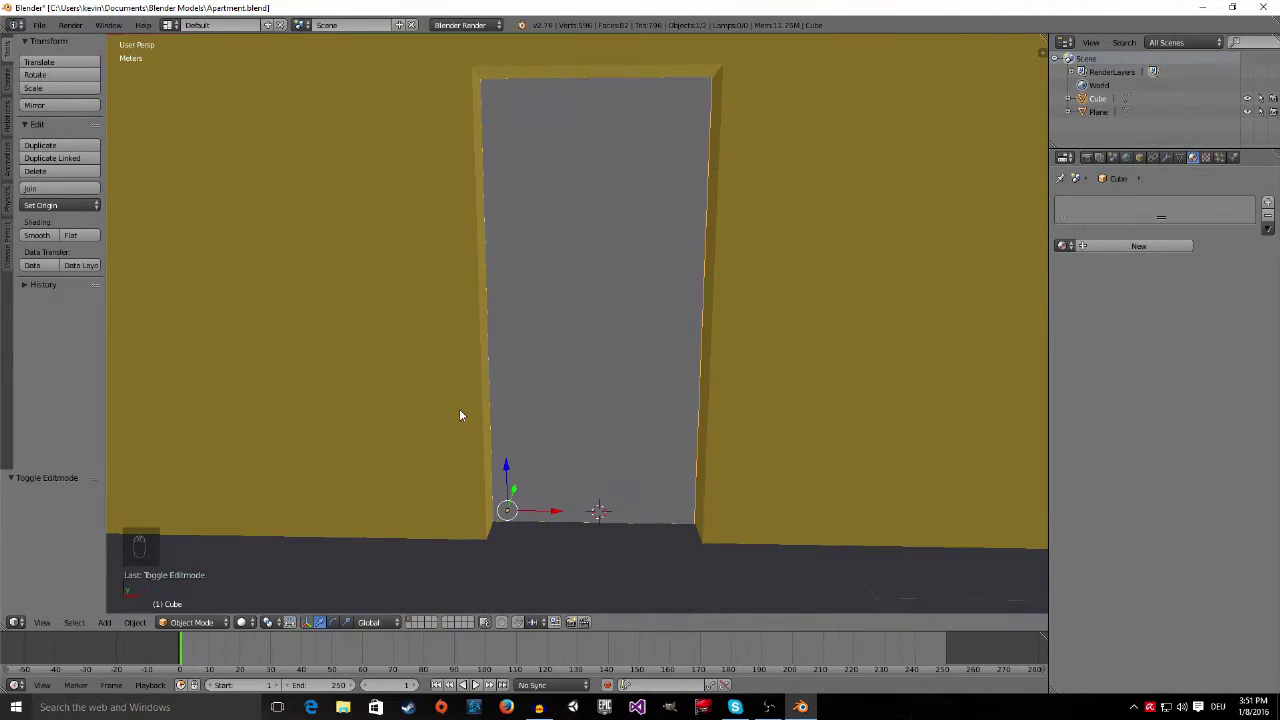
In Edit Mode, select all of the door's geometry and scale it along Y to about 0.096
{"action": "key", "text": "Tab"}
{"action": "middle_click_drag", "start_coordinate": [527, 376], "coordinate": [597, 371]}
{"action": "key", "text": "a"}
{"action": "mouse_move", "coordinate": [618, 326]}
{"action": "middle_mouse_down"}
{"action": "mouse_move", "coordinate": [529, 320]}
{"action": "mouse_move", "coordinate": [601, 340]}
{"action": "middle_mouse_up"}
{"action": "scroll", "coordinate": [601, 340], "scroll_direction": "down", "scroll_amount": 5}
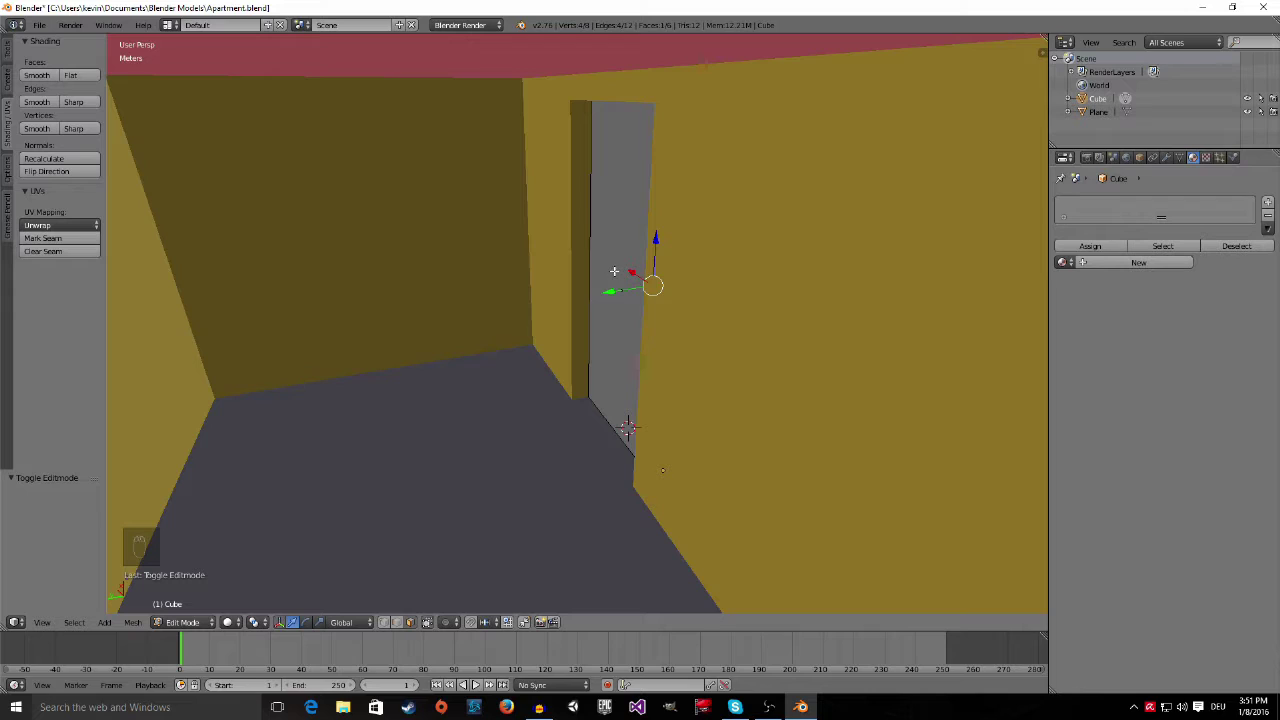
{"action": "middle_click_drag", "start_coordinate": [617, 266], "coordinate": [674, 257]}
{"action": "key", "text": "a"}
{"action": "key", "text": "a"}
{"action": "key", "text": "a"}
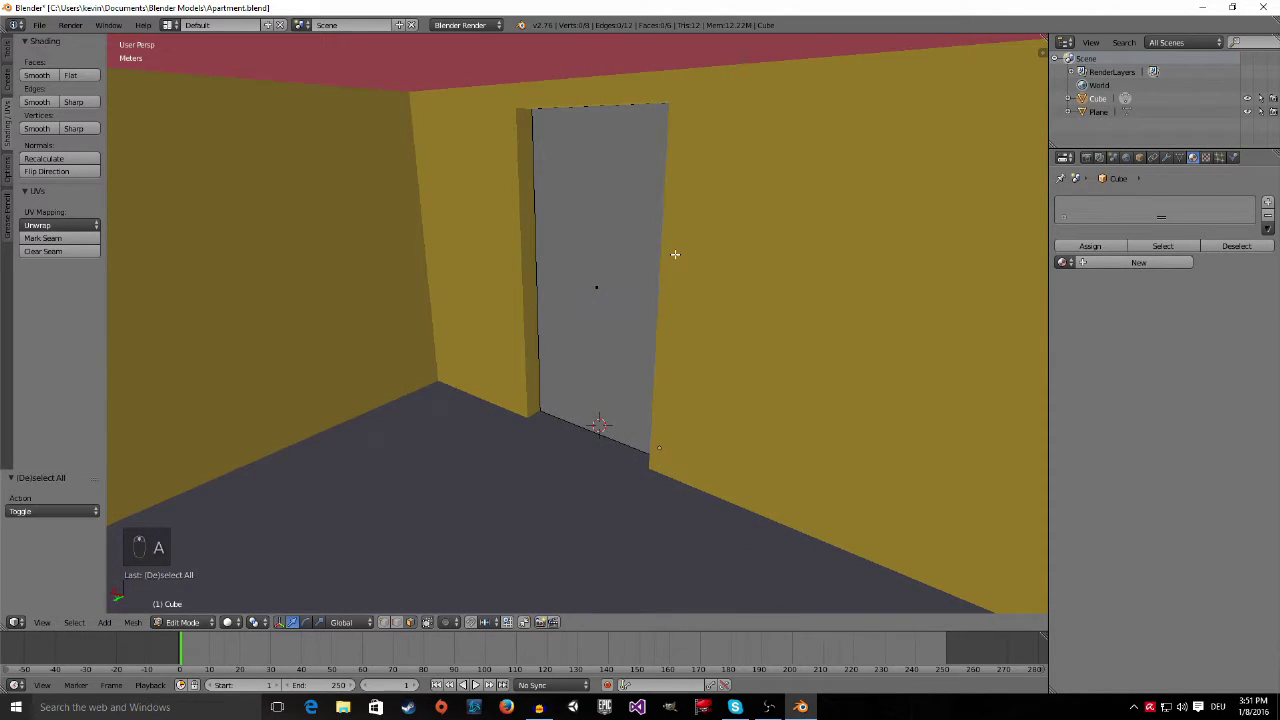
{"action": "key", "text": "a"}
{"action": "middle_click_drag", "start_coordinate": [675, 254], "coordinate": [642, 245]}
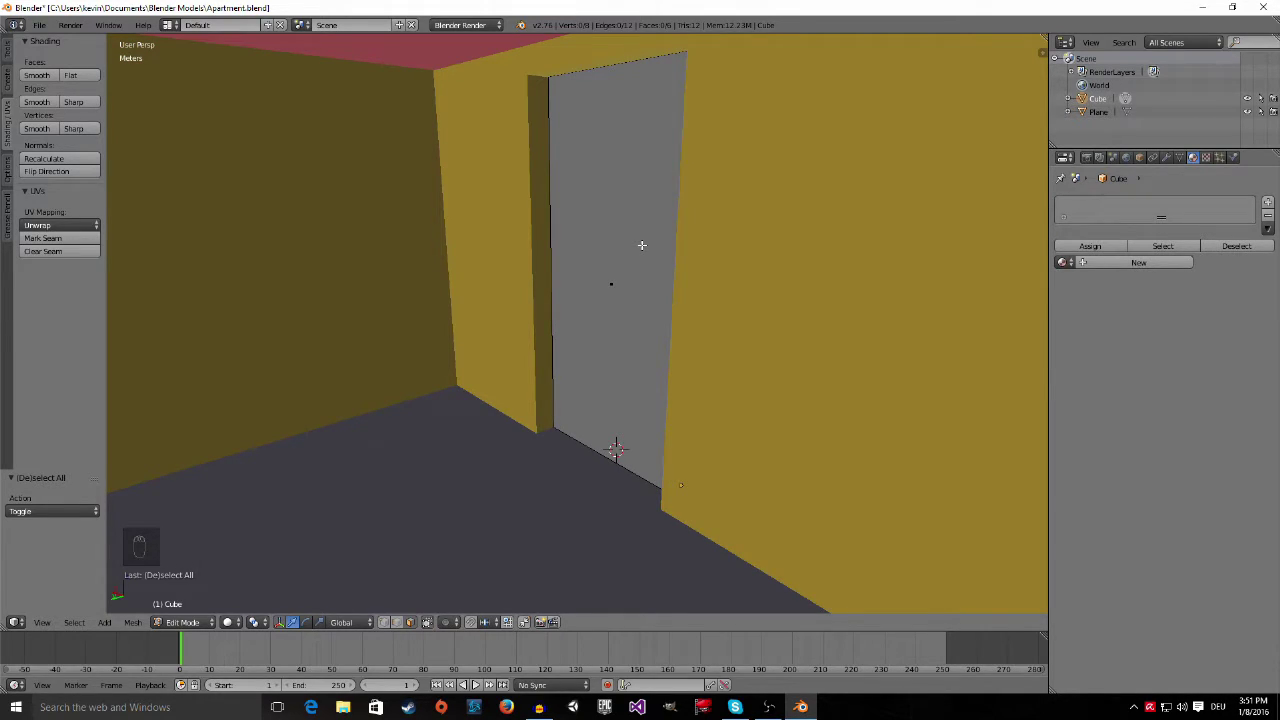
{"action": "key", "text": "a"}
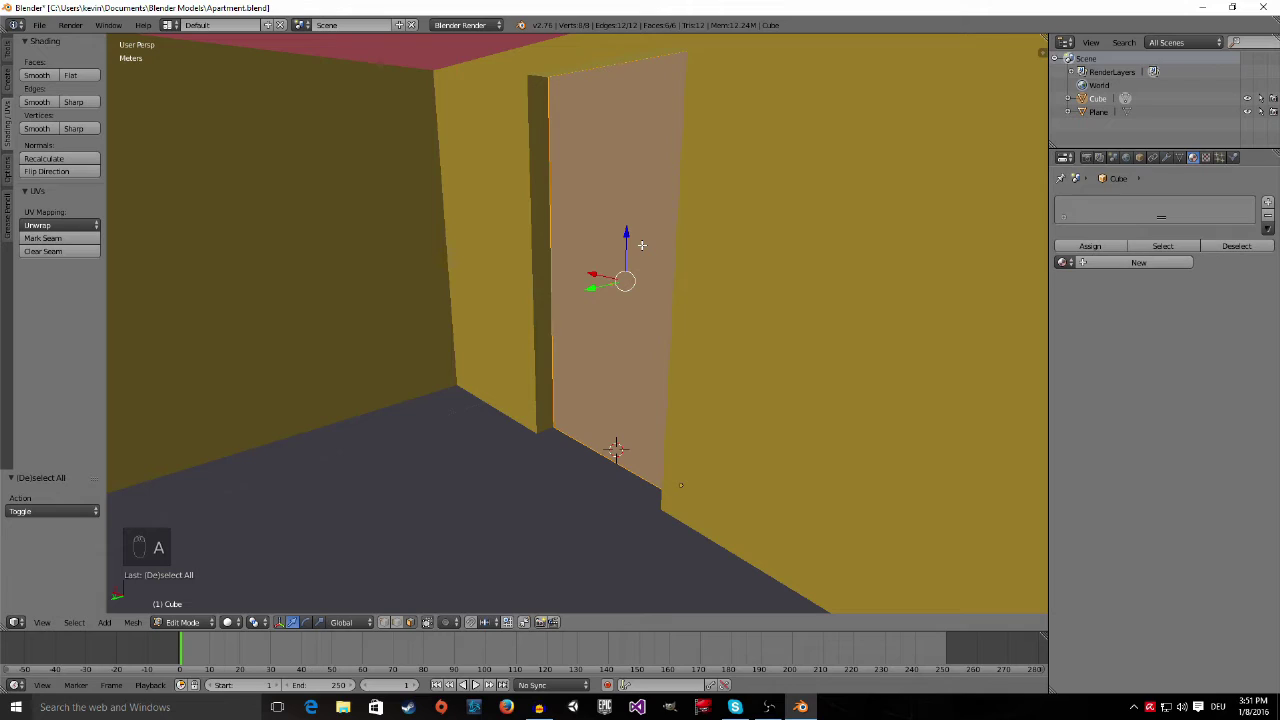
{"action": "middle_click_drag", "start_coordinate": [642, 245], "coordinate": [612, 240]}
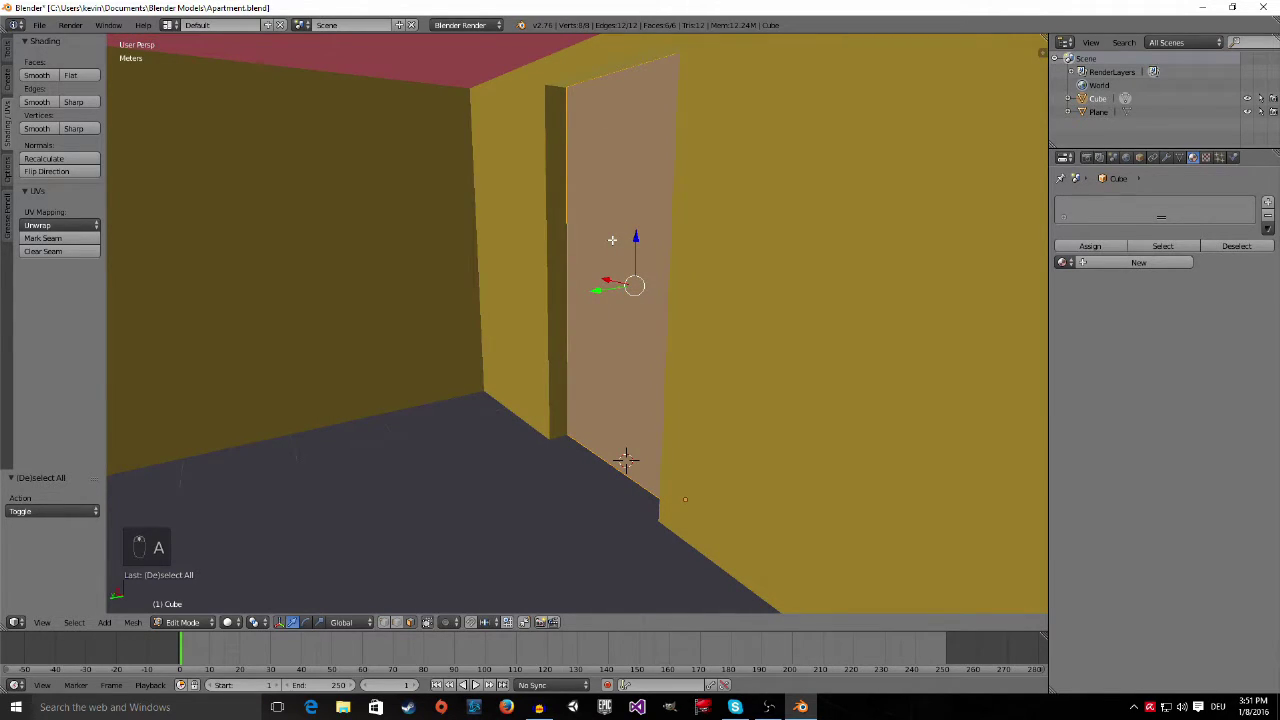
{"action": "key", "text": "s"}
{"action": "key", "text": "y"}
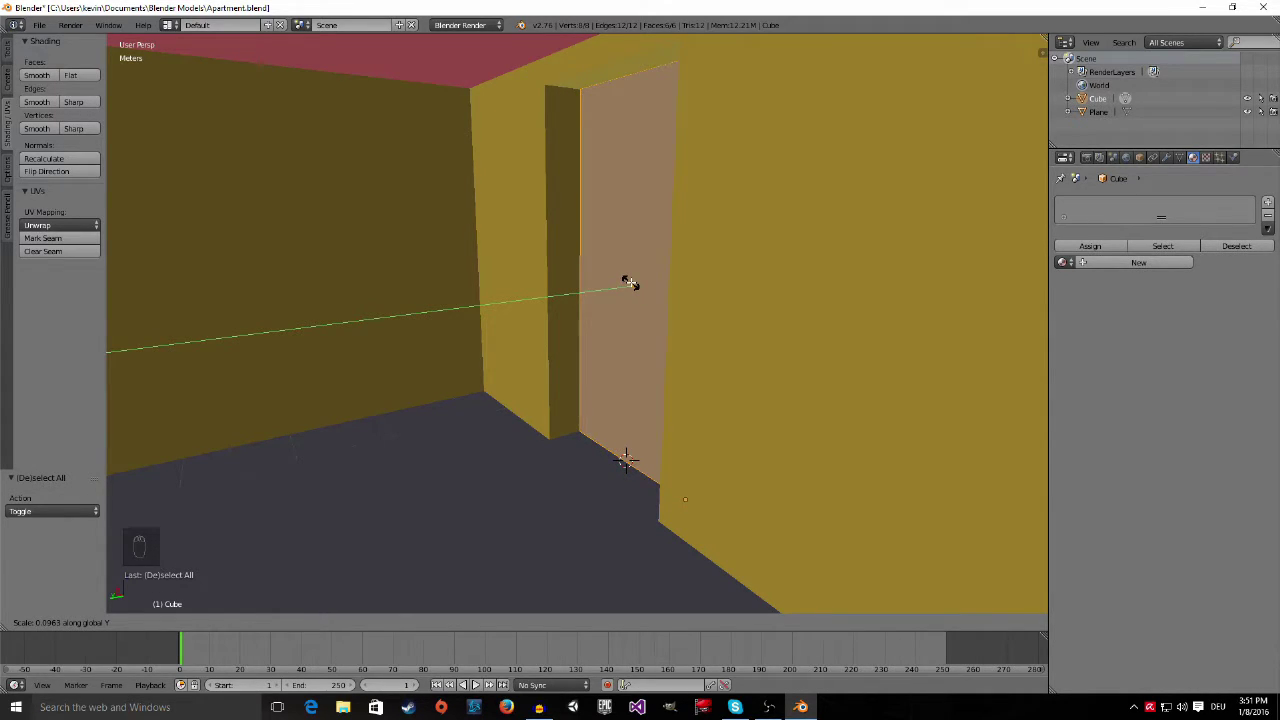
{"action": "left_click", "coordinate": [630, 284]}
Thicken the door slab by scaling its geometry along Y by about 2.98
{"action": "scroll", "coordinate": [640, 295], "scroll_direction": "up", "scroll_amount": 5}
{"action": "mouse_move", "coordinate": [650, 307]}
{"action": "middle_mouse_down"}
{"action": "mouse_move", "coordinate": [626, 300]}
{"action": "mouse_move", "coordinate": [652, 297]}
{"action": "middle_mouse_up"}
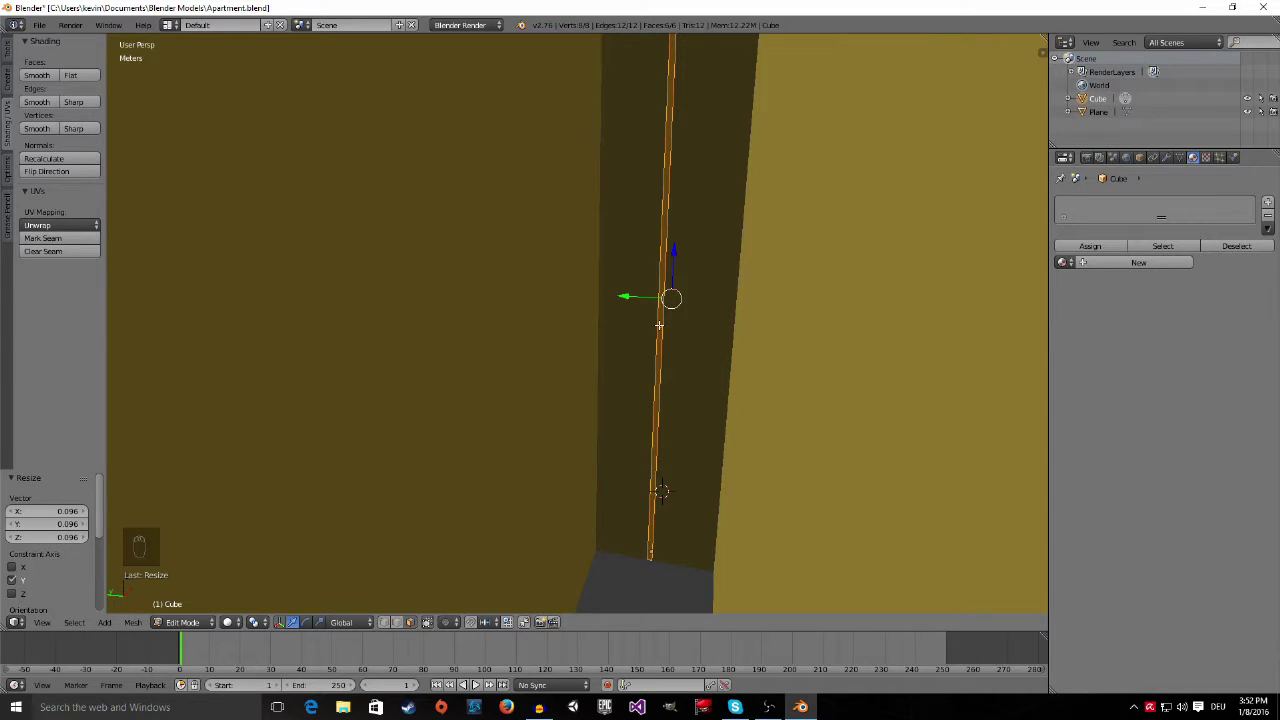
{"action": "key", "text": "s"}
{"action": "key", "text": "y"}
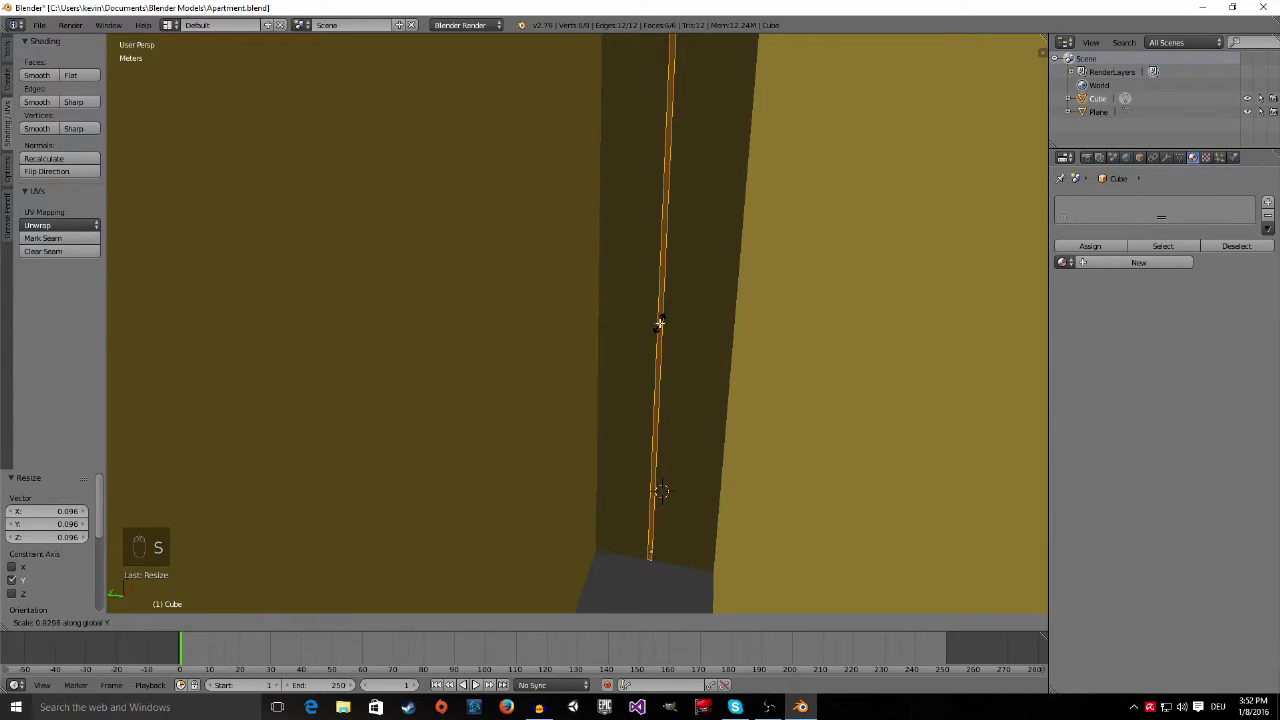
{"action": "left_click", "coordinate": [608, 356]}
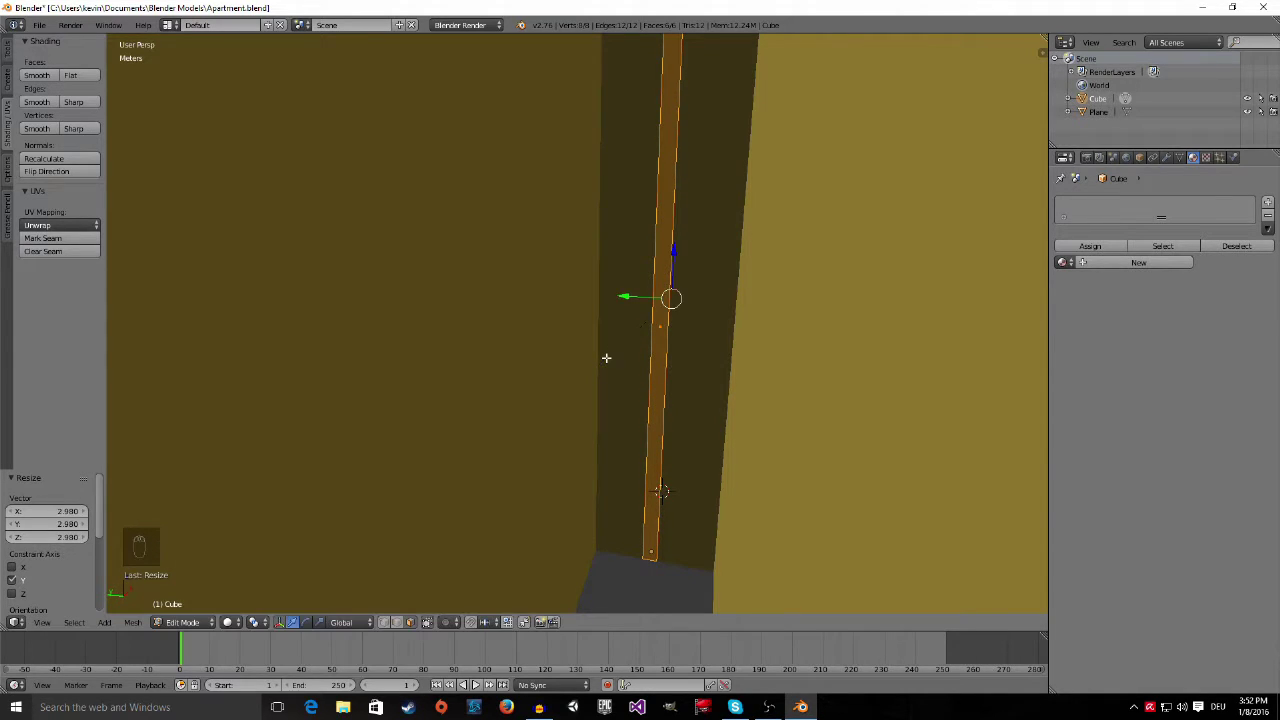
Select the door's narrow hinge-side face, nudge it slightly along X against the doorway frame, and return to Object Mode
{"action": "right_click", "coordinate": [660, 331]}
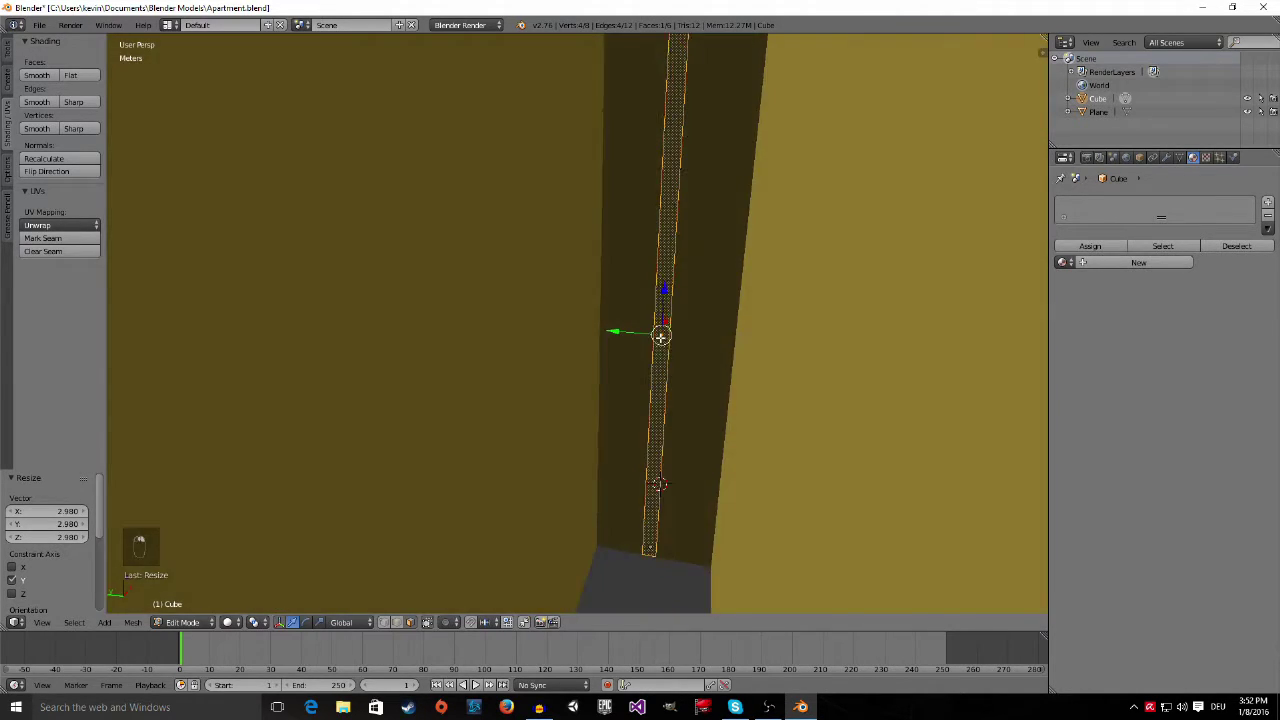
{"action": "middle_click_drag", "start_coordinate": [657, 331], "coordinate": [515, 337]}
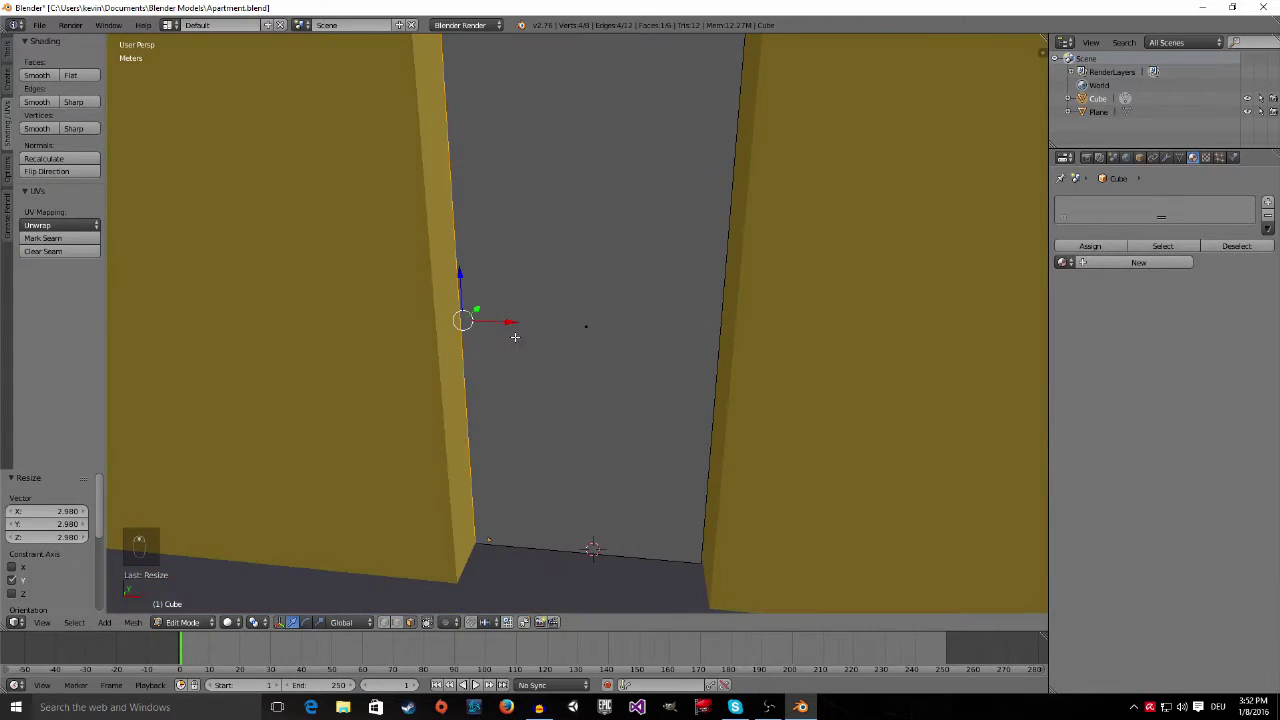
{"action": "key", "text": "g"}
{"action": "key", "text": "y"}
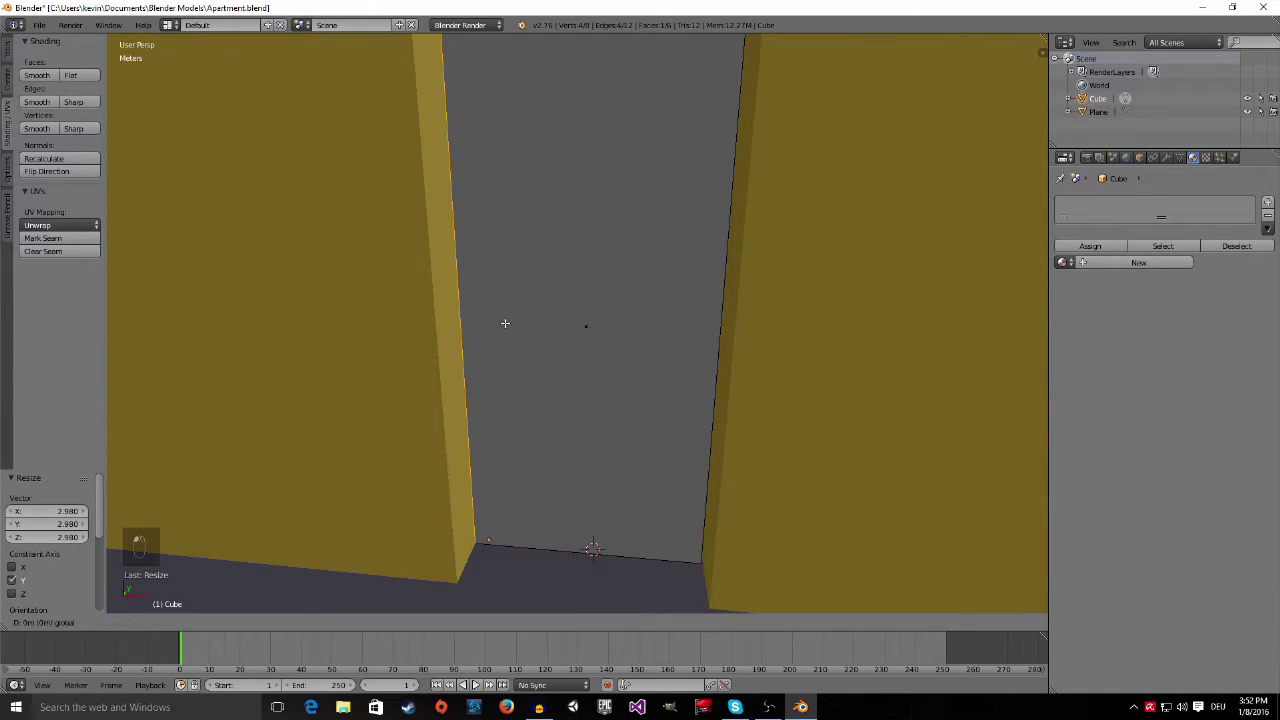
{"action": "key", "text": "x"}
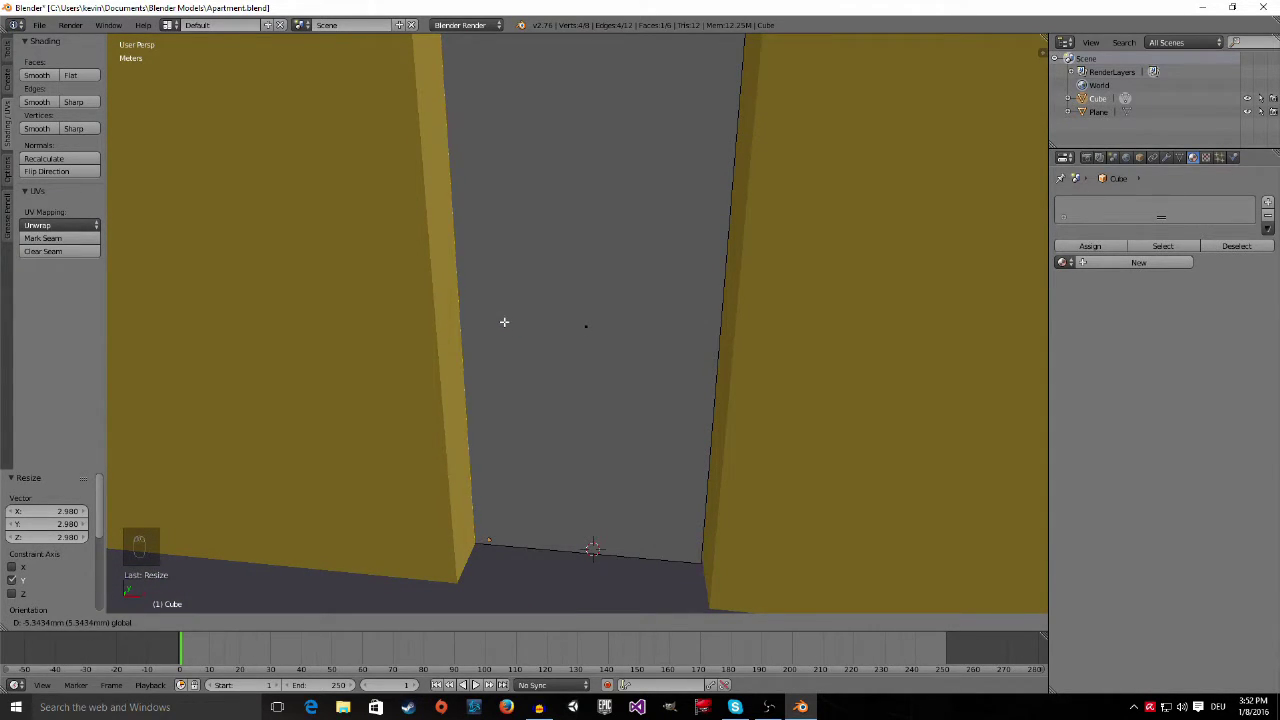
{"action": "left_click", "coordinate": [506, 322]}
{"action": "middle_click_drag", "start_coordinate": [506, 322], "coordinate": [533, 367]}
{"action": "key", "text": "Tab"}
{"action": "scroll", "coordinate": [560, 335], "scroll_direction": "down", "scroll_amount": 5}
{"action": "scroll", "coordinate": [533, 368], "scroll_direction": "up", "scroll_amount": 2}
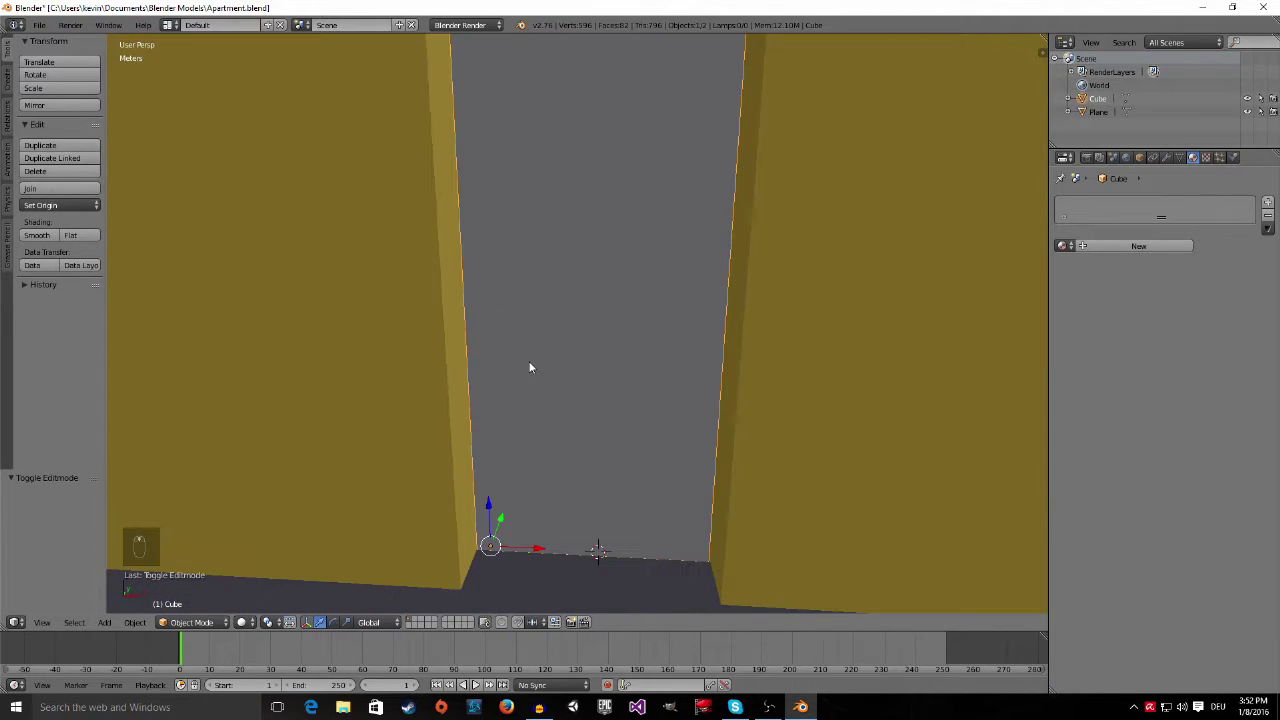
In Edit Mode, deselect all of the door's geometry and add a UV sphere to the mesh
{"action": "key", "text": "Tab"}
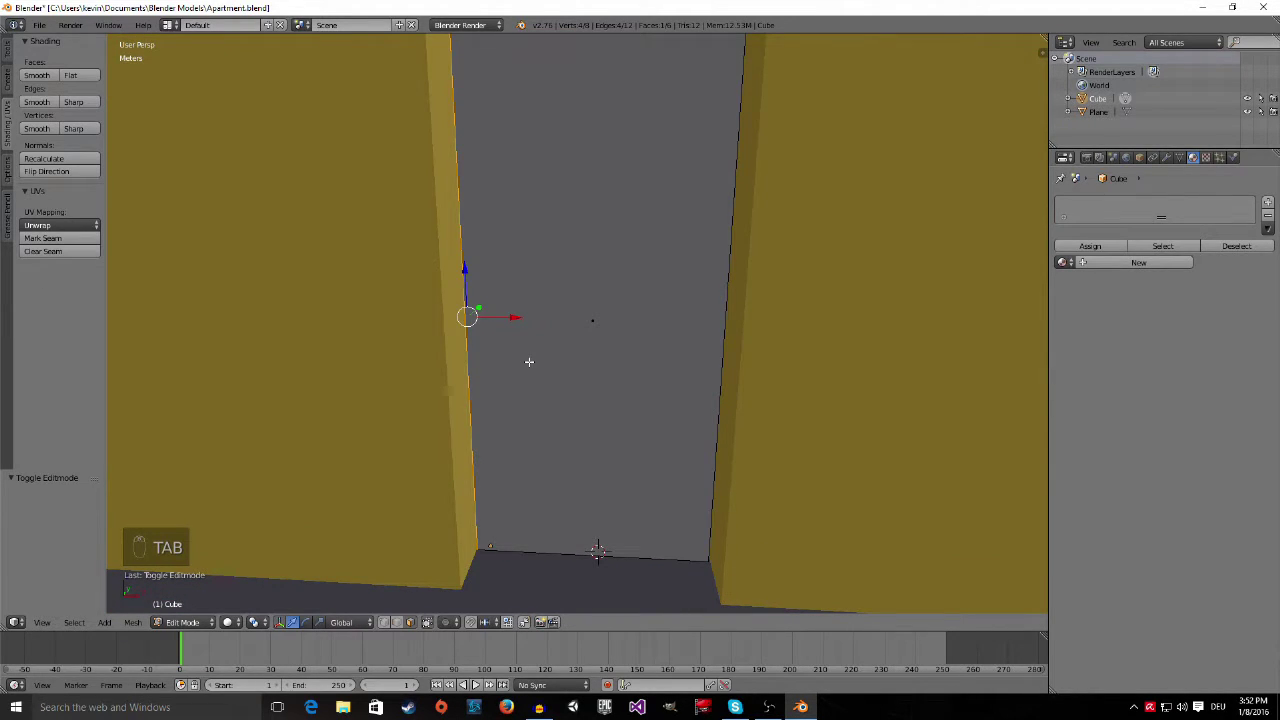
{"action": "key", "text": "a"}
{"action": "key", "text": "a"}
{"action": "scroll", "coordinate": [532, 360], "scroll_direction": "down", "scroll_amount": 2}
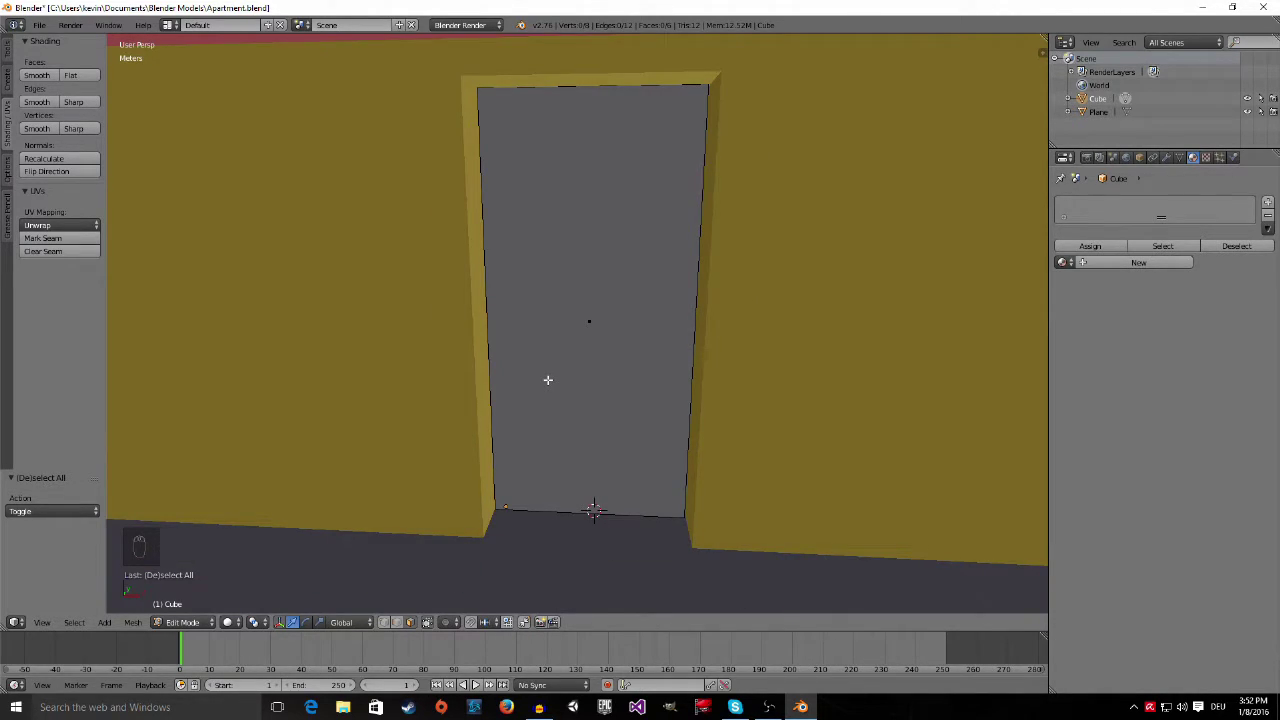
{"action": "key", "text": "shift+a"}
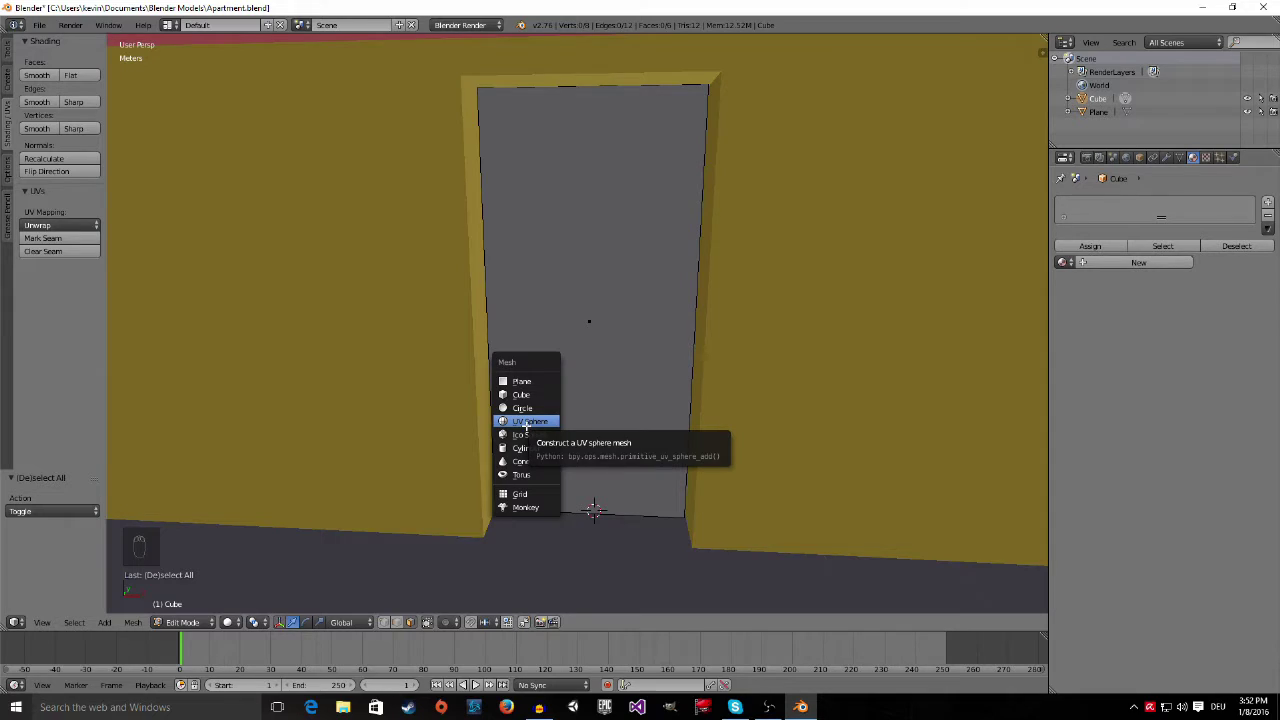
{"action": "left_click", "coordinate": [527, 422]}
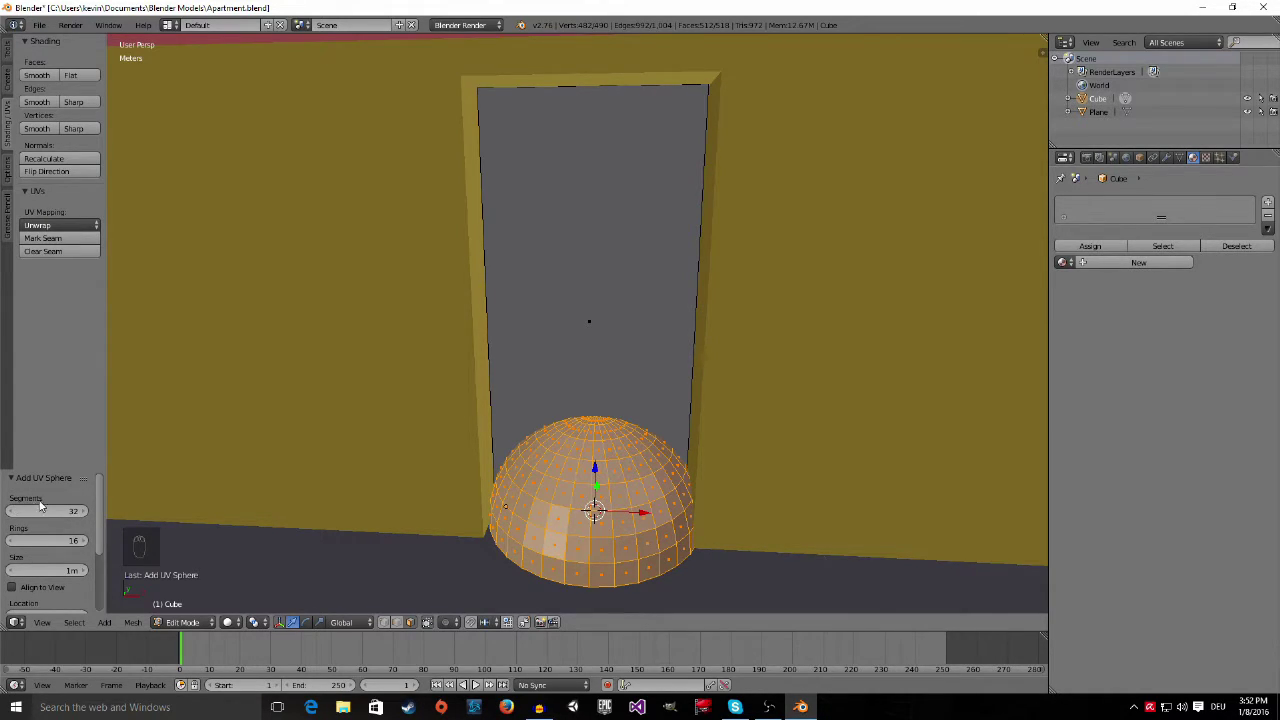
Set the new UV sphere to 16 segments and 8 rings
{"action": "left_click", "coordinate": [63, 511]}
{"action": "type", "text": "16"}
{"action": "key", "text": "Return"}
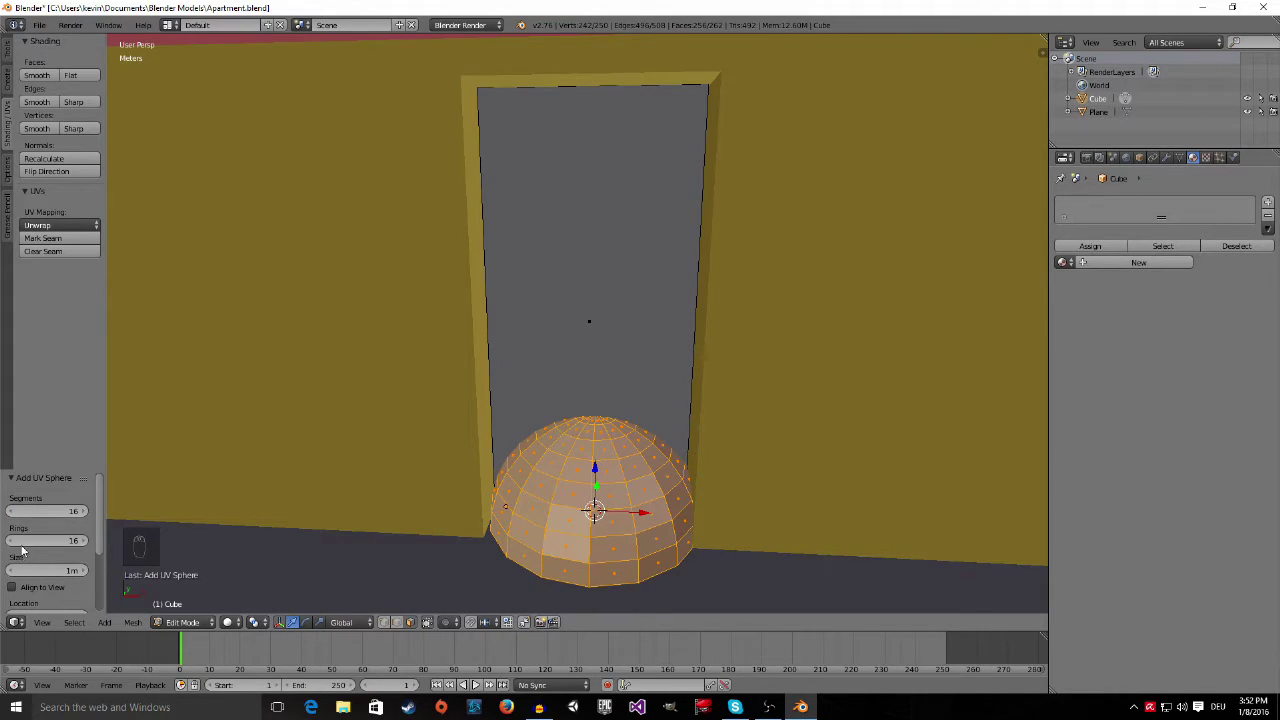
{"action": "left_click", "coordinate": [64, 541]}
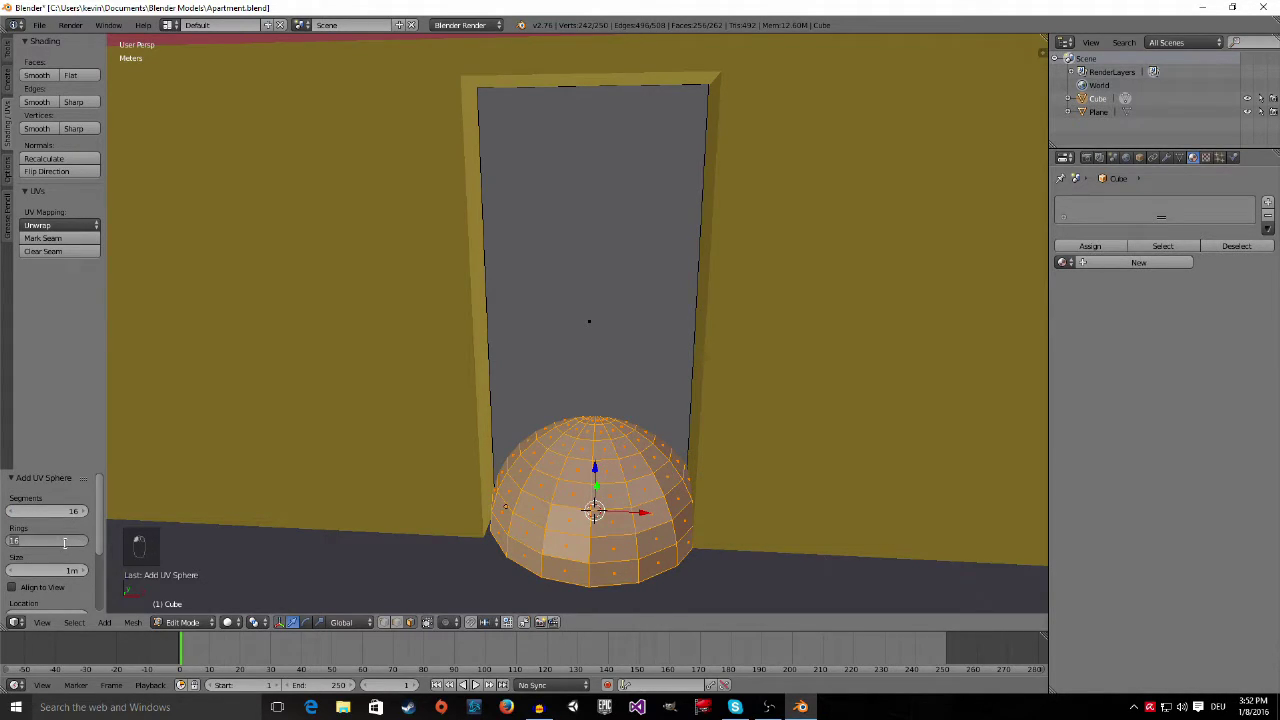
{"action": "type", "text": "8"}
{"action": "key", "text": "Return"}
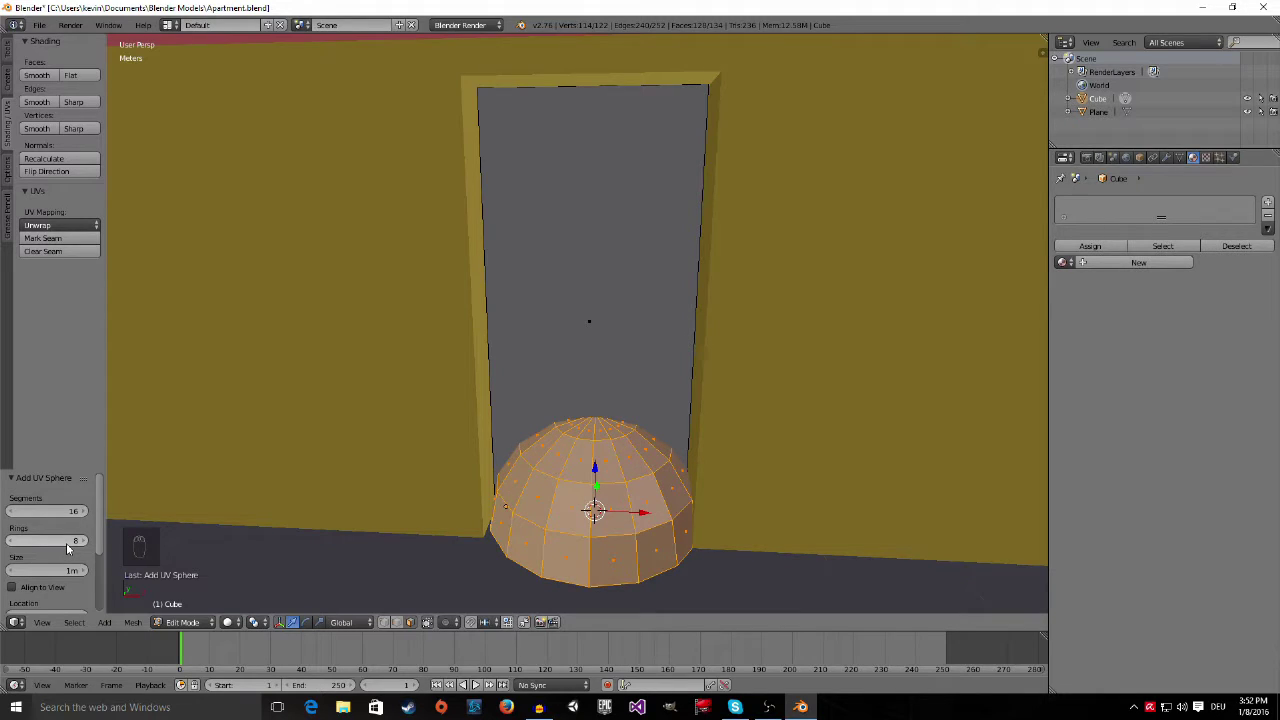
Scale the sphere to about 0.11 as a doorknob and raise it about 1.87 m along Z
{"action": "middle_click_drag", "start_coordinate": [622, 517], "coordinate": [666, 462]}
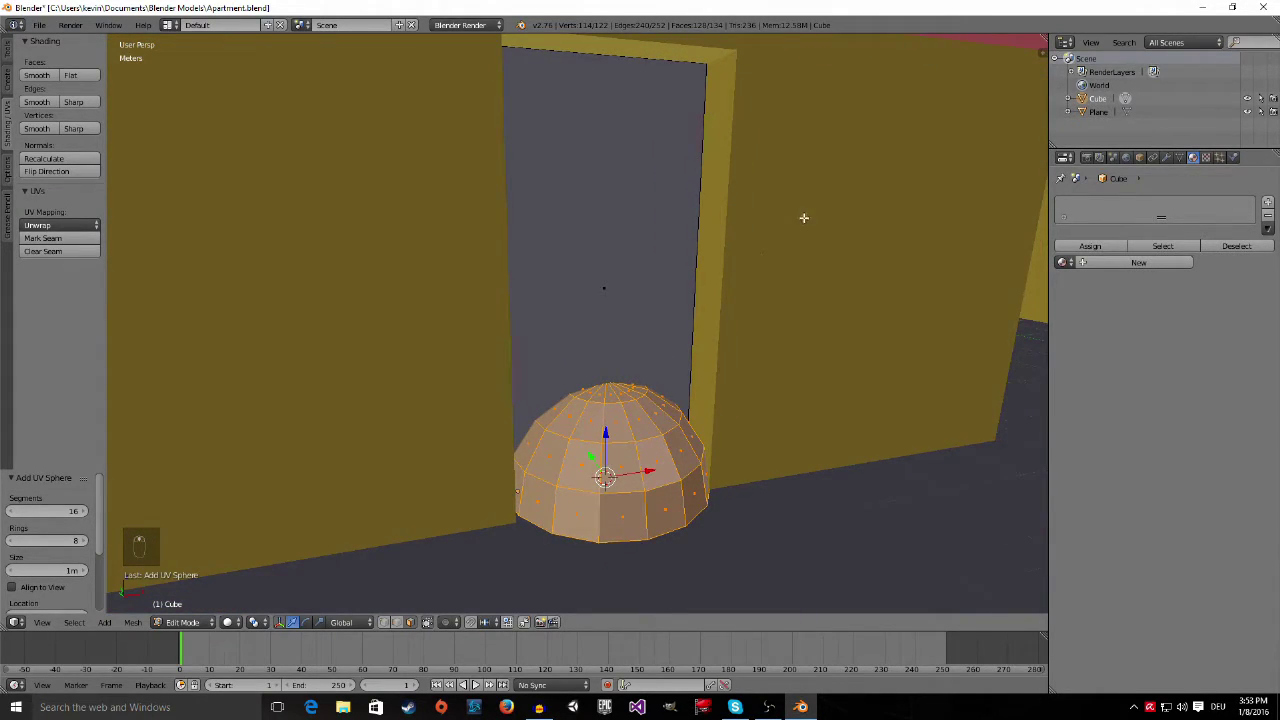
{"action": "key", "text": "s"}
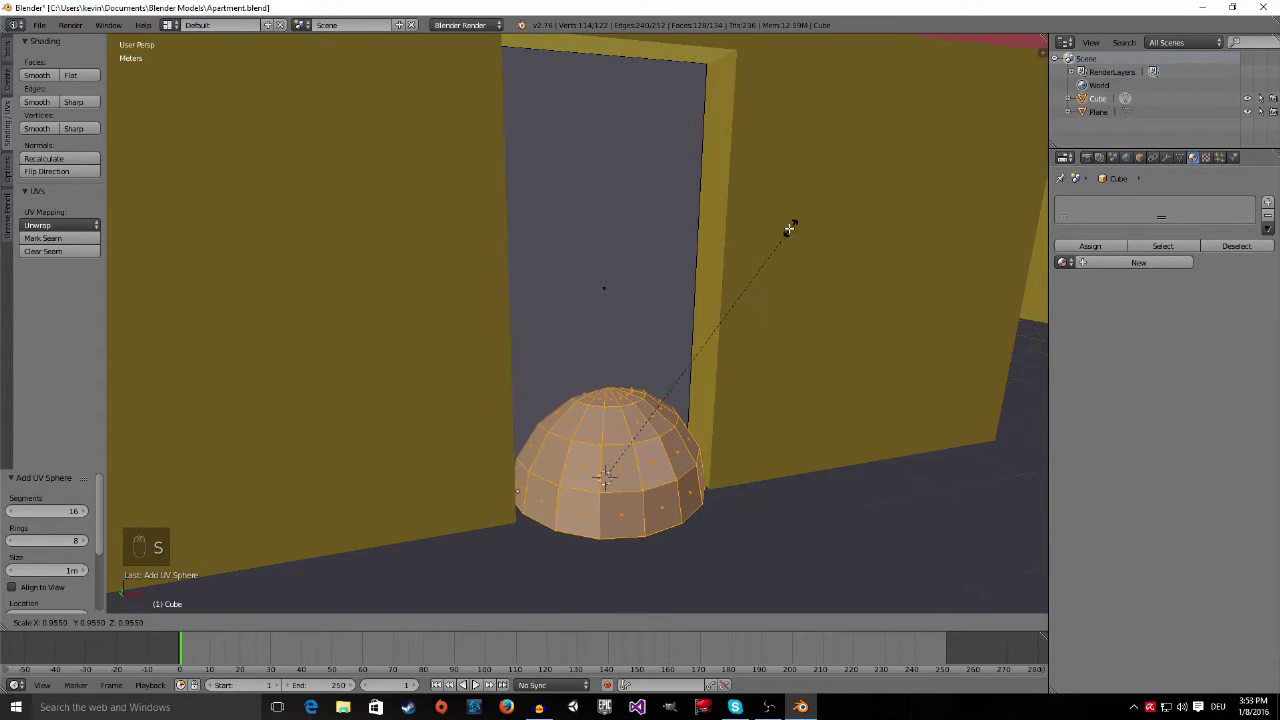
{"action": "left_click", "coordinate": [622, 445]}
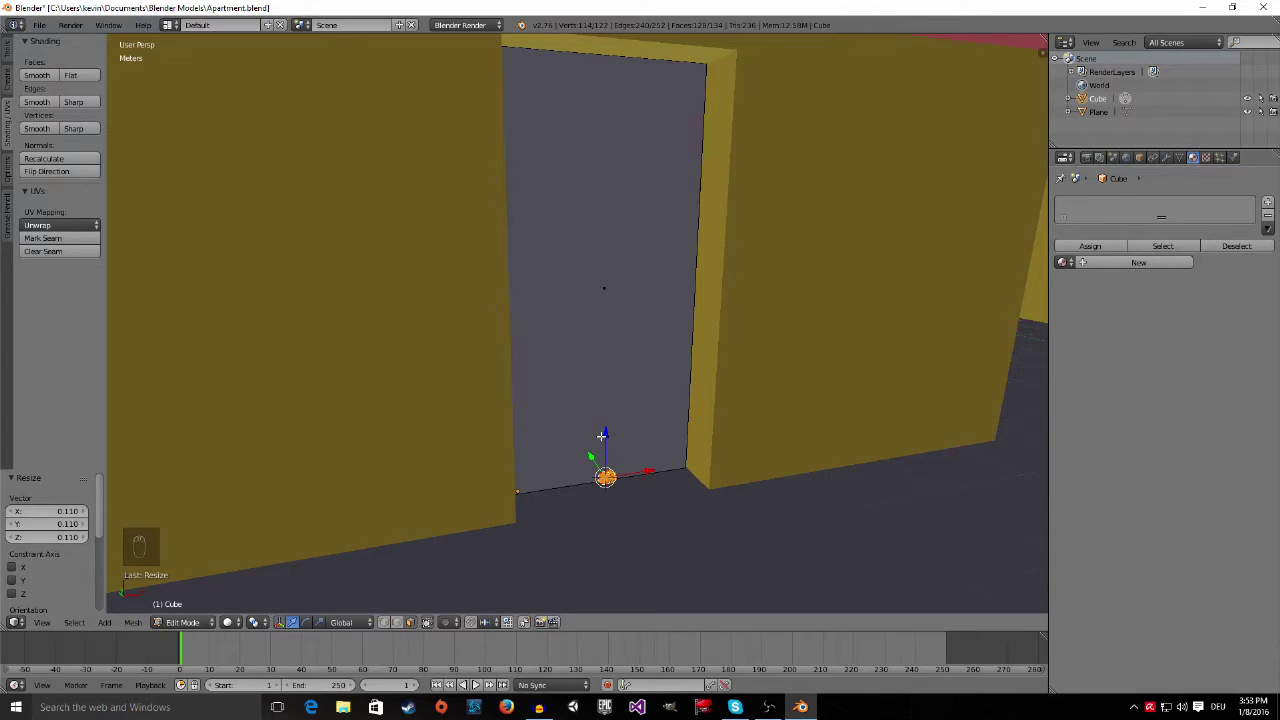
{"action": "key", "text": "g"}
{"action": "key", "text": "z"}
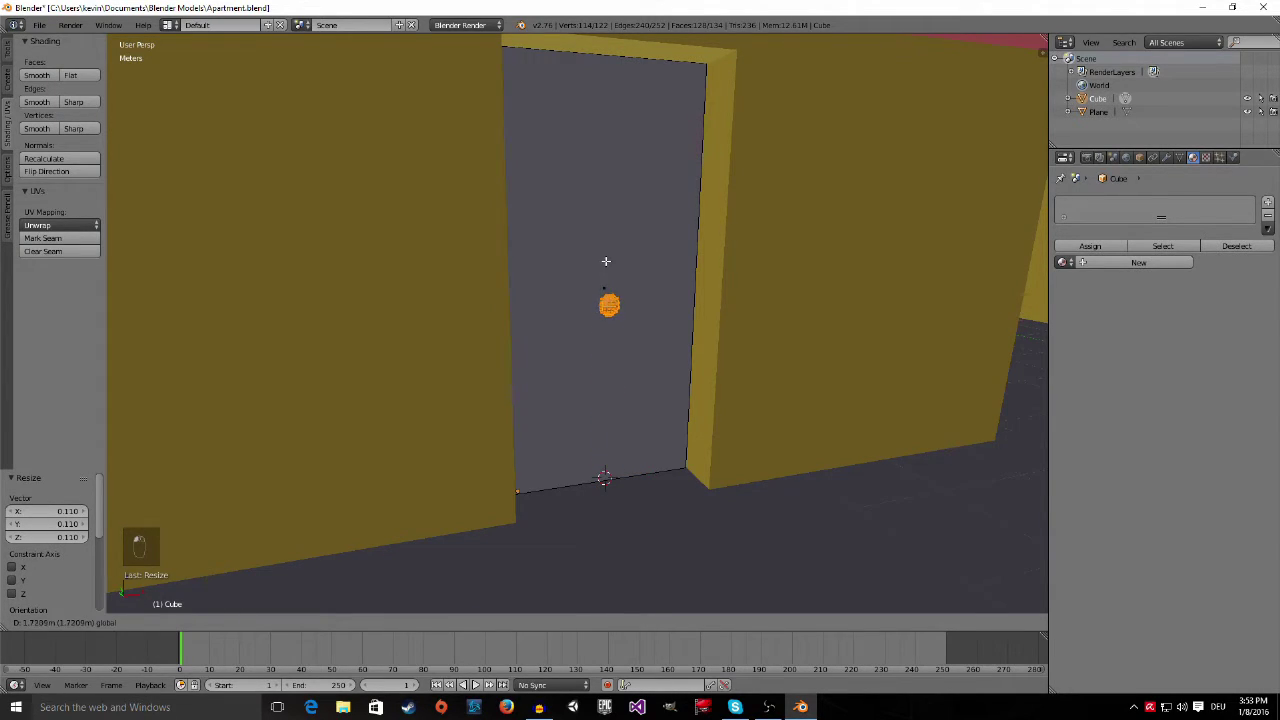
{"action": "left_click", "coordinate": [608, 245]}
Slide the knob sphere along X toward the door's free edge and lower it about 13.7 cm along Z
{"action": "middle_click_drag", "start_coordinate": [608, 245], "coordinate": [591, 273]}
{"action": "key", "text": "g"}
{"action": "key", "text": "x"}
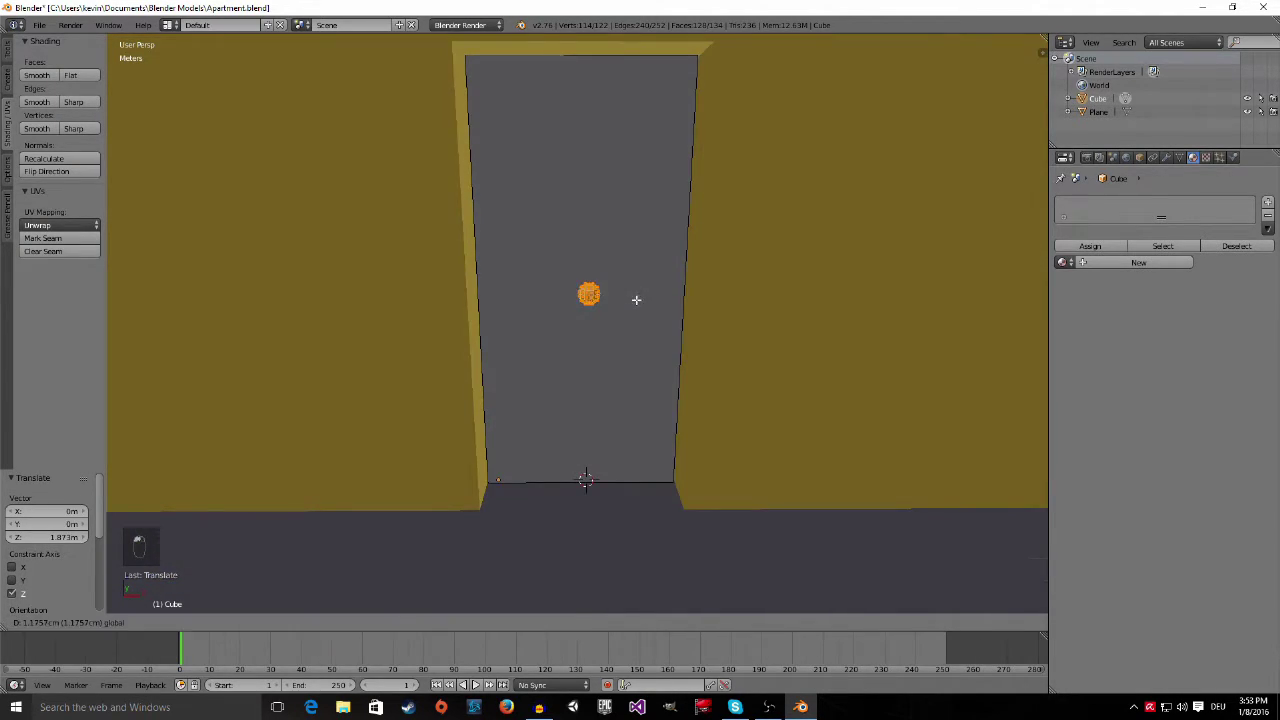
{"action": "left_click", "coordinate": [690, 298]}
{"action": "key", "text": "g"}
{"action": "key", "text": "z"}
{"action": "left_click", "coordinate": [658, 264]}
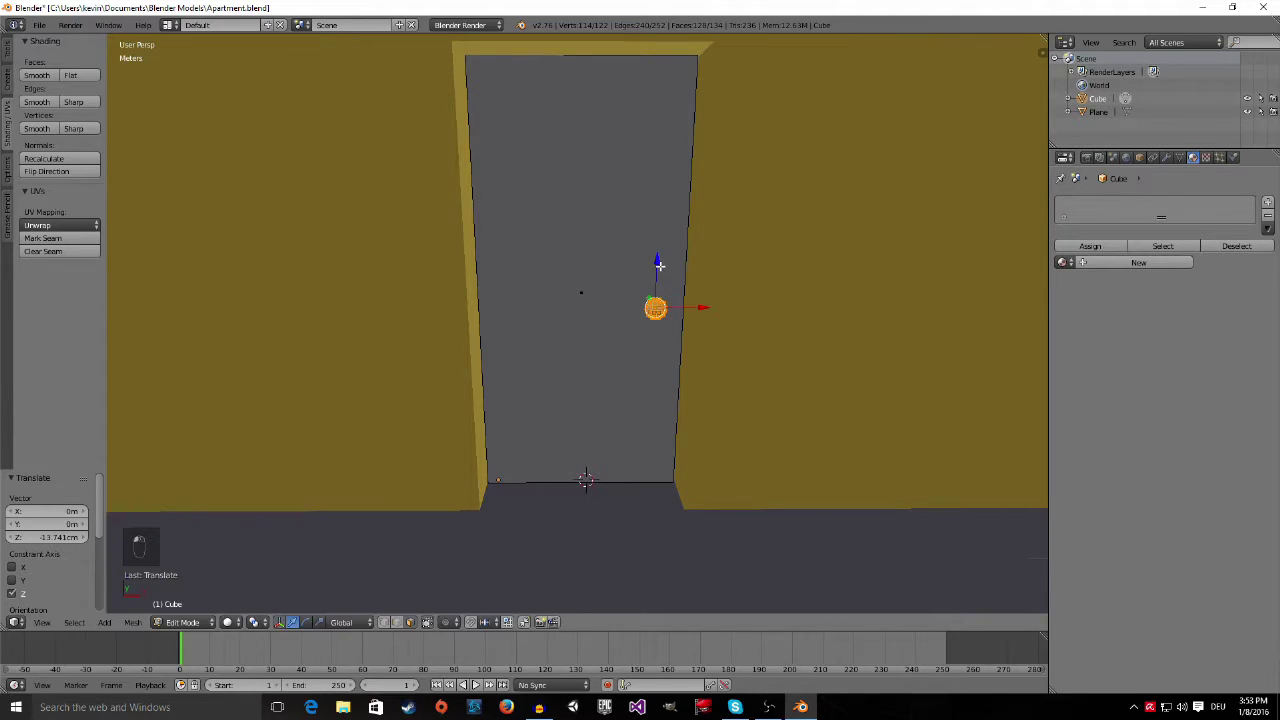
Shift the knob about 7.1 cm further along X toward the door's free edge and scale it down slightly
{"action": "key", "text": "g"}
{"action": "key", "text": "x"}
{"action": "left_click", "coordinate": [706, 312]}
{"action": "key", "text": "s"}
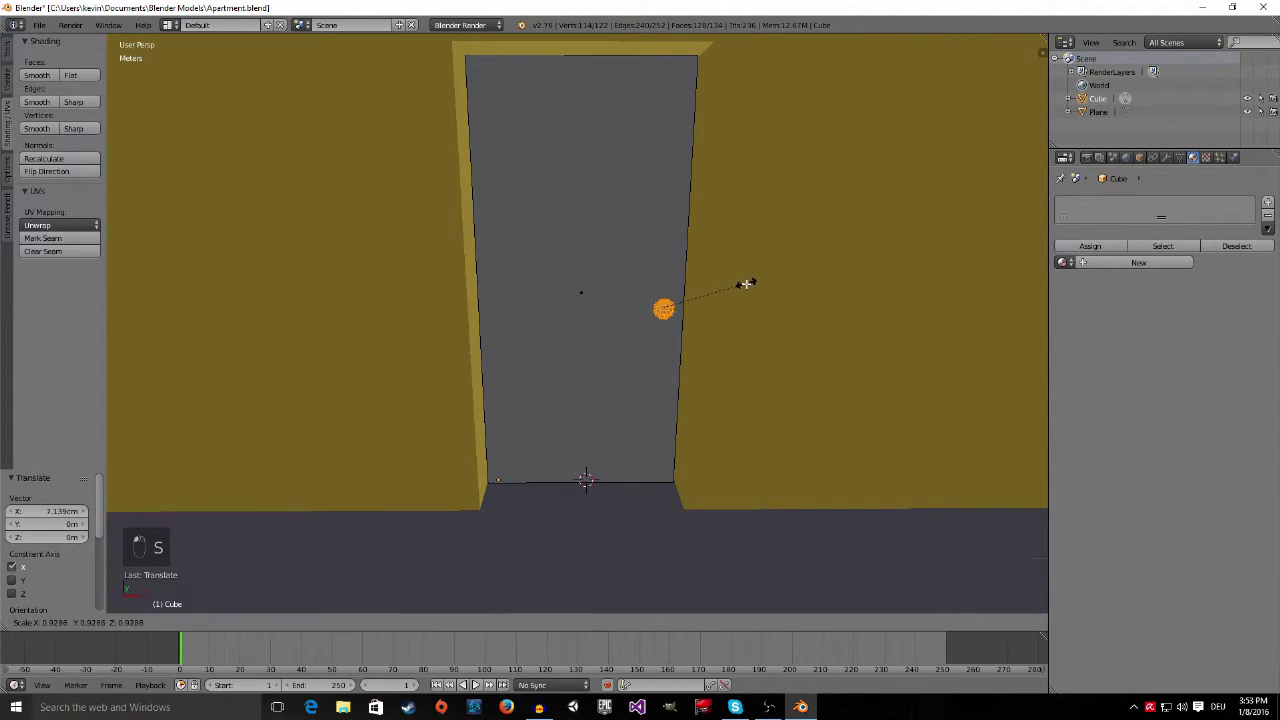
{"action": "left_click", "coordinate": [737, 286]}
{"action": "middle_click_drag", "start_coordinate": [682, 306], "coordinate": [614, 331]}
{"action": "key", "text": "Tab"}
{"action": "key", "text": "Tab"}
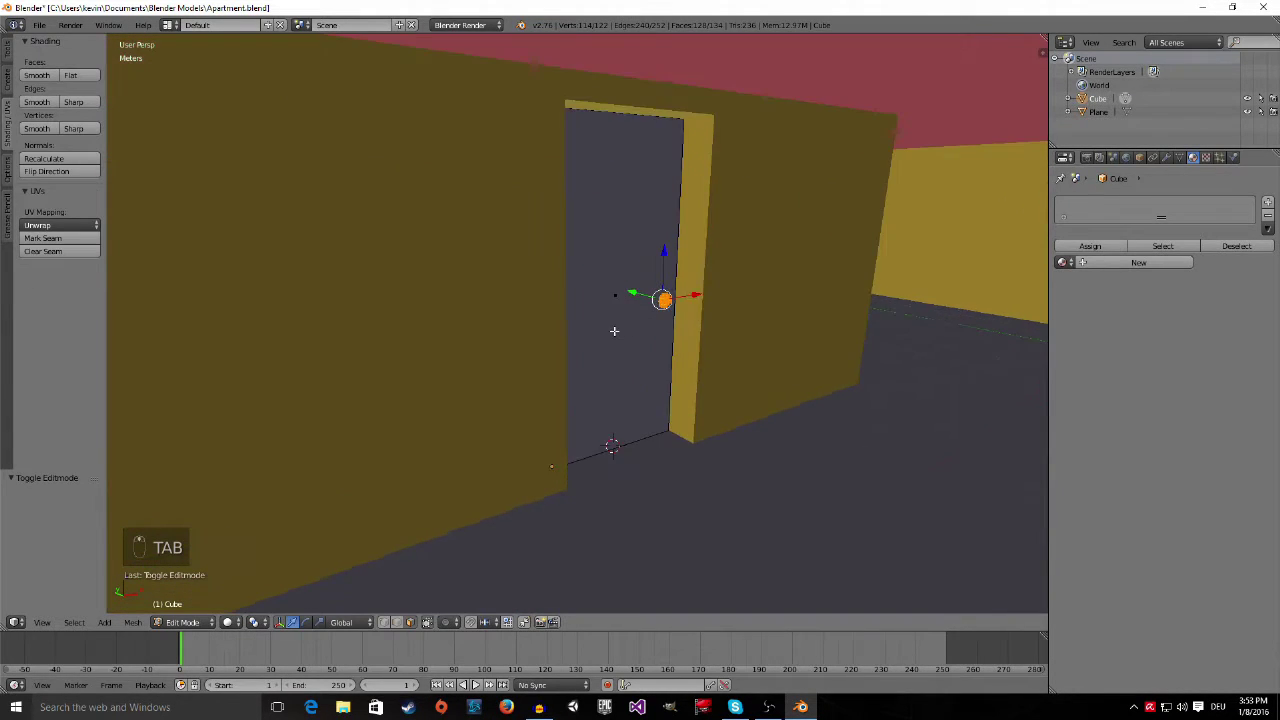
Duplicate the knob sphere, shift the copy slightly, and leave Edit Mode
{"action": "scroll", "coordinate": [614, 331], "scroll_direction": "up", "scroll_amount": 3}
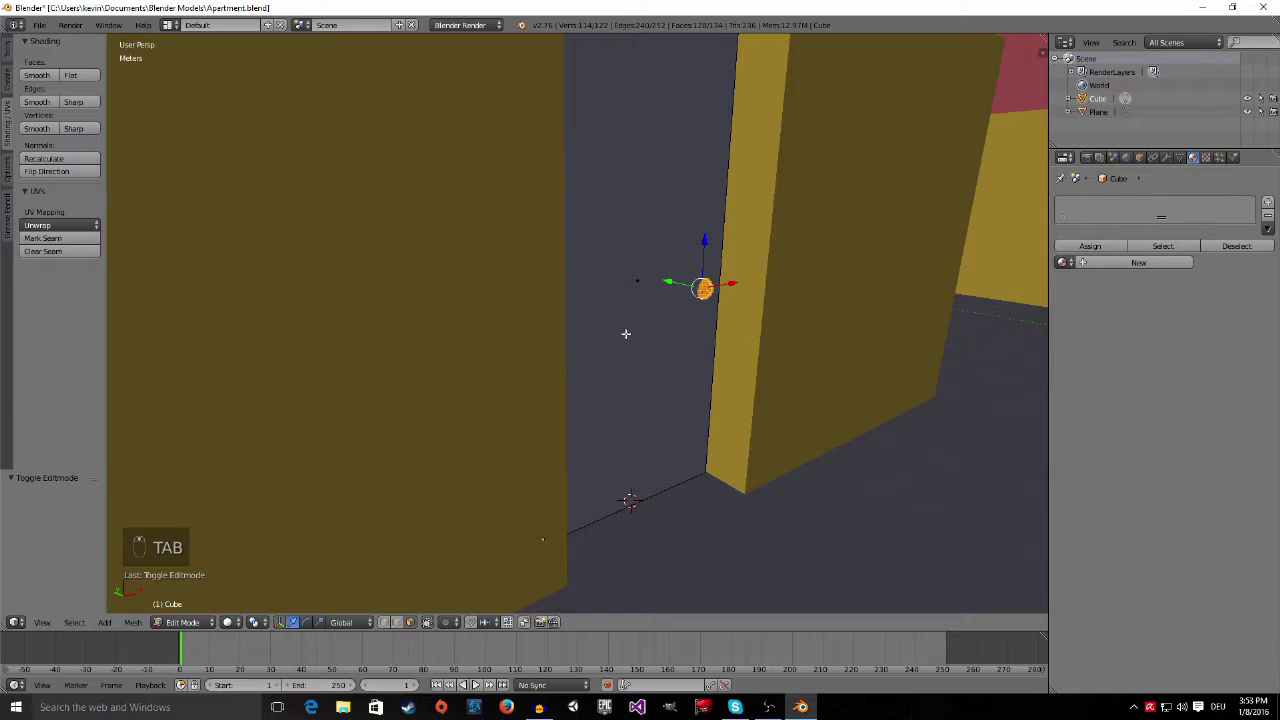
{"action": "key", "text": "shift+d"}
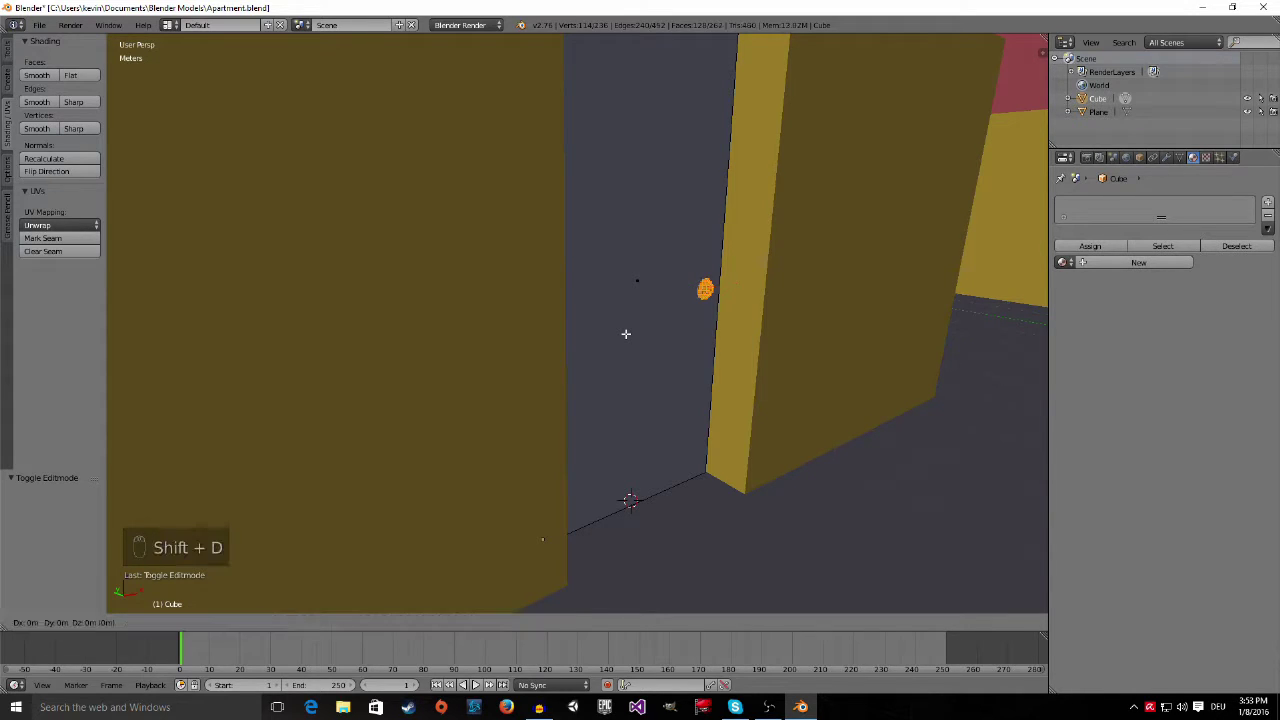
{"action": "left_click", "coordinate": [626, 334]}
{"action": "middle_click_drag", "start_coordinate": [626, 331], "coordinate": [707, 325]}
{"action": "mouse_move", "coordinate": [568, 253]}
{"action": "left_mouse_down"}
{"action": "mouse_move", "coordinate": [545, 260]}
{"action": "mouse_move", "coordinate": [570, 265]}
{"action": "left_mouse_up"}
{"action": "middle_click_drag", "start_coordinate": [570, 265], "coordinate": [676, 280]}
{"action": "key", "text": "Tab"}
Apply smooth shading to the door object with its knobs
{"action": "scroll", "coordinate": [619, 358], "scroll_direction": "down", "scroll_amount": 3}
{"action": "scroll", "coordinate": [621, 337], "scroll_direction": "up", "scroll_amount": 5}
{"action": "scroll", "coordinate": [738, 261], "scroll_direction": "up", "scroll_amount": 2}
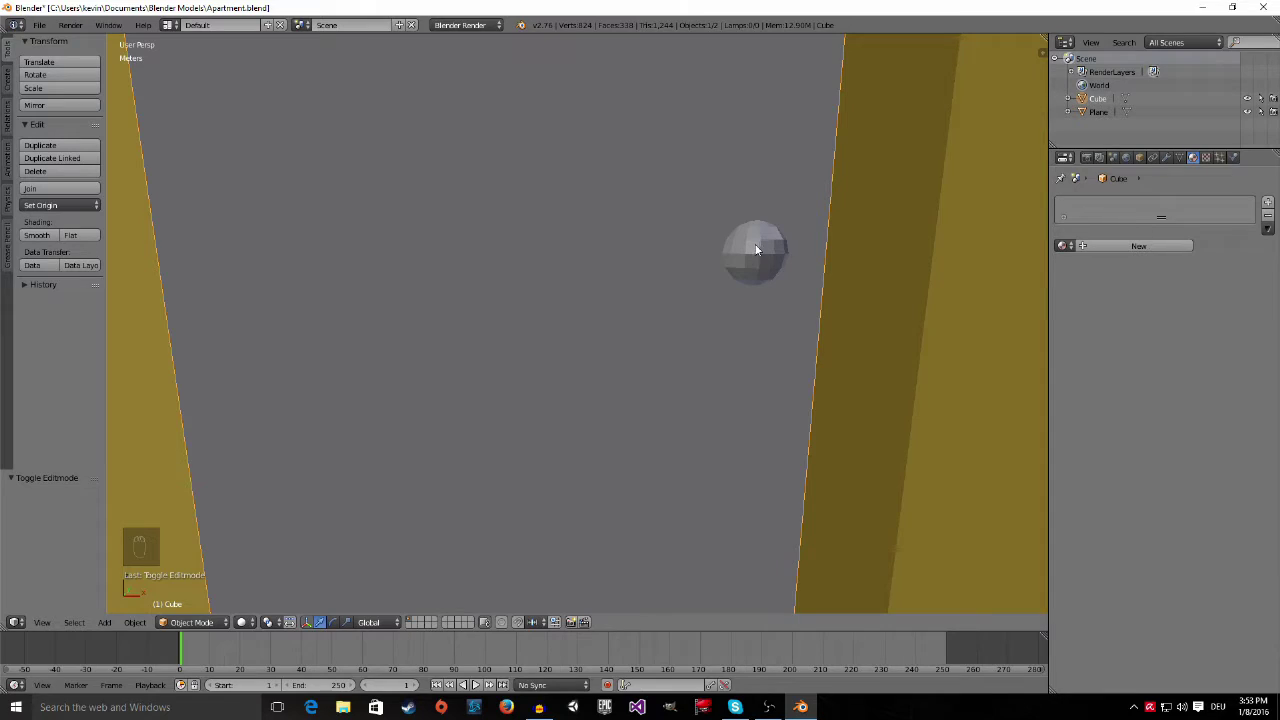
{"action": "left_click", "coordinate": [40, 238]}
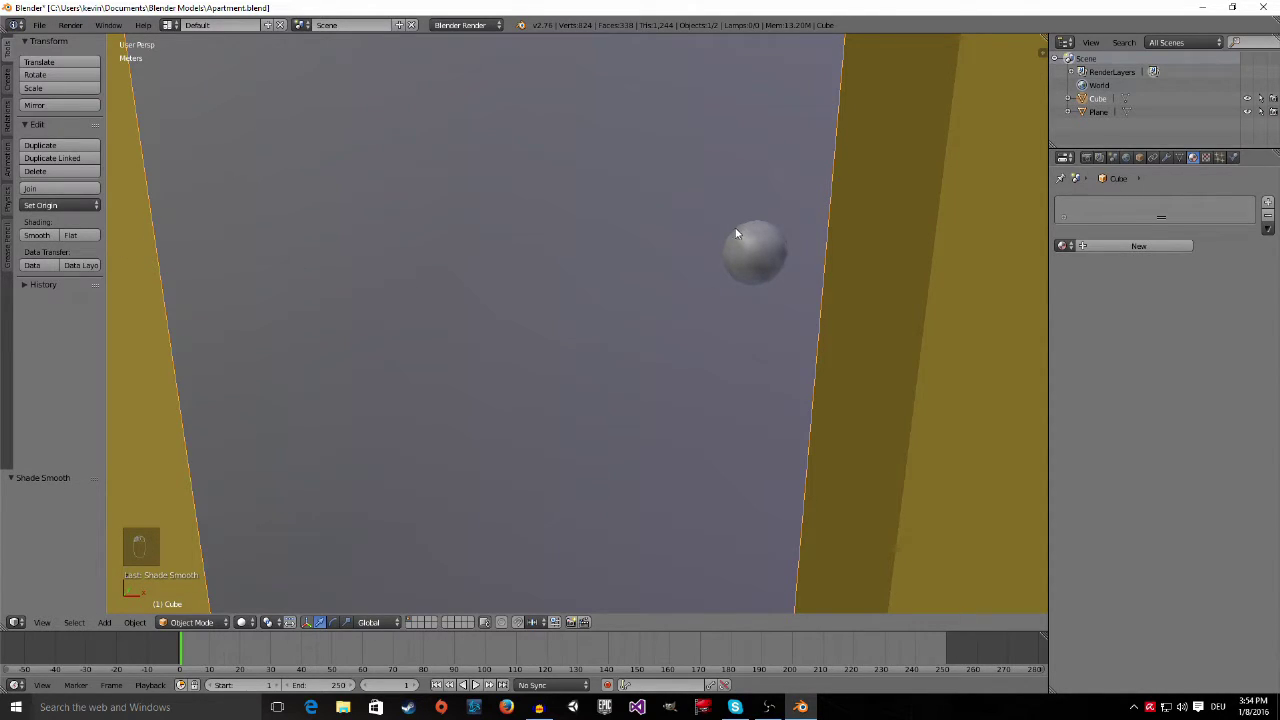
{"action": "scroll", "coordinate": [761, 236], "scroll_direction": "down", "scroll_amount": 5}
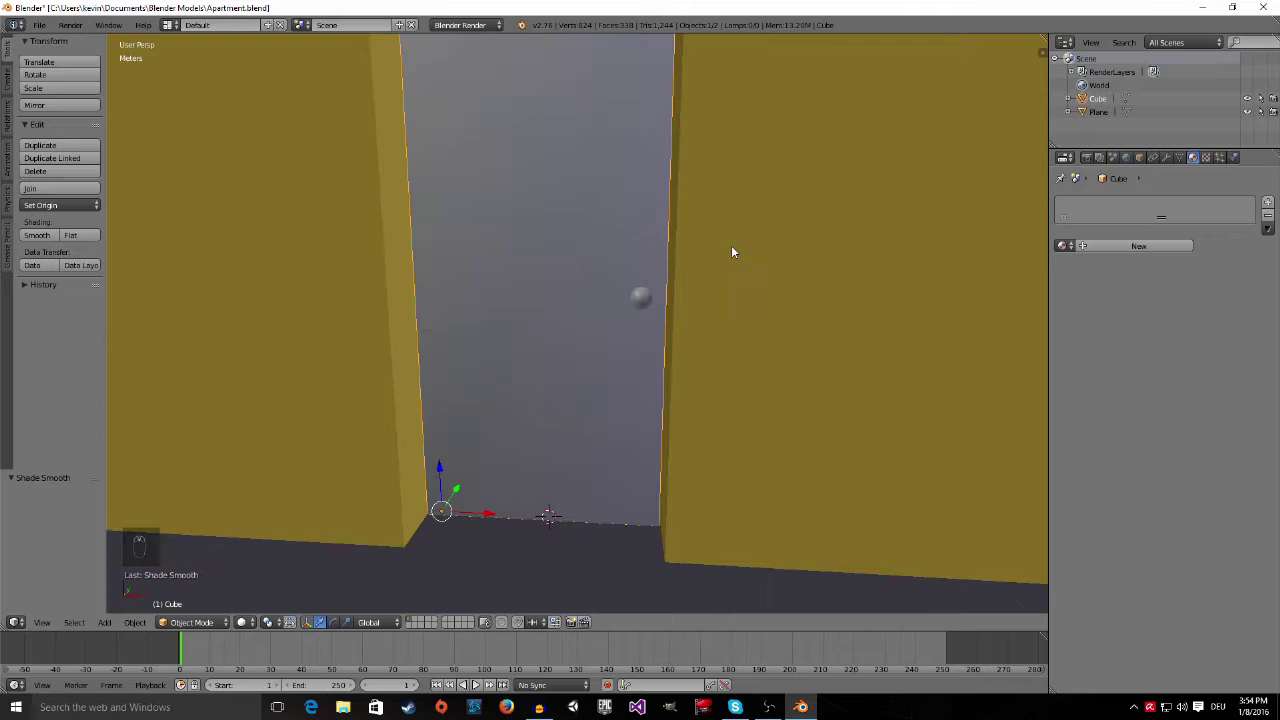
{"action": "middle_click_drag", "start_coordinate": [600, 341], "coordinate": [628, 343]}
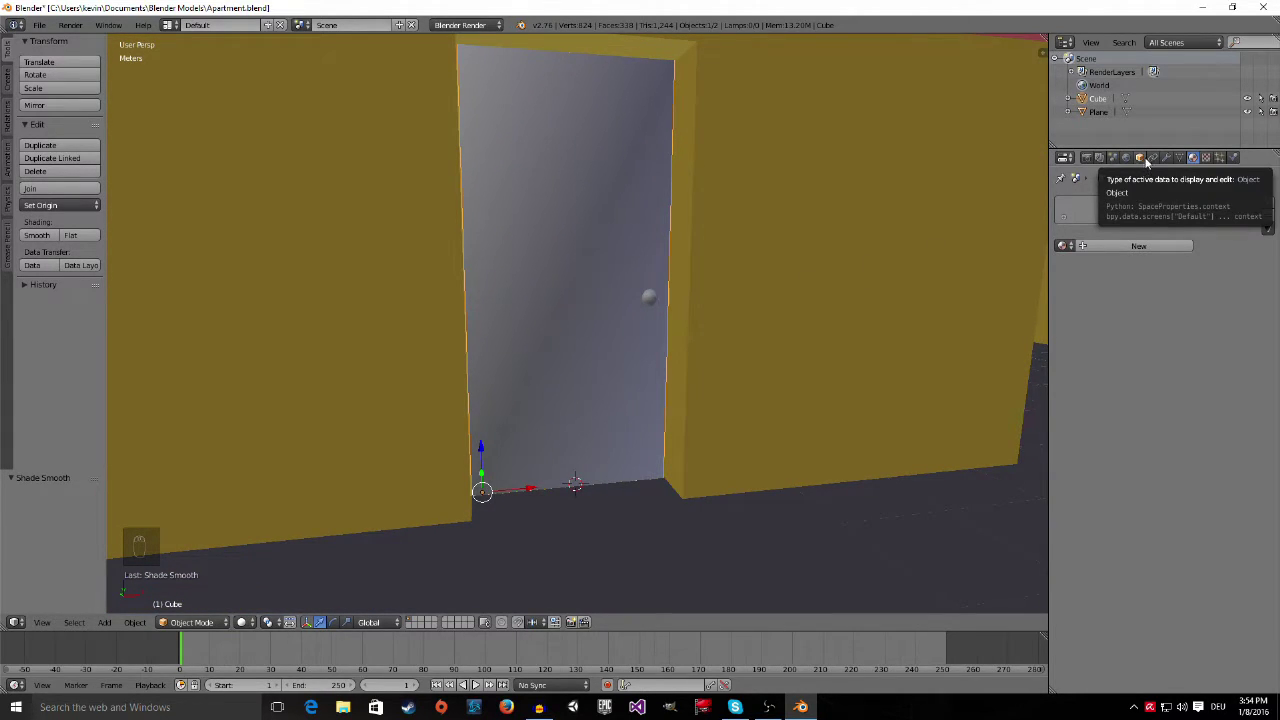
Add an Edge Split modifier to the door and inspect the shading of the slab and knob
{"action": "left_click", "coordinate": [1167, 158]}
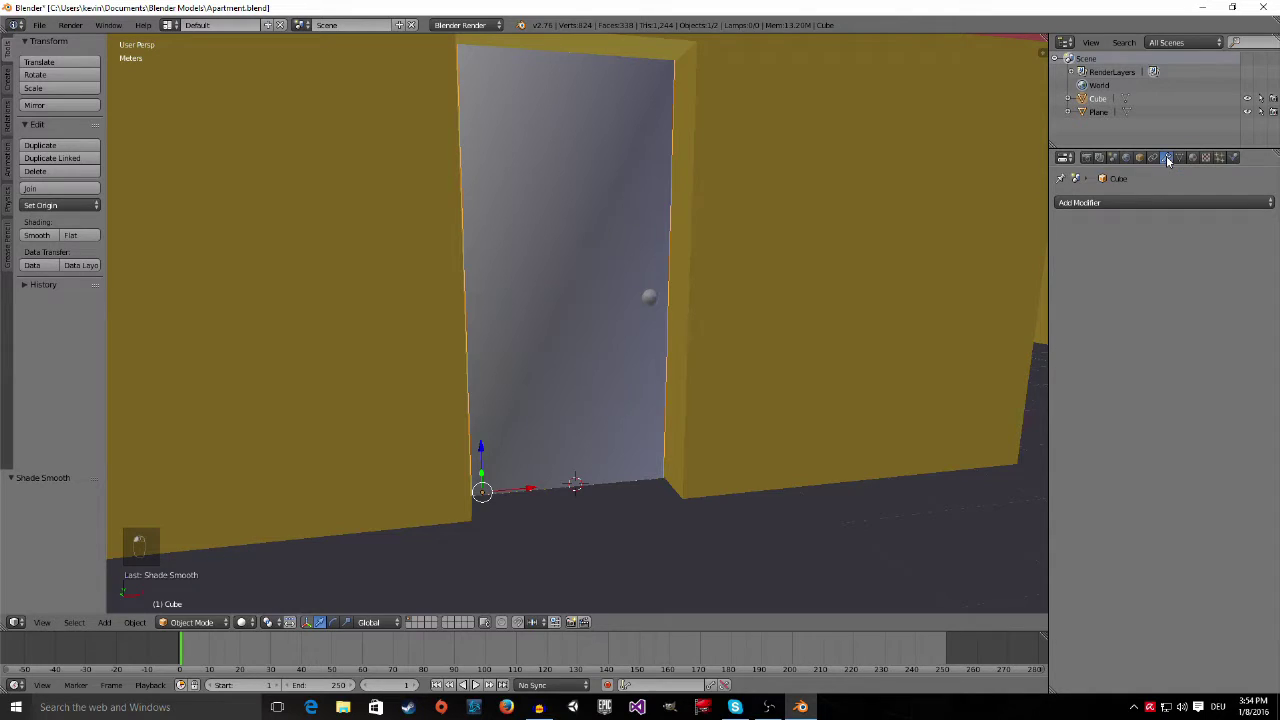
{"action": "left_click", "coordinate": [1122, 205]}
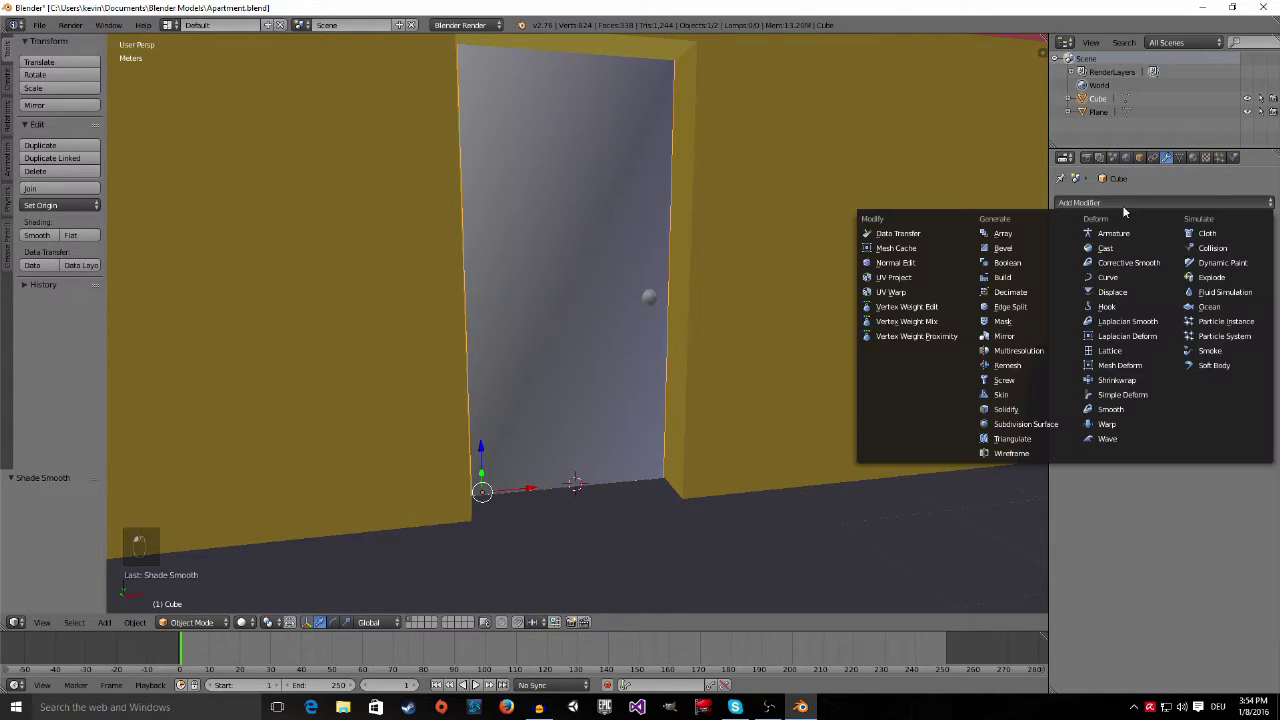
{"action": "left_click", "coordinate": [1020, 310]}
{"action": "middle_click_drag", "start_coordinate": [736, 312], "coordinate": [641, 311]}
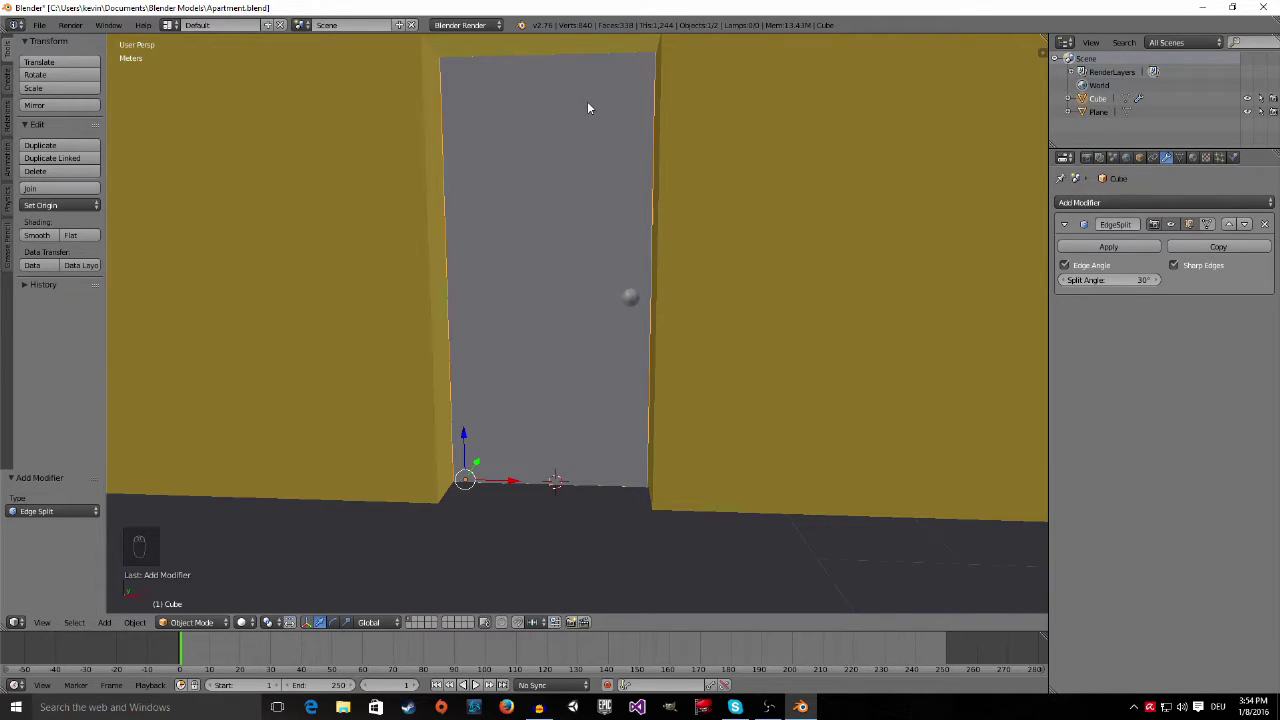
{"action": "scroll", "coordinate": [642, 242], "scroll_direction": "up", "scroll_amount": 6}
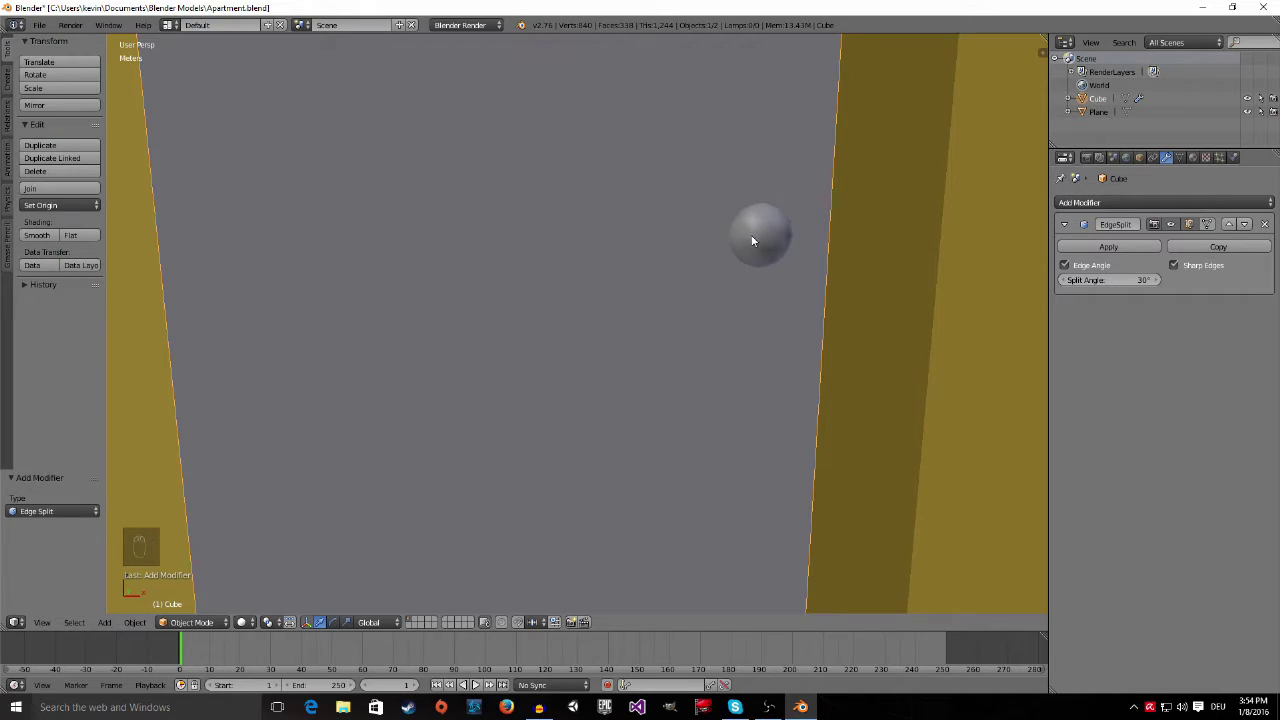
{"action": "scroll", "coordinate": [760, 240], "scroll_direction": "down", "scroll_amount": 5}
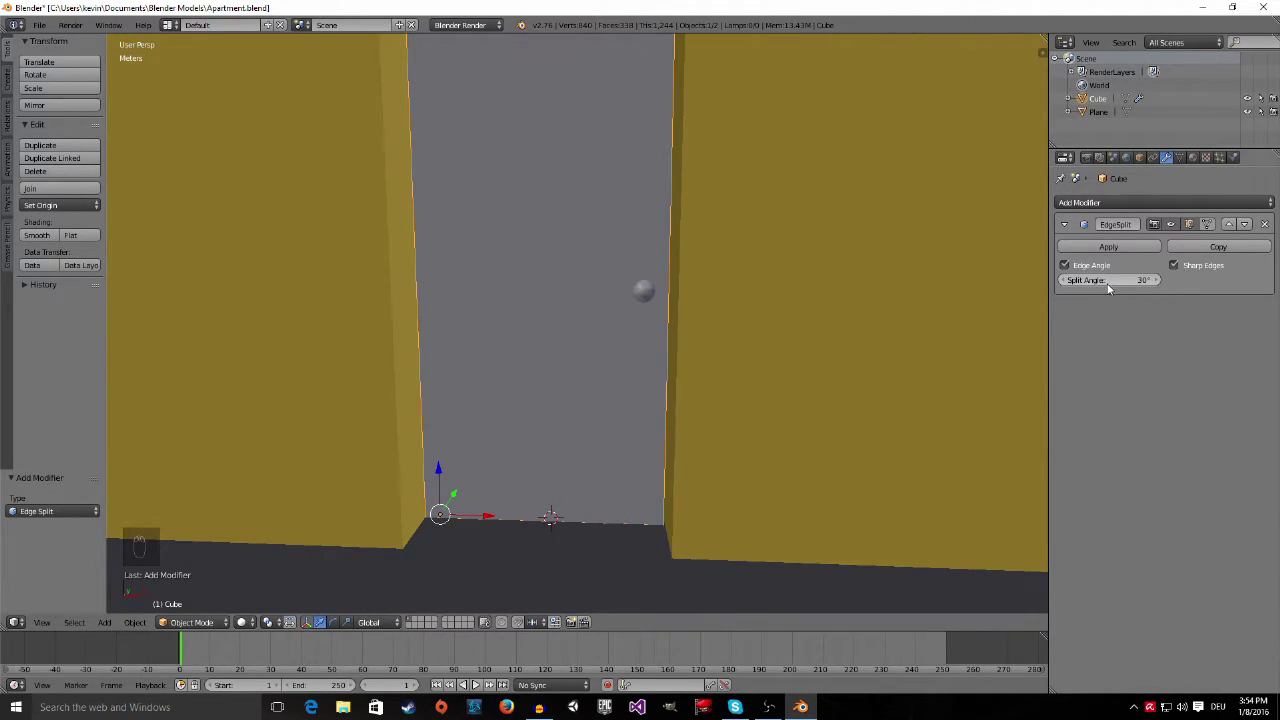
Try Edge Split angles between about 18.9° and 108.2° to compare the shading of the knob and slab
{"action": "left_click", "coordinate": [1137, 282]}
{"action": "left_click_drag", "start_coordinate": [1137, 280], "coordinate": [1110, 280]}
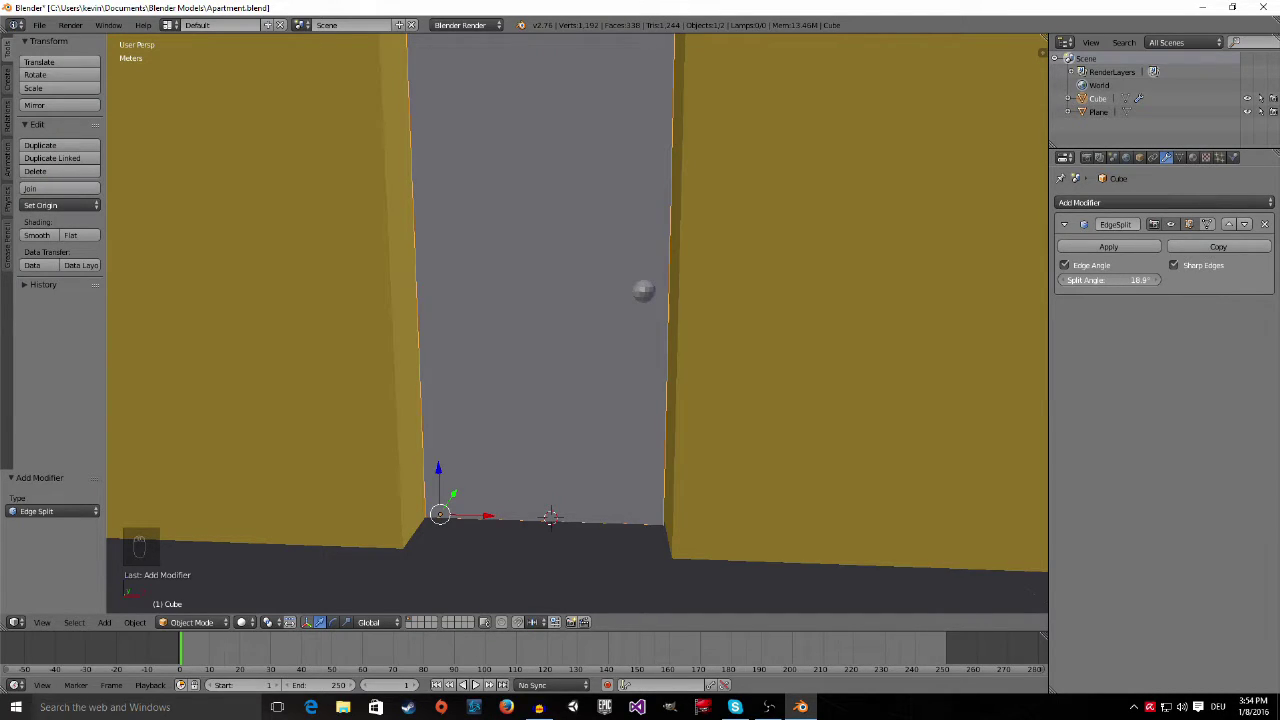
{"action": "left_click_drag", "start_coordinate": [1110, 280], "coordinate": [1165, 280]}
{"action": "scroll", "coordinate": [464, 139], "scroll_direction": "down", "scroll_amount": 2}
{"action": "scroll", "coordinate": [512, 197], "scroll_direction": "up", "scroll_amount": 4}
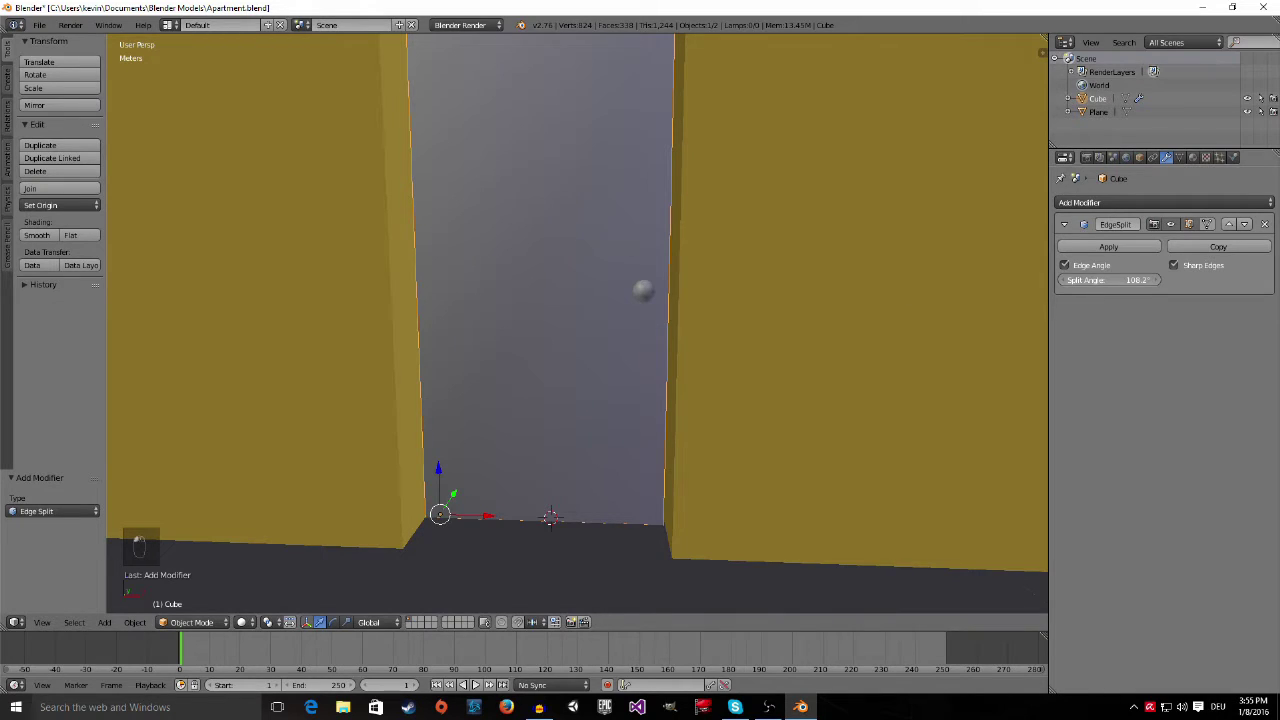
{"action": "left_click_drag", "start_coordinate": [1137, 280], "coordinate": [1119, 280]}
Set the Edge Split modifier's split angle to 30°
{"action": "left_click", "coordinate": [1136, 276]}
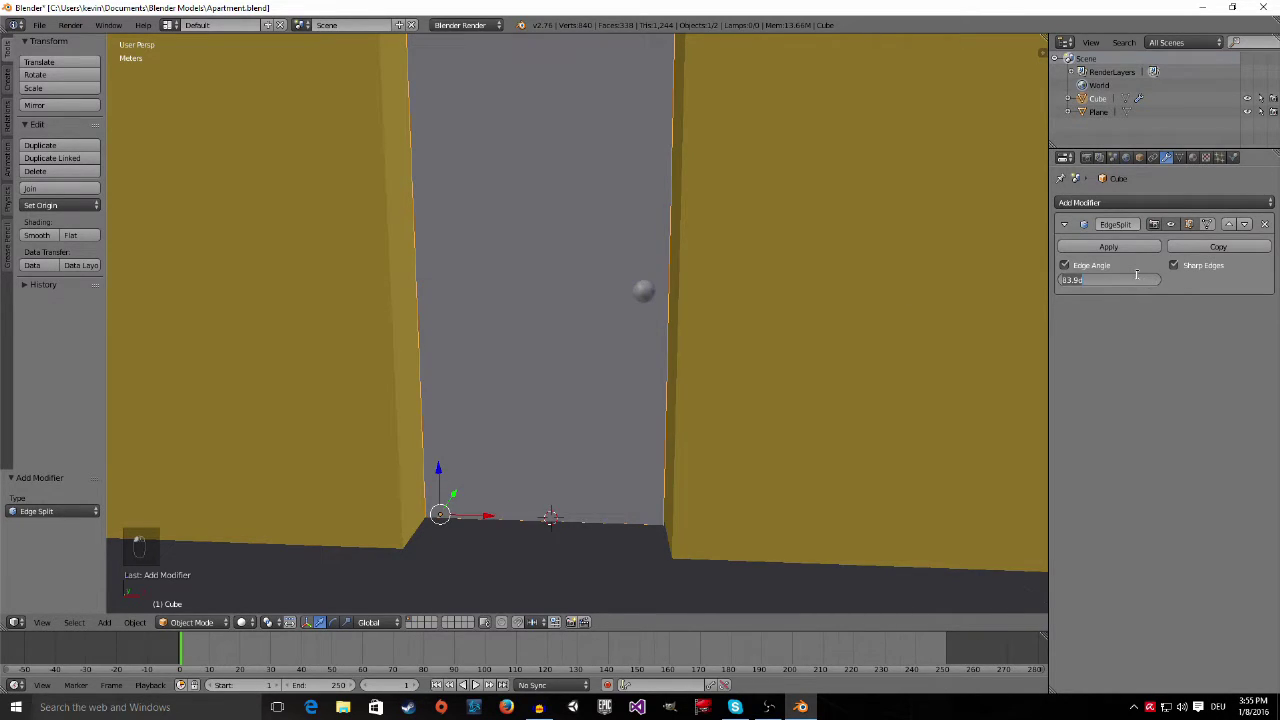
{"action": "type", "text": "30"}
{"action": "key", "text": "Return"}
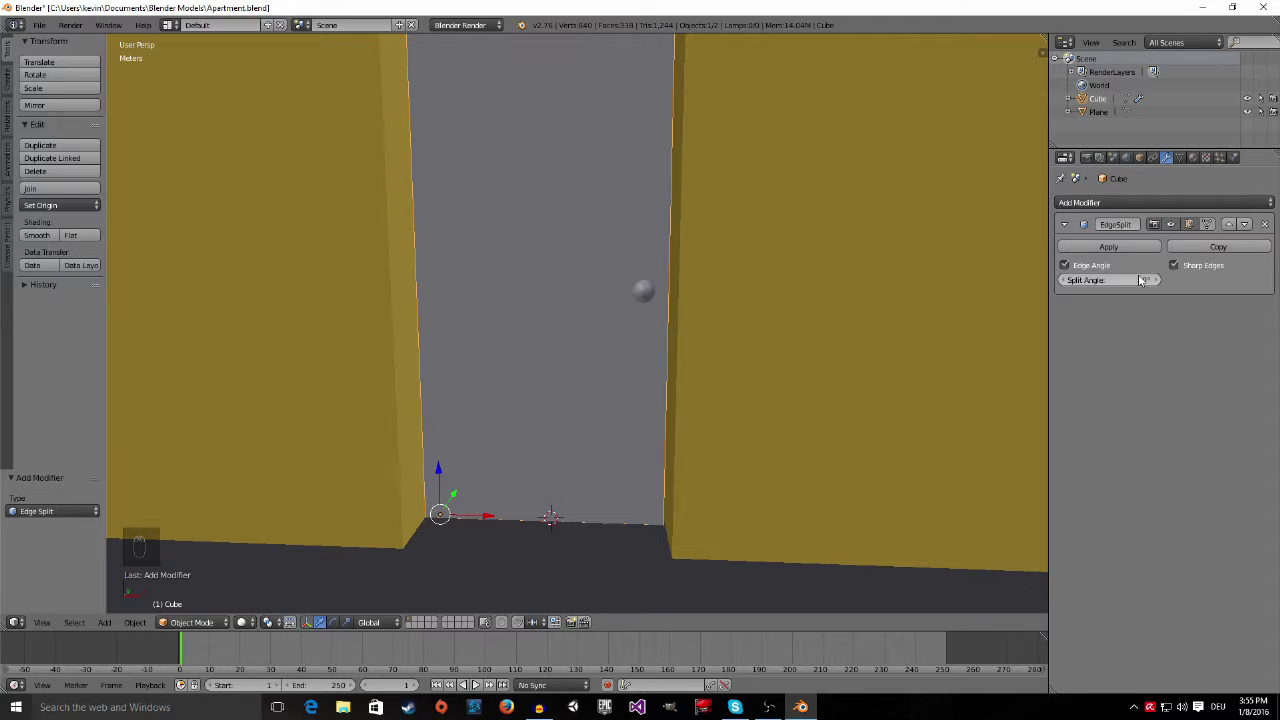
Check and fine-tune the door mesh's fit against the doorway in Edit Mode, then return to Object Mode
{"action": "middle_click_drag", "start_coordinate": [300, 263], "coordinate": [437, 341]}
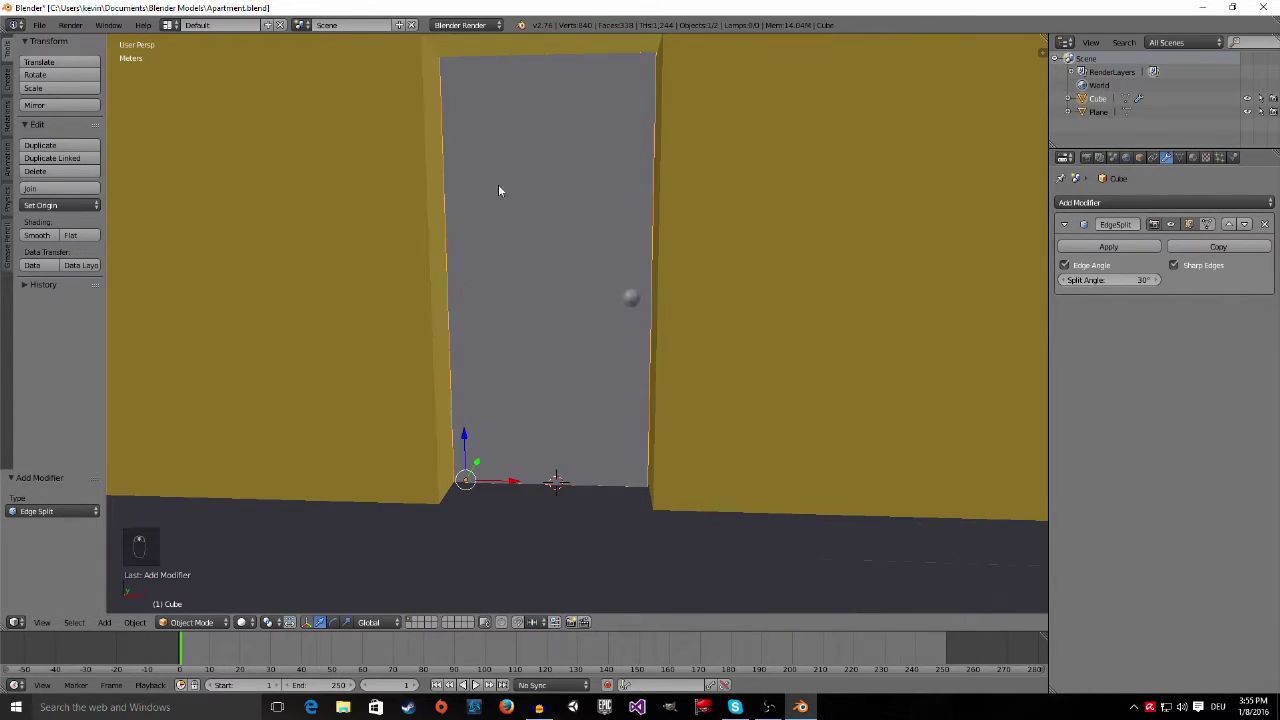
{"action": "key", "text": "Tab"}
{"action": "middle_click_drag", "start_coordinate": [514, 109], "coordinate": [566, 527], "text": "shift"}
{"action": "scroll", "coordinate": [450, 628], "scroll_direction": "up", "scroll_amount": 1}
{"action": "right_click", "coordinate": [566, 527]}
{"action": "left_click", "coordinate": [566, 527]}
{"action": "left_click_drag", "start_coordinate": [551, 285], "coordinate": [552, 286]}
{"action": "middle_click_drag", "start_coordinate": [600, 380], "coordinate": [642, 548]}
{"action": "left_click_drag", "start_coordinate": [587, 543], "coordinate": [587, 543]}
{"action": "middle_click_drag", "start_coordinate": [587, 543], "coordinate": [575, 500]}
{"action": "key", "text": "Tab"}
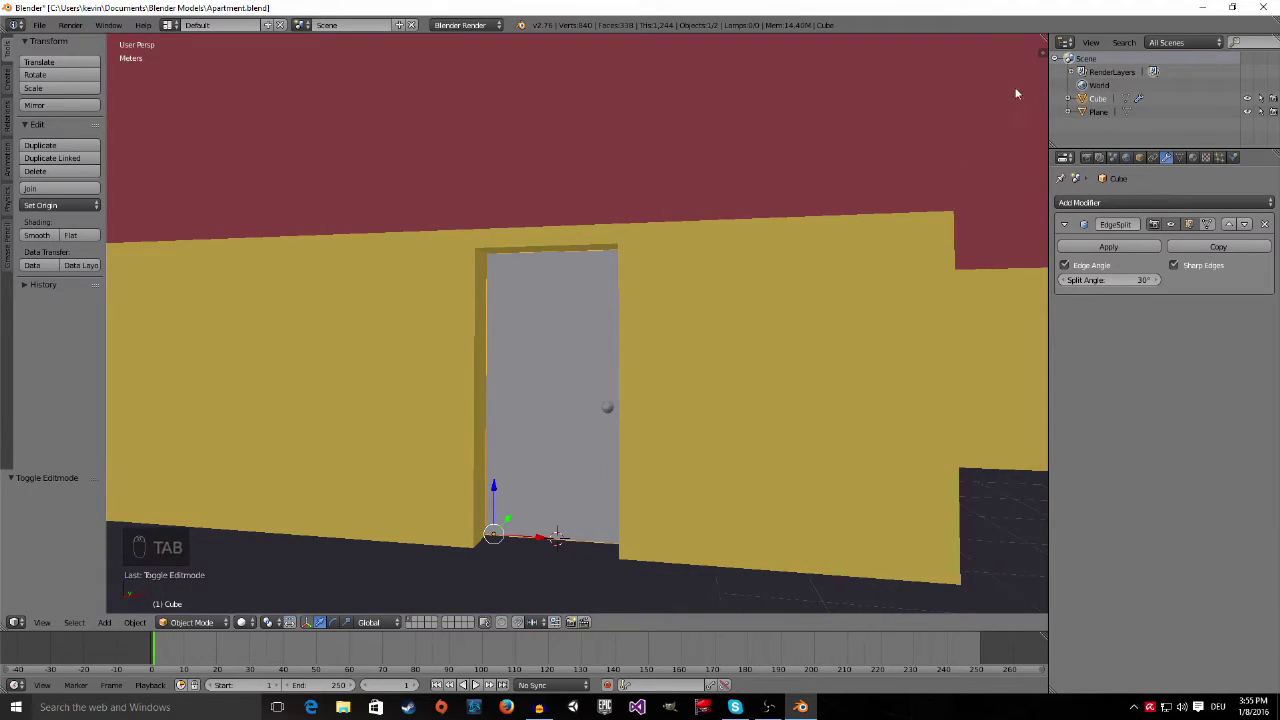
Check the door's transform values and apply its rotation and scale
{"action": "left_click", "coordinate": [1043, 47]}
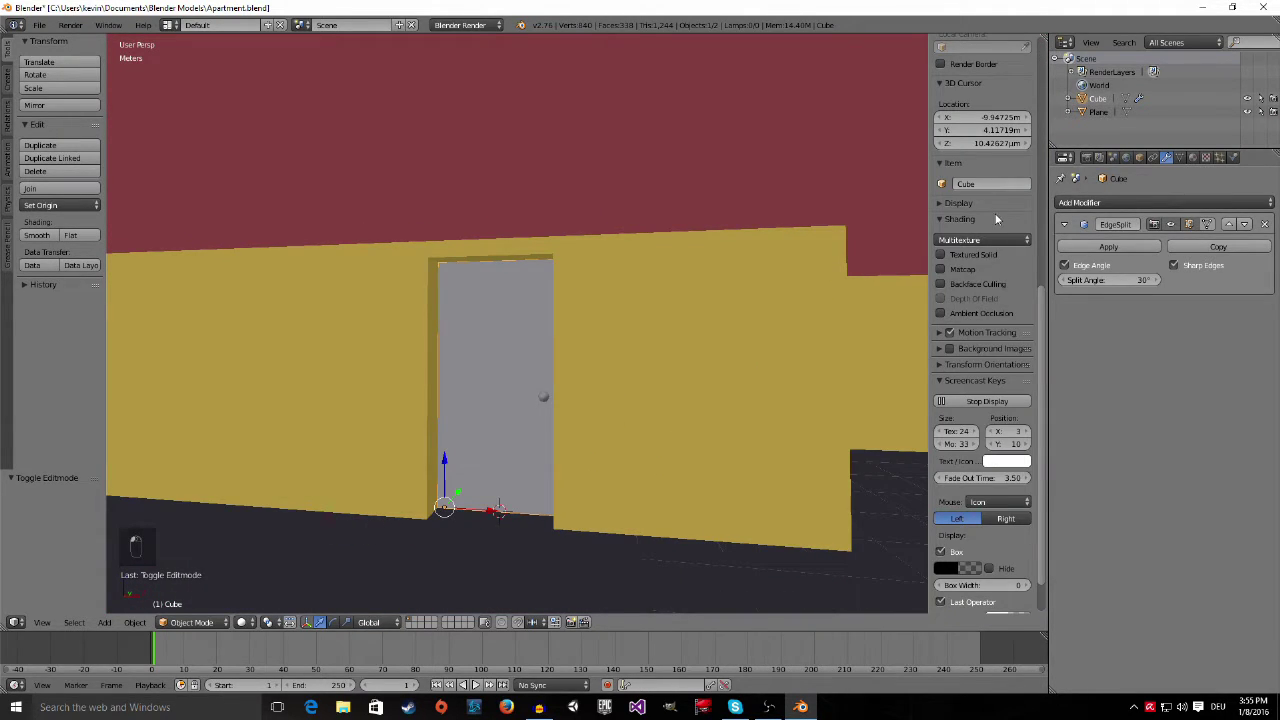
{"action": "scroll", "coordinate": [996, 219], "scroll_direction": "up", "scroll_amount": 10}
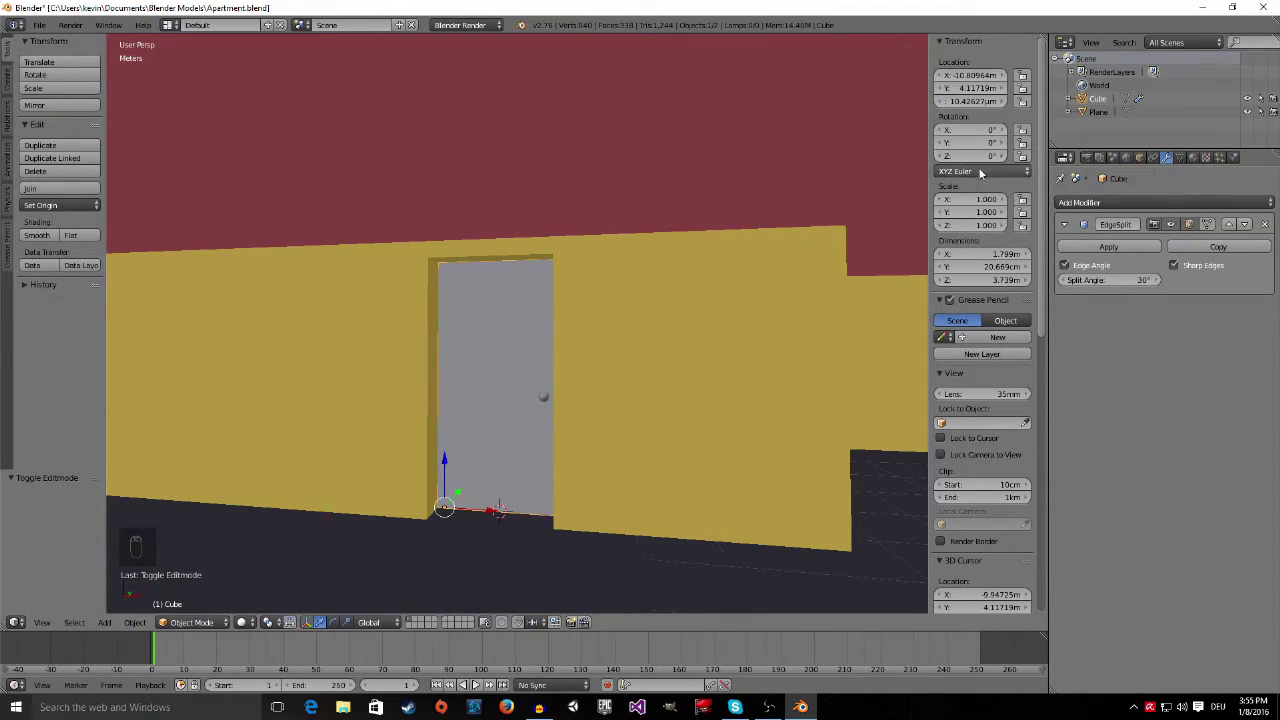
{"action": "middle_click_drag", "start_coordinate": [667, 266], "coordinate": [676, 280]}
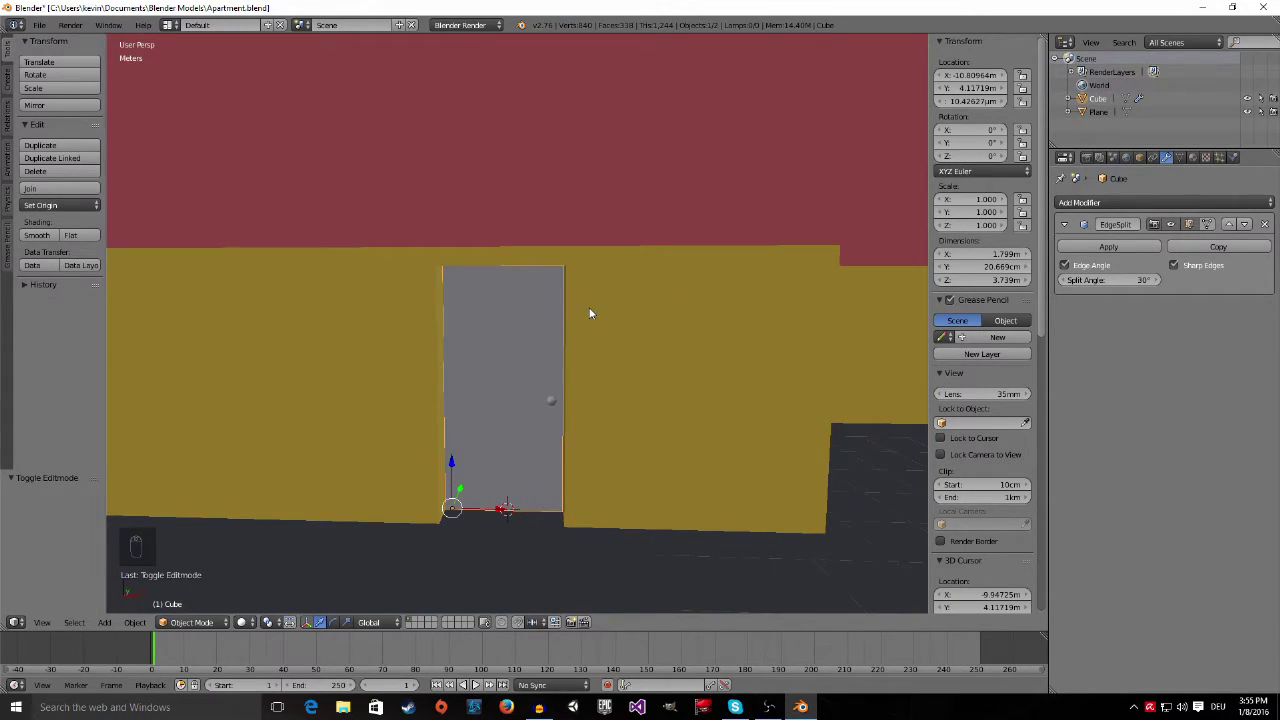
{"action": "key", "text": "ctrl+a"}
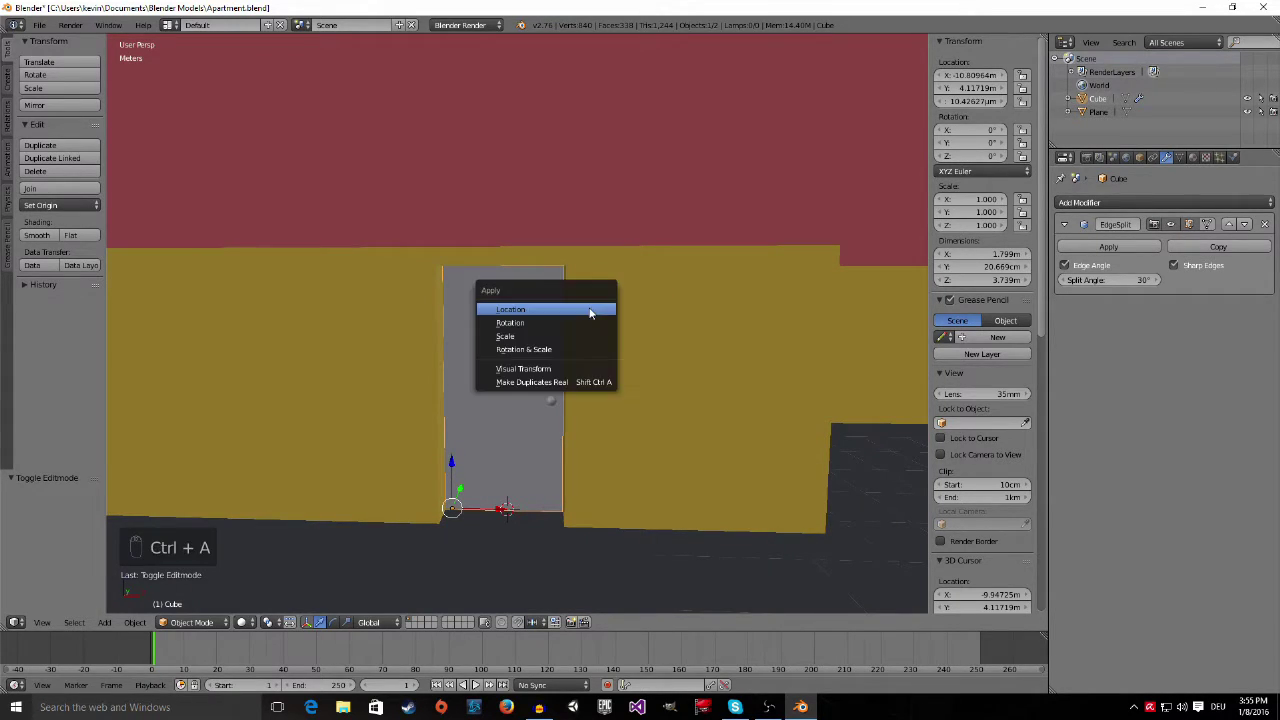
{"action": "left_click", "coordinate": [543, 351]}
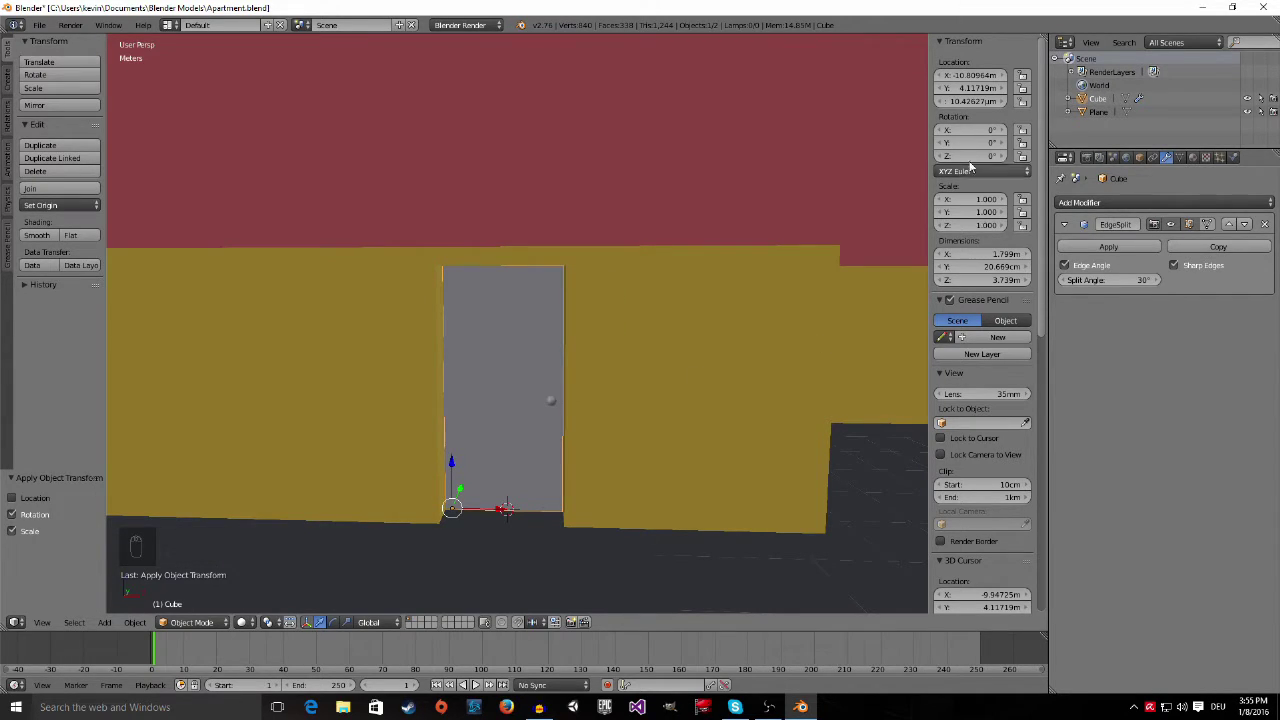
{"action": "left_click_drag", "start_coordinate": [928, 185], "coordinate": [995, 190]}
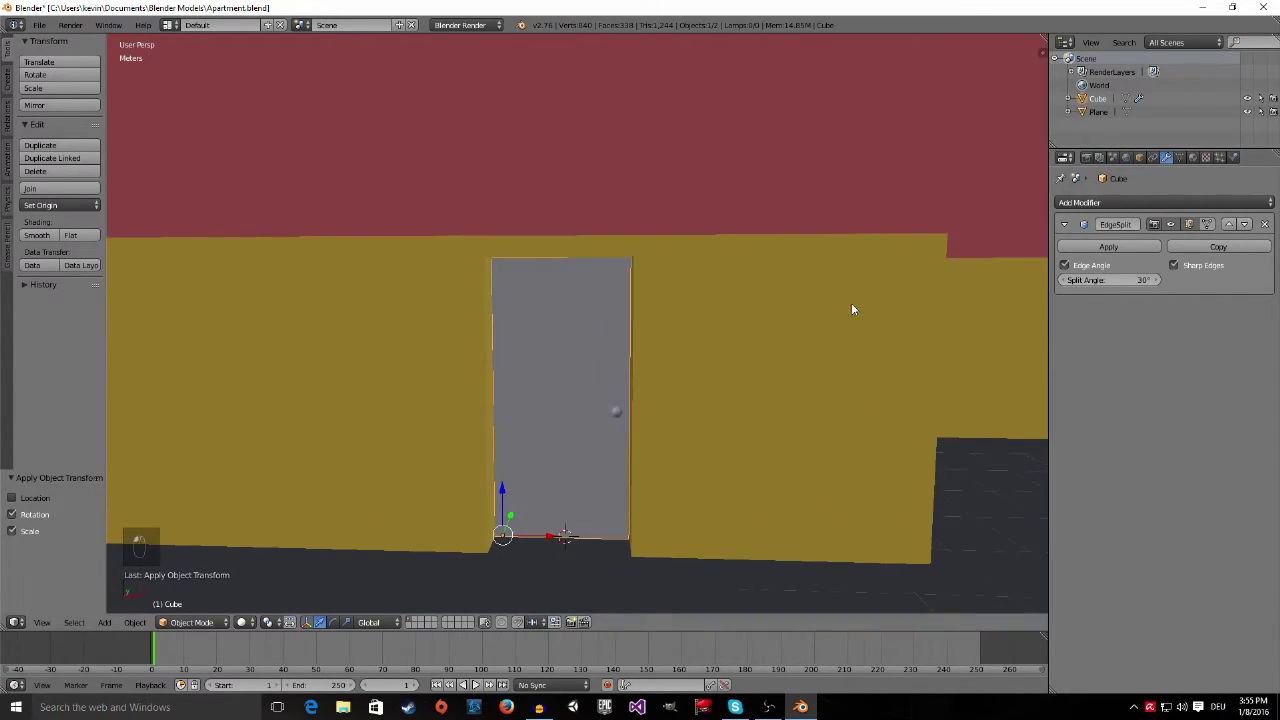
{"action": "key", "text": "n"}
Duplicate the door and move the copy about 14.25 m along the X axis
{"action": "middle_click_drag", "start_coordinate": [771, 371], "coordinate": [595, 416]}
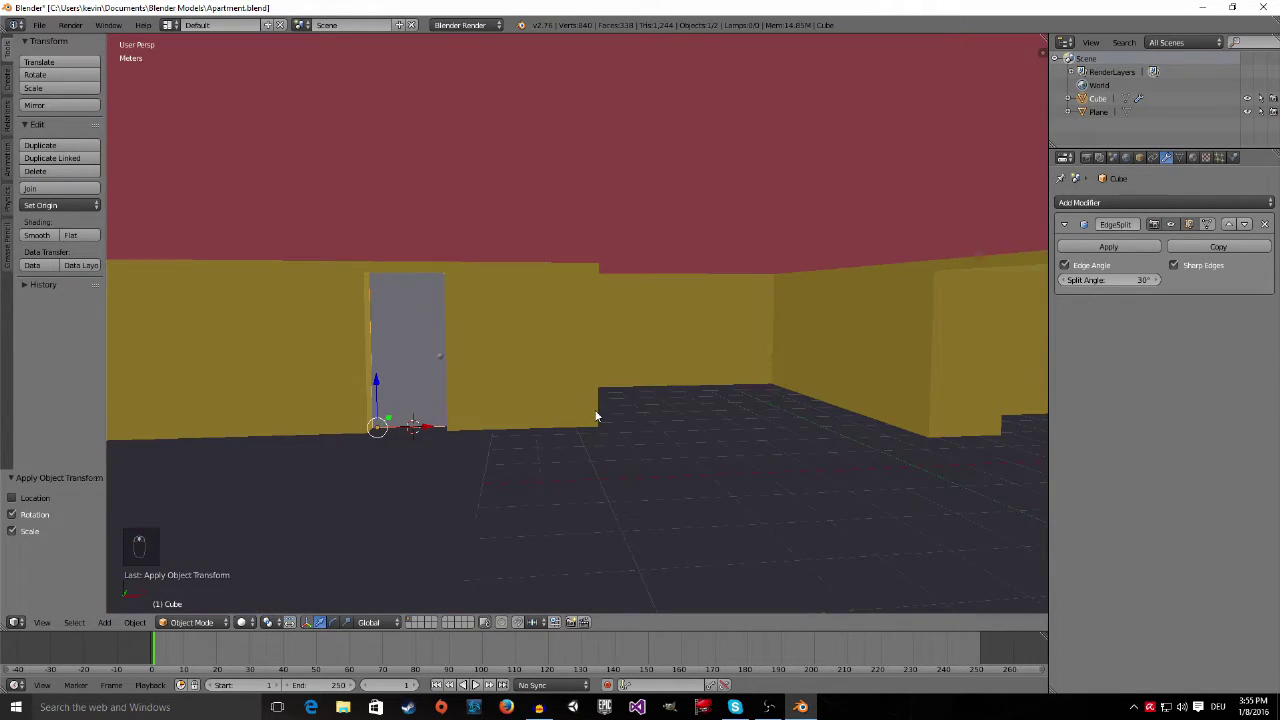
{"action": "mouse_move", "coordinate": [710, 381]}
{"action": "middle_mouse_down"}
{"action": "mouse_move", "coordinate": [777, 371]}
{"action": "mouse_move", "coordinate": [734, 376]}
{"action": "middle_mouse_up"}
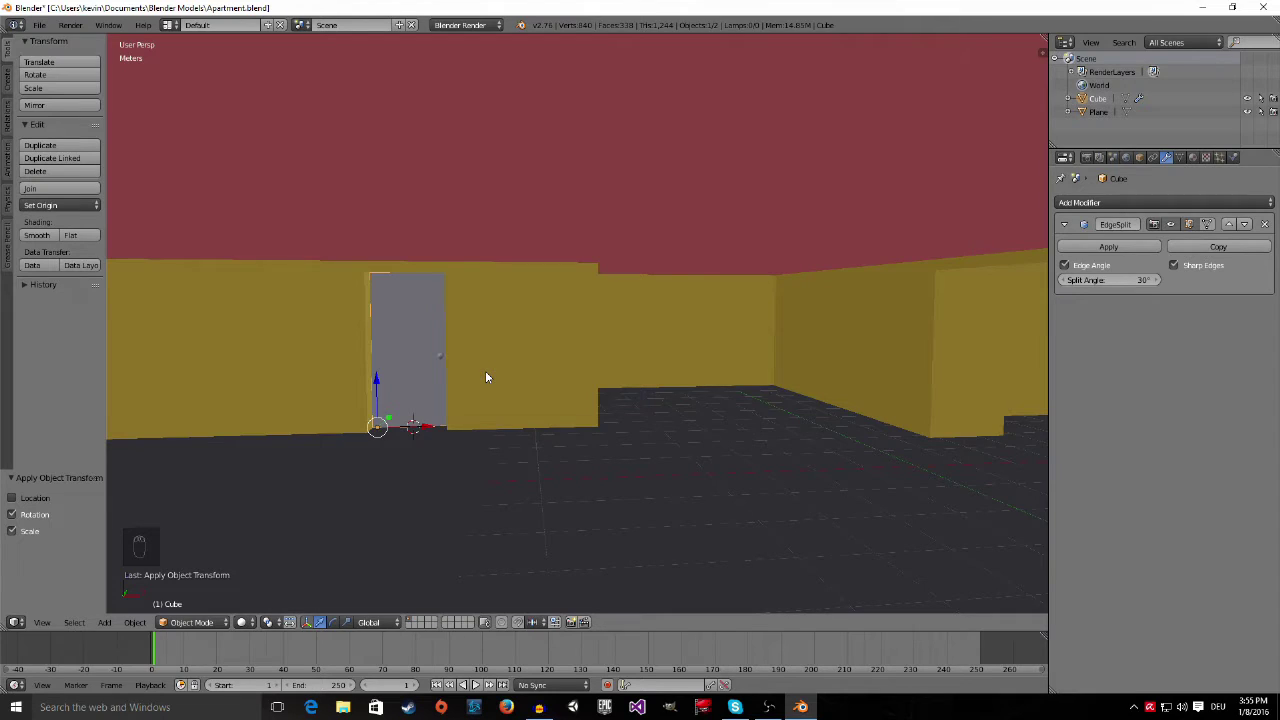
{"action": "key", "text": "shift+d"}
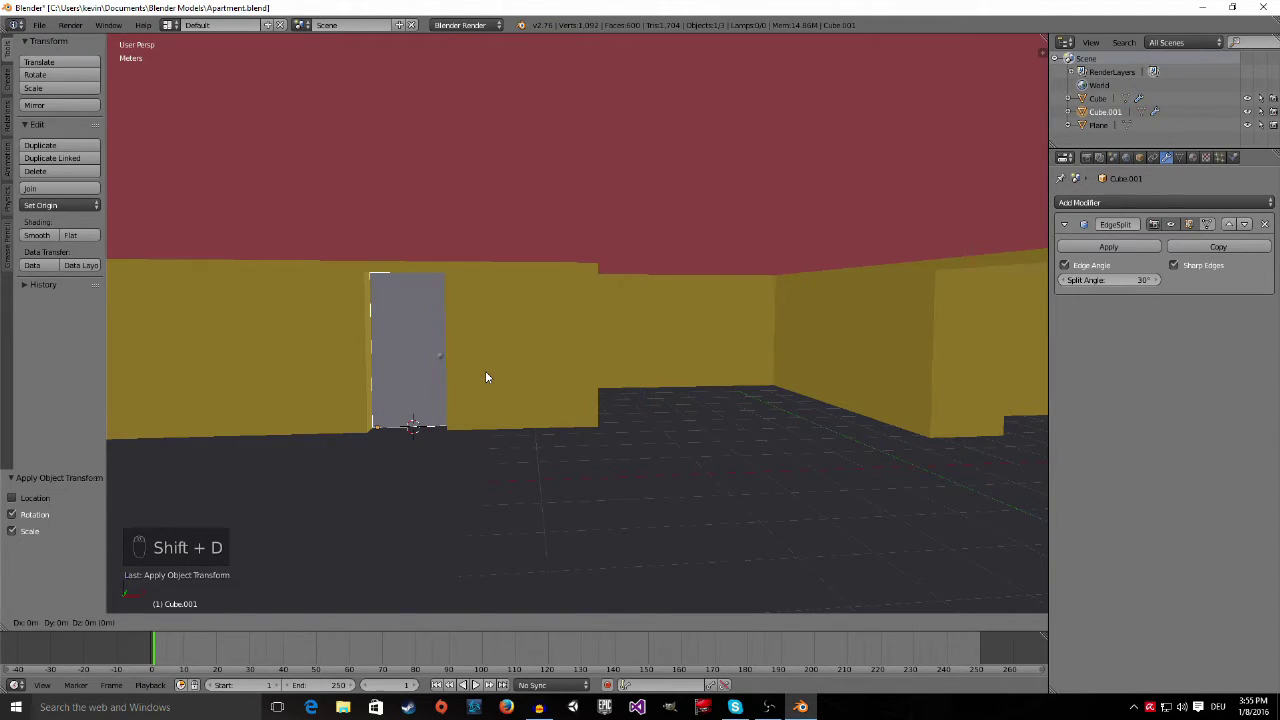
{"action": "right_click", "coordinate": [485, 377]}
{"action": "left_click_drag", "start_coordinate": [427, 430], "coordinate": [971, 457]}
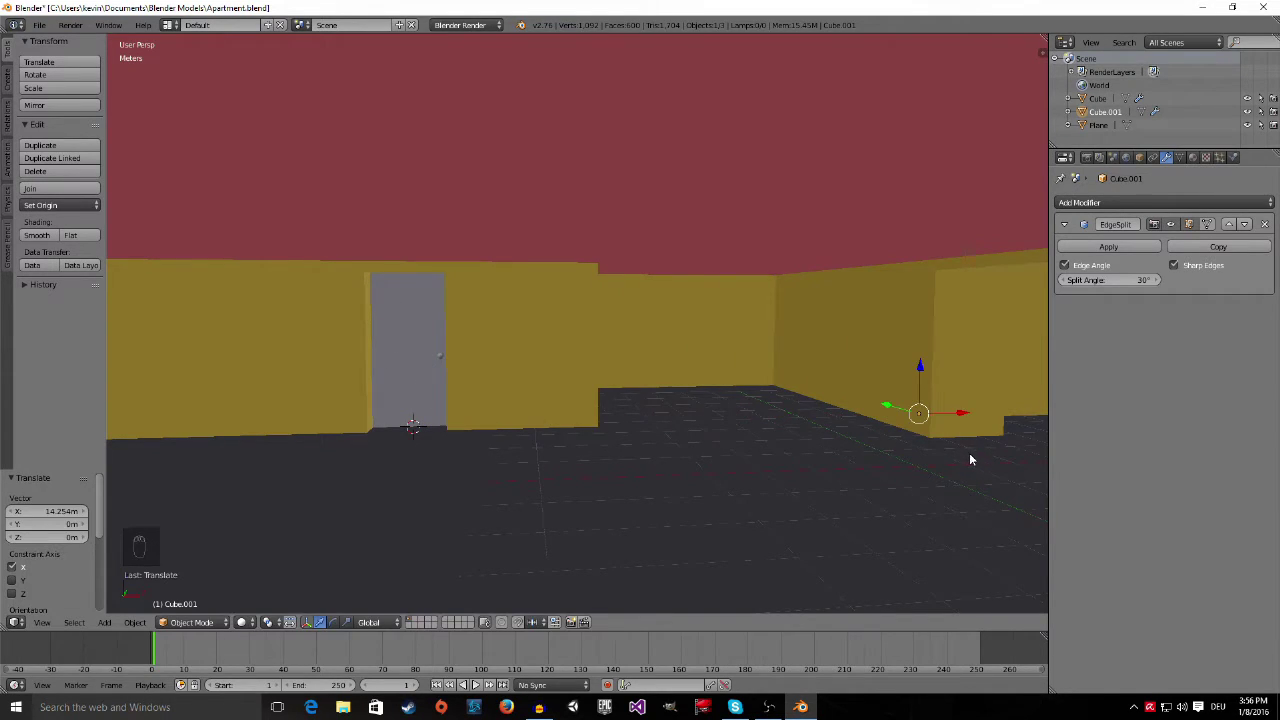
Move the door copy about 4.51 m further along X, then about 2.09 m back, towards the hallway doorways
{"action": "key", "text": "KP_Decimal"}
{"action": "left_click_drag", "start_coordinate": [608, 415], "coordinate": [875, 431]}
{"action": "key", "text": "KP_Decimal"}
{"action": "key", "text": "KP_Decimal"}
{"action": "scroll", "coordinate": [540, 456], "scroll_direction": "up", "scroll_amount": 4}
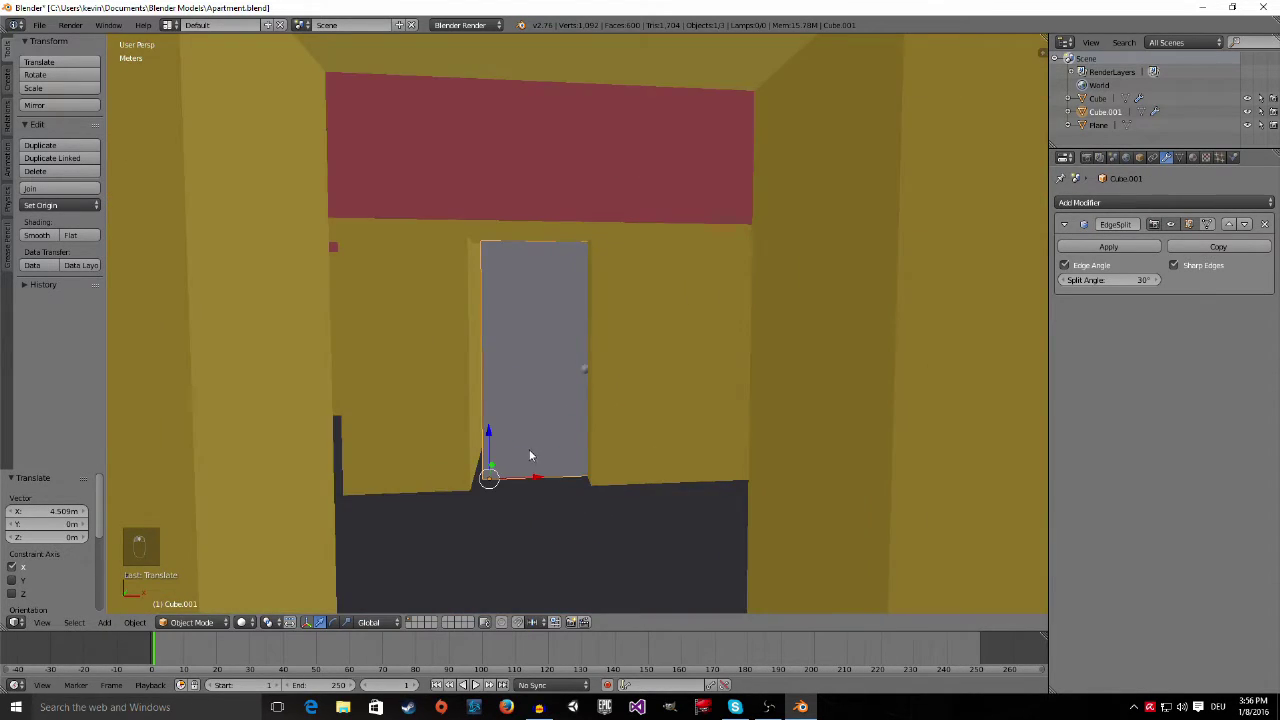
{"action": "left_click_drag", "start_coordinate": [500, 557], "coordinate": [305, 549]}
{"action": "key", "text": "KP_Decimal"}
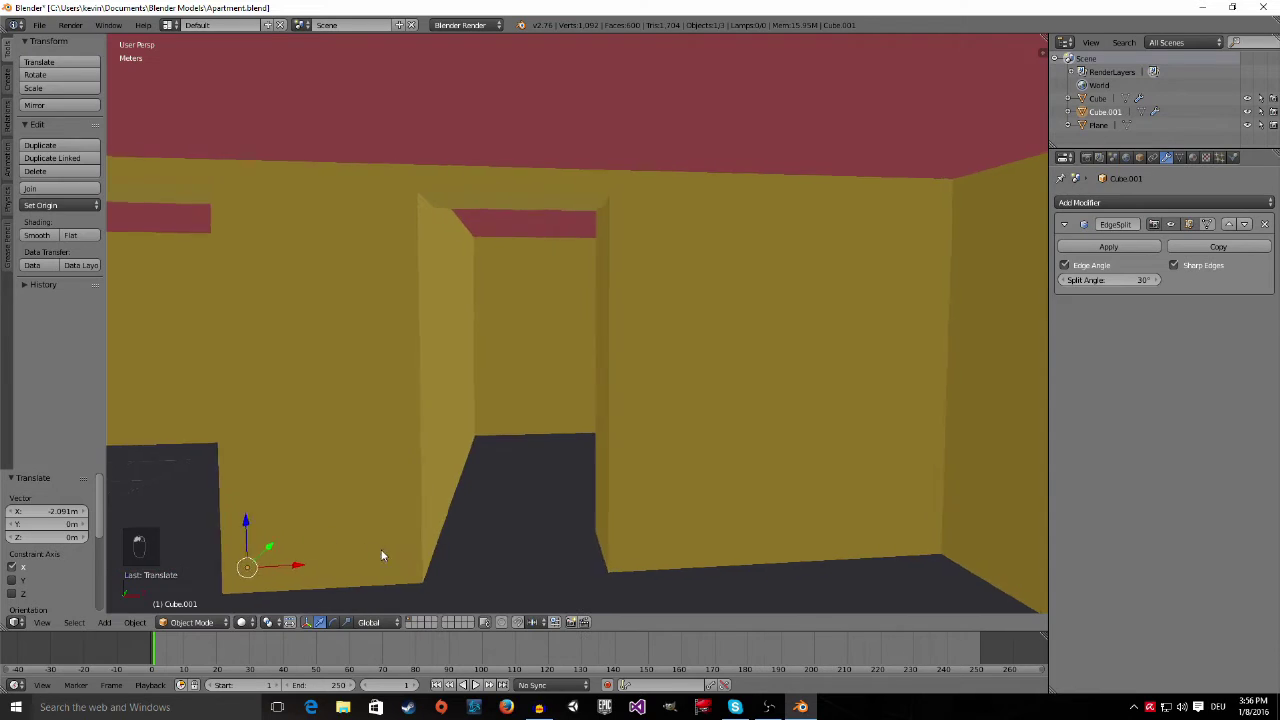
Align the door copy with the first hallway doorway and move it about -38 cm along Y to seat it
{"action": "left_click_drag", "start_coordinate": [680, 537], "coordinate": [511, 528]}
{"action": "middle_click_drag", "start_coordinate": [511, 528], "coordinate": [596, 555]}
{"action": "left_click_drag", "start_coordinate": [358, 537], "coordinate": [390, 556]}
{"action": "middle_click_drag", "start_coordinate": [523, 531], "coordinate": [437, 506]}
{"action": "middle_click_drag", "start_coordinate": [738, 517], "coordinate": [611, 497]}
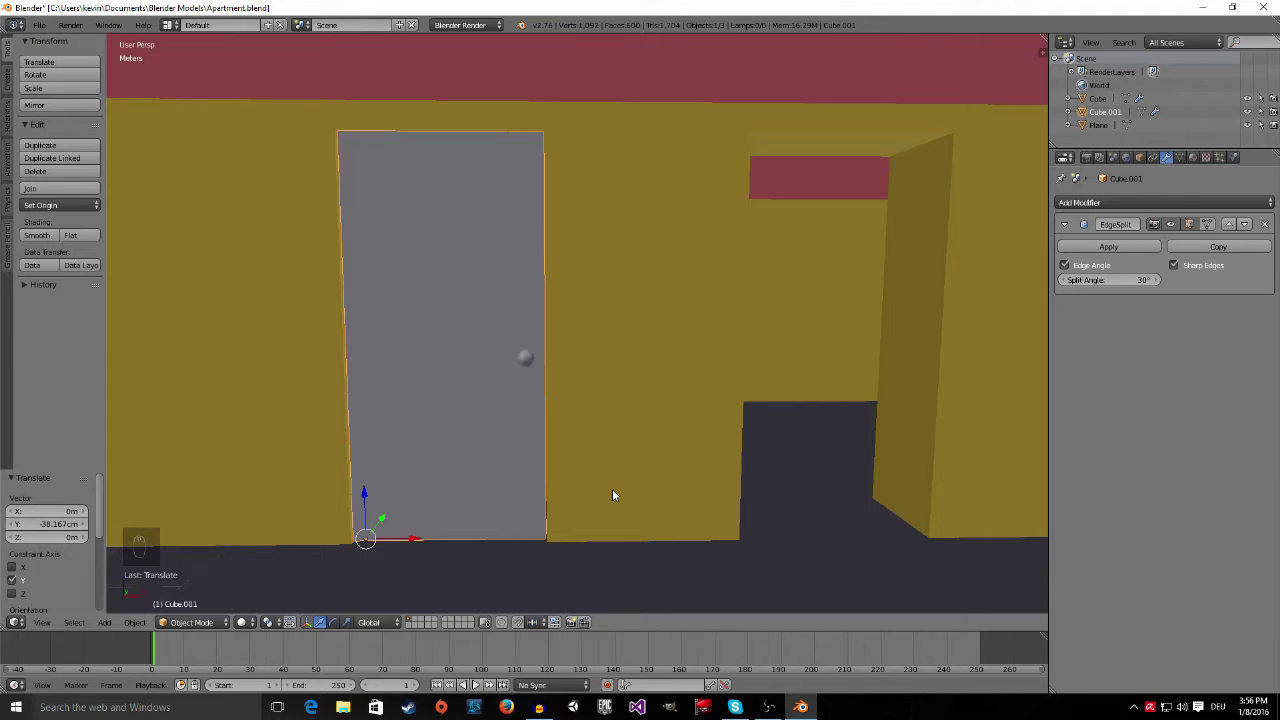
Duplicate the hallway door and move the copy about 3.64 m along X into the neighbouring doorway
{"action": "key", "text": "shift+d"}
{"action": "right_click", "coordinate": [613, 495]}
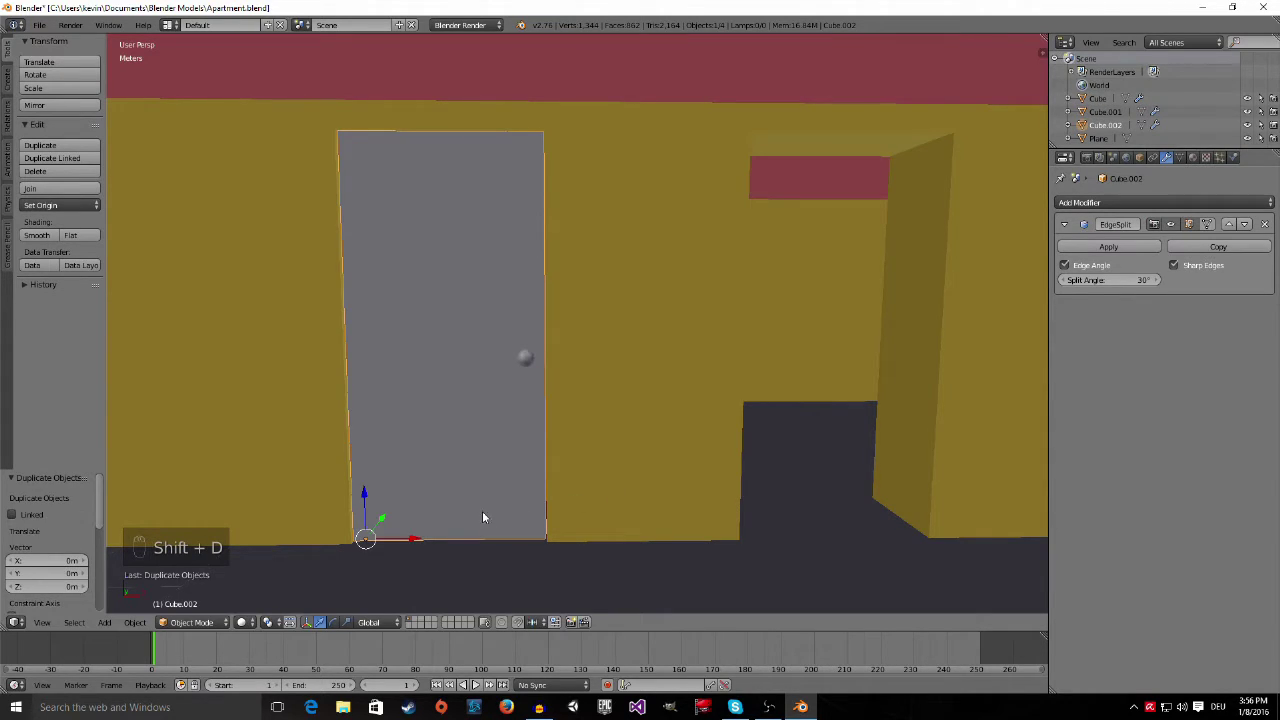
{"action": "key", "text": "g"}
{"action": "key", "text": "x"}
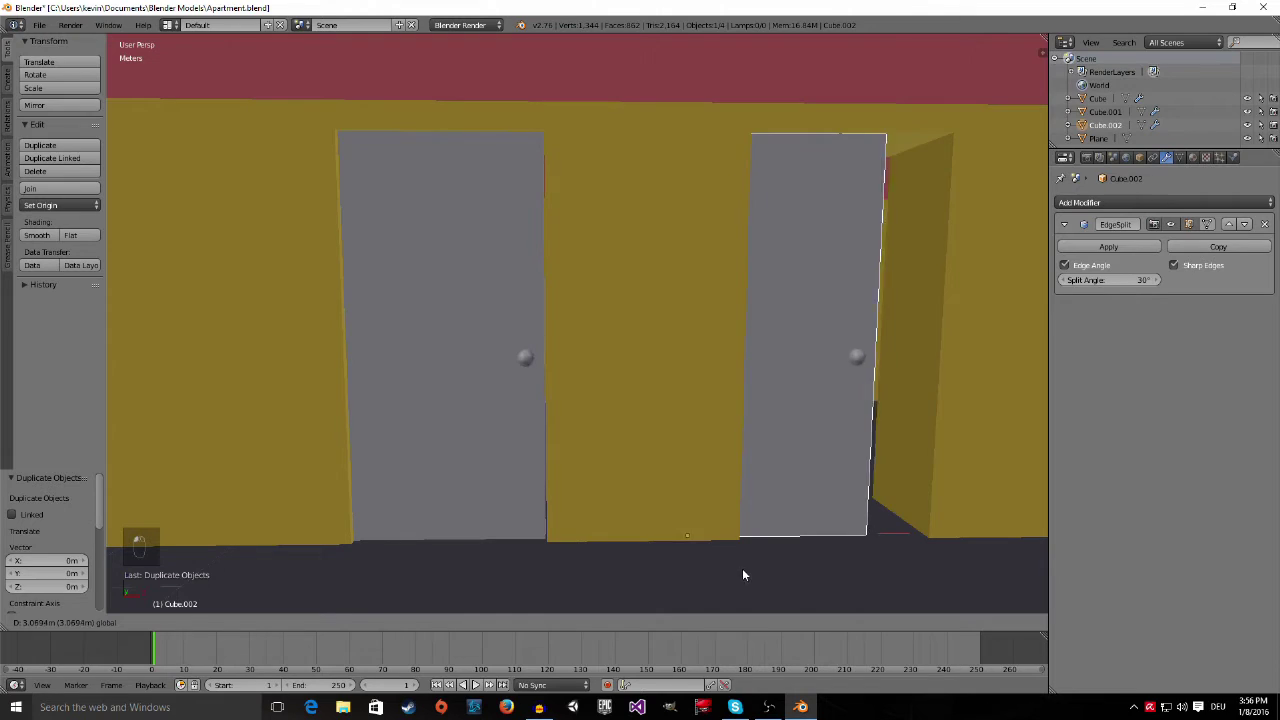
{"action": "left_click", "coordinate": [801, 589]}
Fine-tune the second hallway door along X by about -1.1 cm so it fits its doorway
{"action": "middle_click_drag", "start_coordinate": [806, 580], "coordinate": [751, 474]}
{"action": "key", "text": "g"}
{"action": "key", "text": "x"}
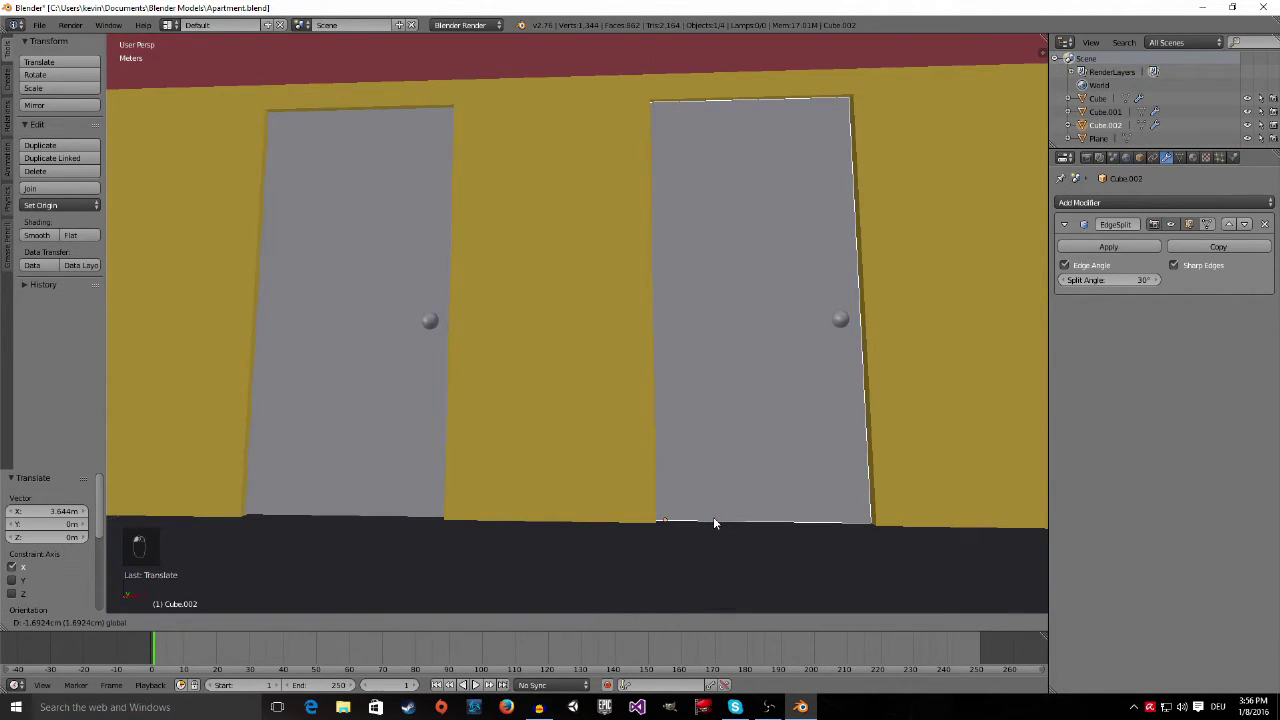
{"action": "left_click", "coordinate": [714, 519]}
{"action": "middle_click_drag", "start_coordinate": [714, 519], "coordinate": [717, 517]}
{"action": "key", "text": "g"}
{"action": "key", "text": "x"}
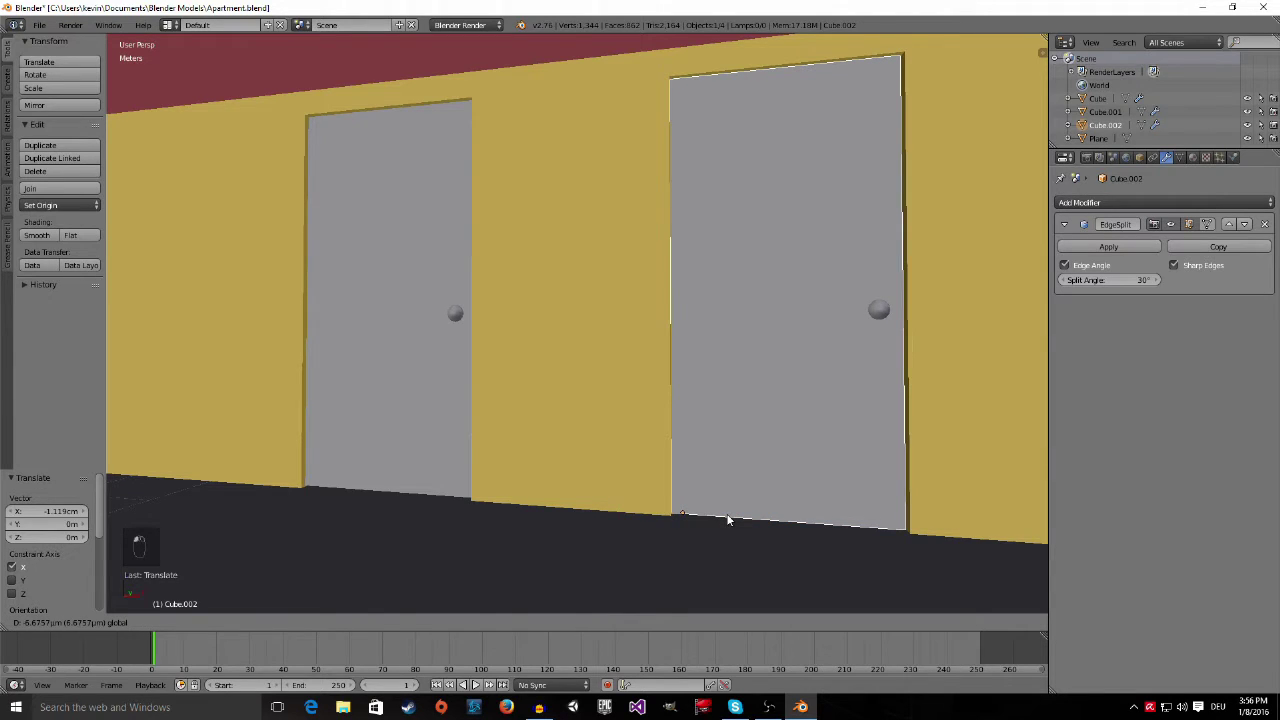
{"action": "left_click", "coordinate": [726, 513]}
Duplicate the second hallway door and move the copy about -5.69 m along Y into the opposite wall's doorway
{"action": "middle_click_drag", "start_coordinate": [534, 451], "coordinate": [798, 485]}
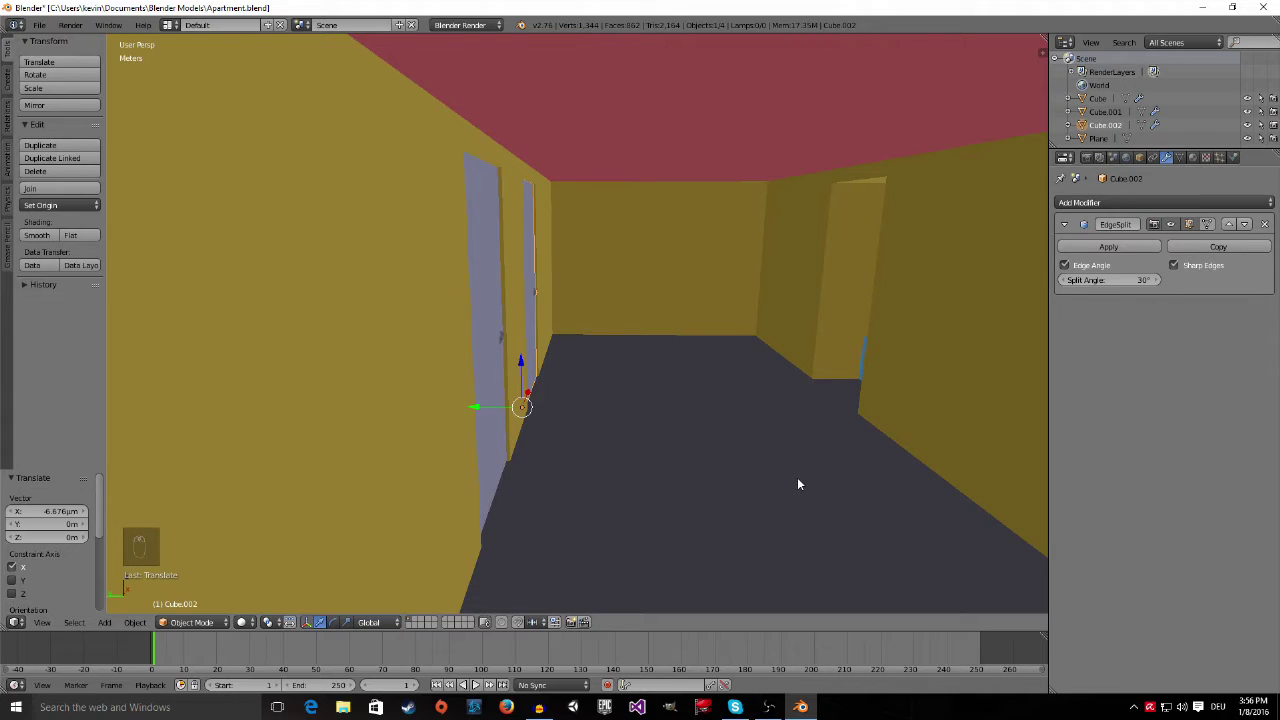
{"action": "key", "text": "shift+d"}
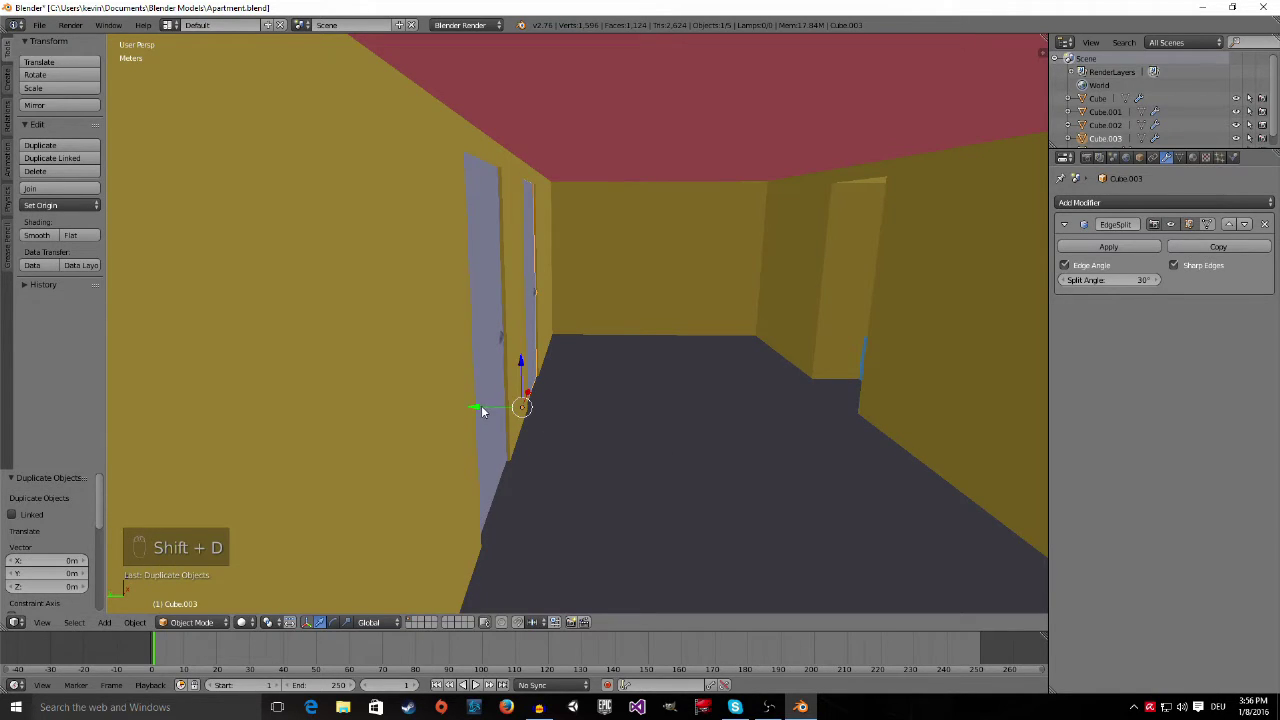
{"action": "key", "text": "y"}
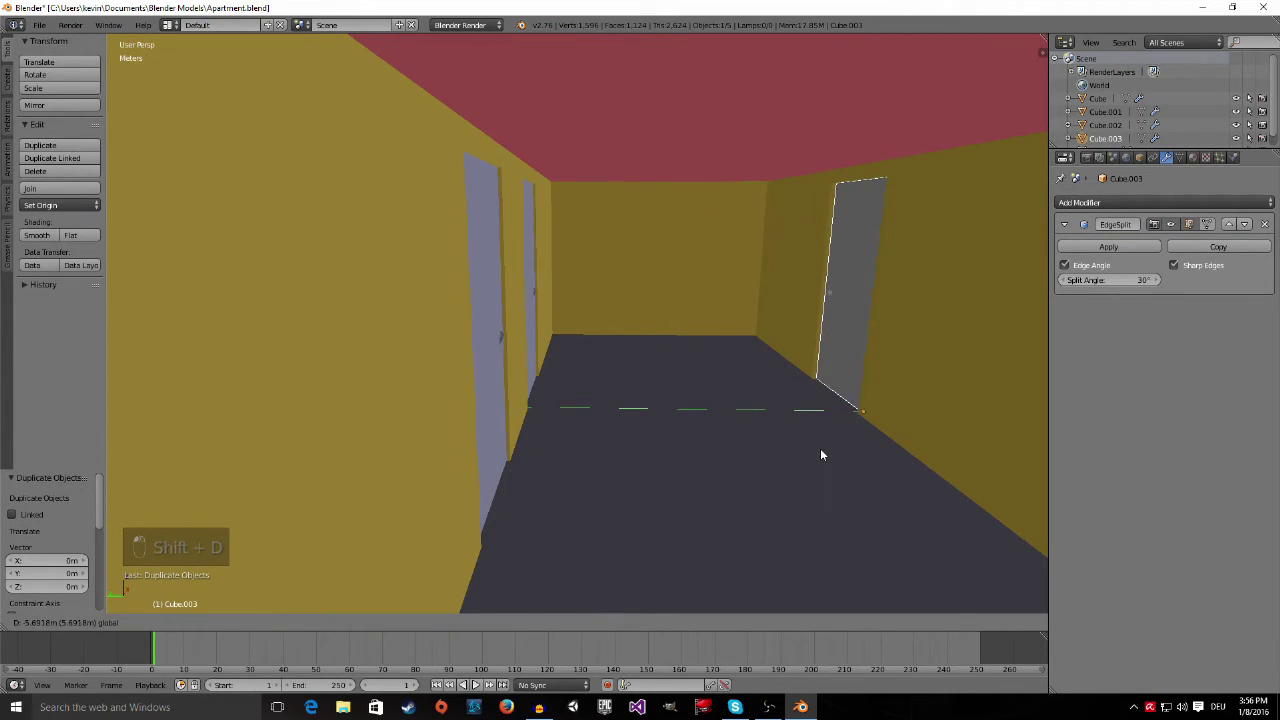
{"action": "left_click", "coordinate": [830, 448]}
Shift the opposite-wall door about 5.2 cm along Y to seat it in its doorway
{"action": "middle_click_drag", "start_coordinate": [838, 448], "coordinate": [709, 471]}
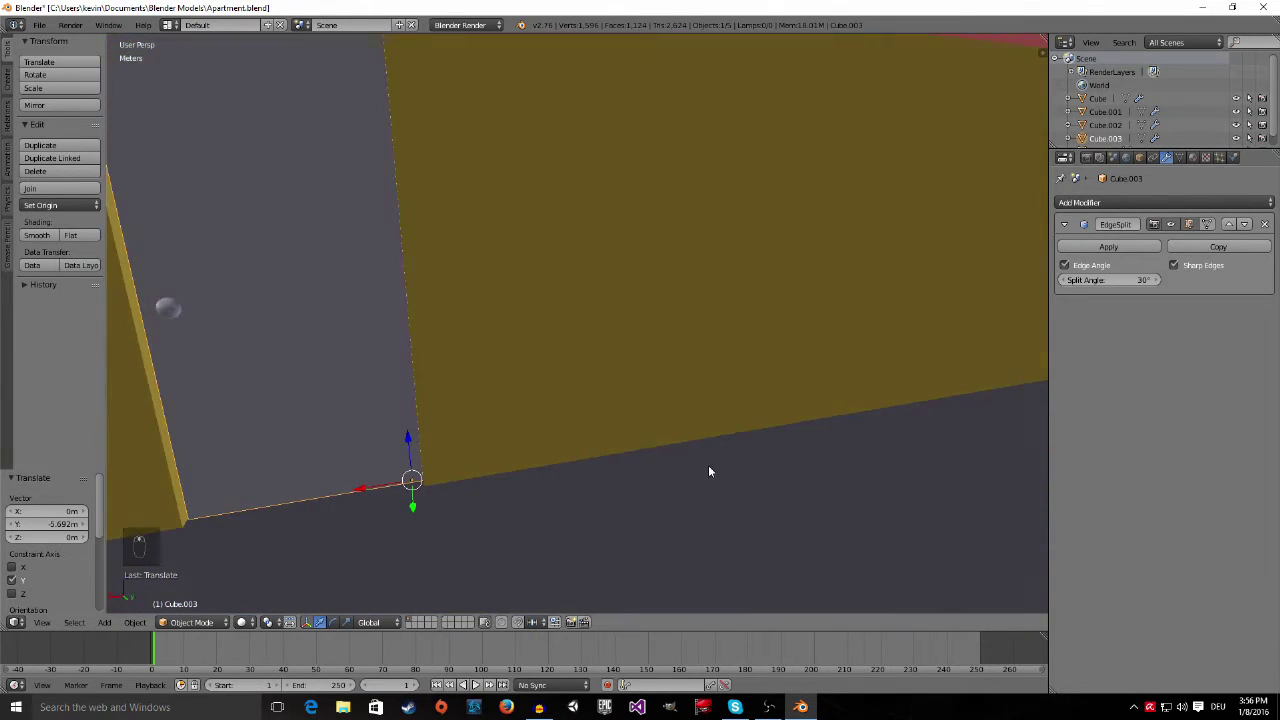
{"action": "key", "text": "g"}
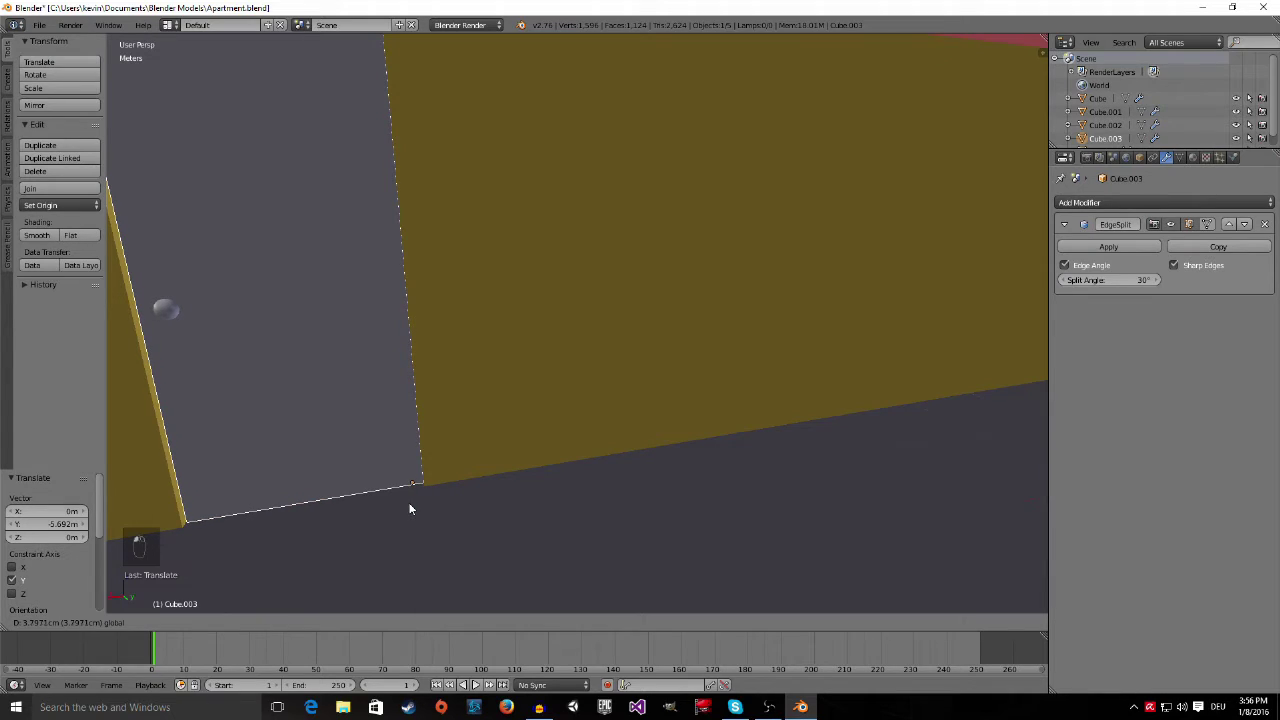
{"action": "left_click", "coordinate": [411, 510]}
Duplicate the opposite-wall door and move the copy about -6.36 m along X and 1.76 m along Y into the hallway
{"action": "middle_click_drag", "start_coordinate": [509, 486], "coordinate": [710, 441]}
{"action": "scroll", "coordinate": [712, 445], "scroll_direction": "down", "scroll_amount": 8}
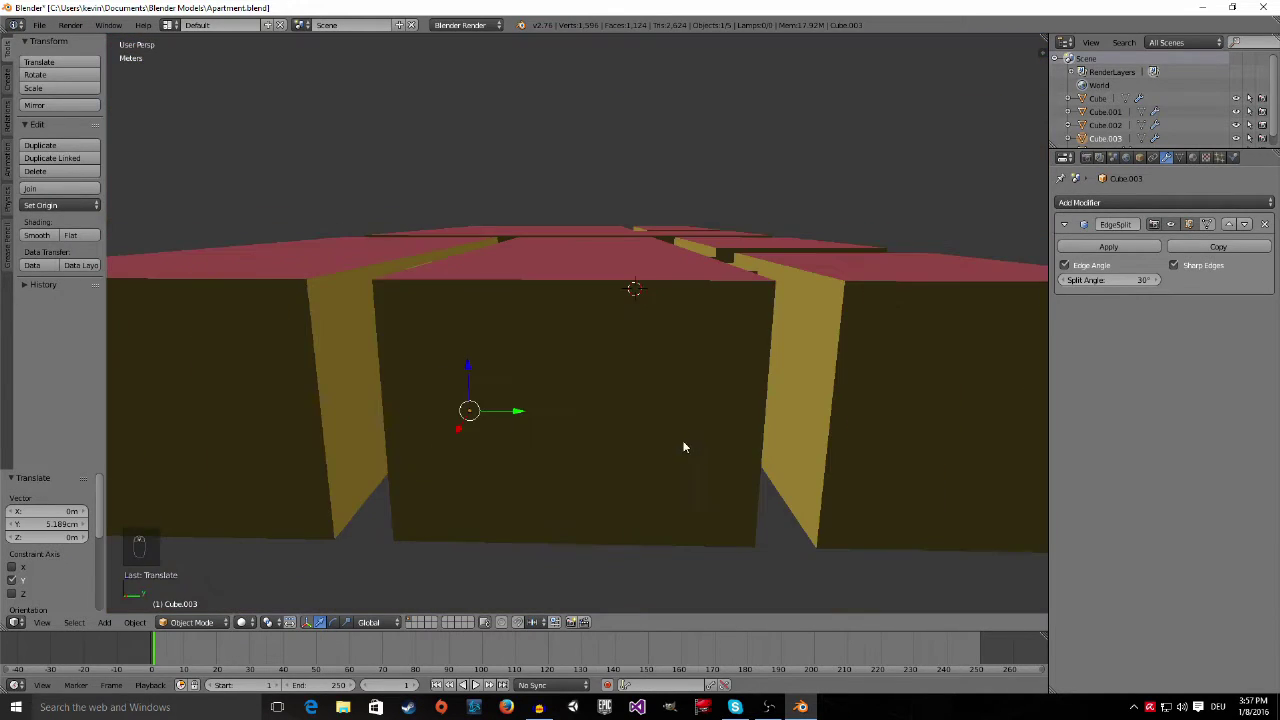
{"action": "middle_click_drag", "start_coordinate": [683, 446], "coordinate": [680, 481]}
{"action": "scroll", "coordinate": [857, 474], "scroll_direction": "up", "scroll_amount": 10}
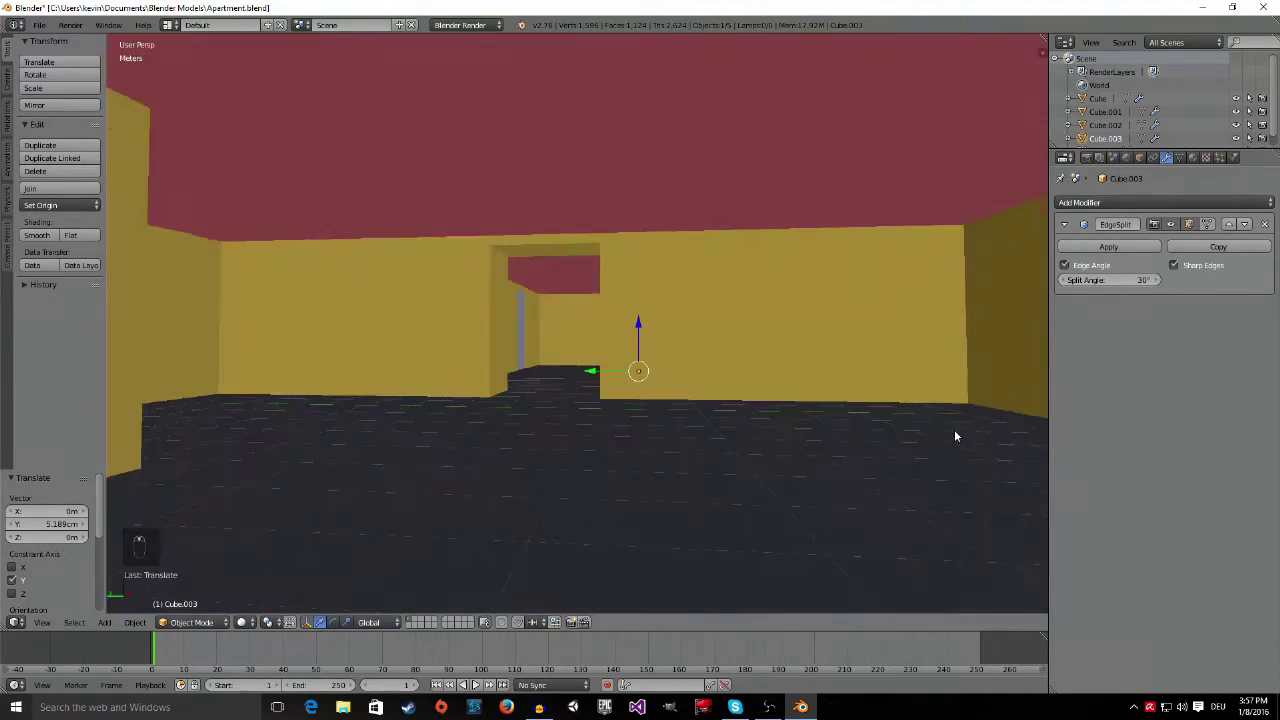
{"action": "scroll", "coordinate": [566, 363], "scroll_direction": "down", "scroll_amount": 5}
{"action": "scroll", "coordinate": [554, 354], "scroll_direction": "up", "scroll_amount": 9}
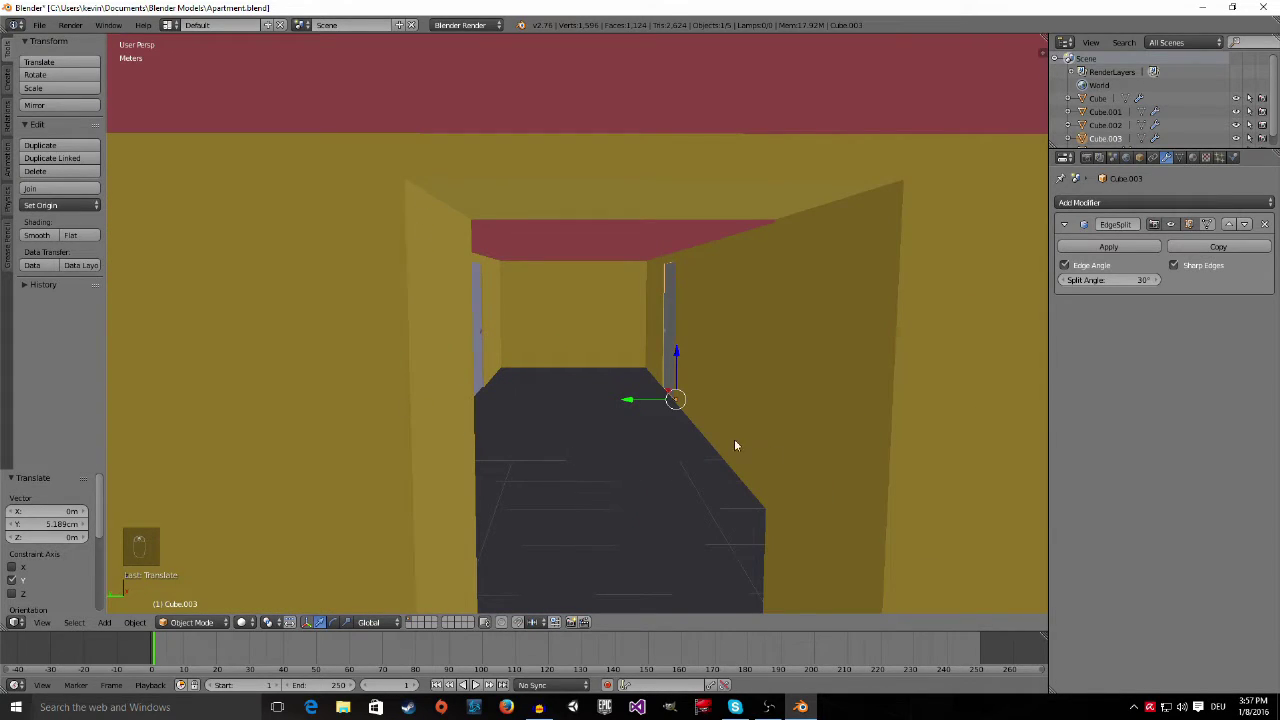
{"action": "scroll", "coordinate": [681, 444], "scroll_direction": "down", "scroll_amount": 2}
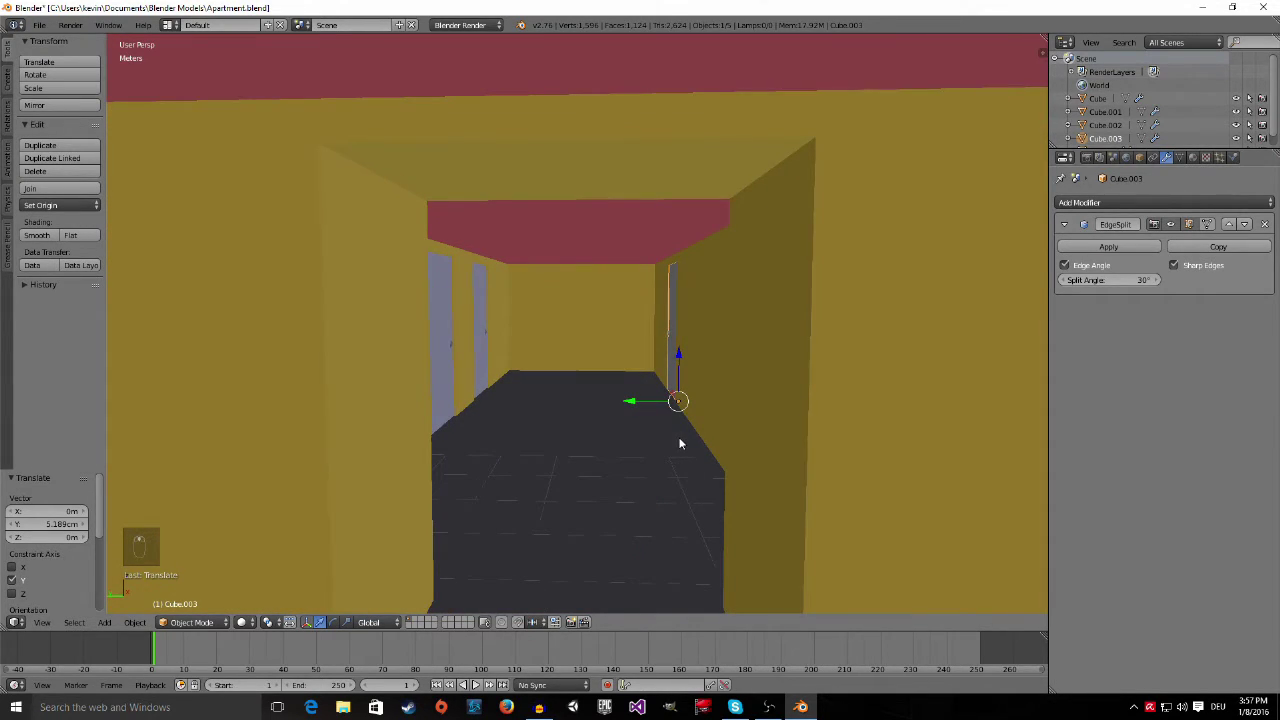
{"action": "key", "text": "shift+d"}
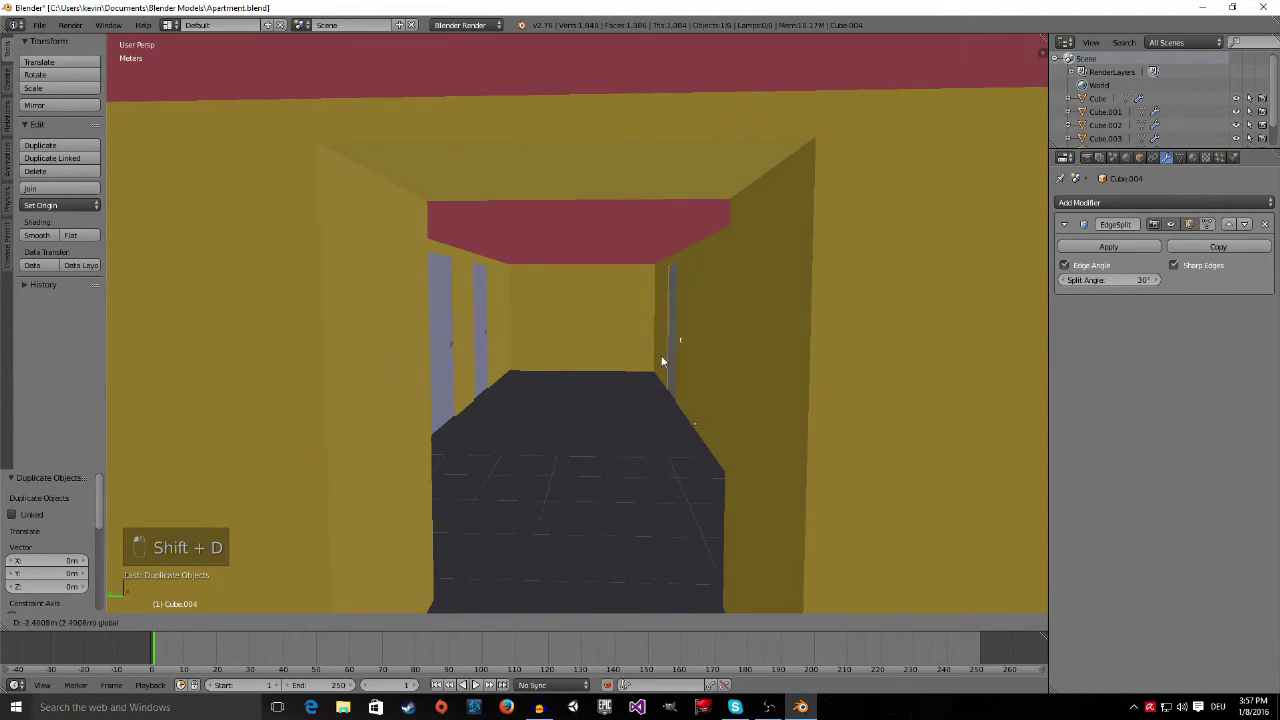
{"action": "left_click", "coordinate": [665, 350]}
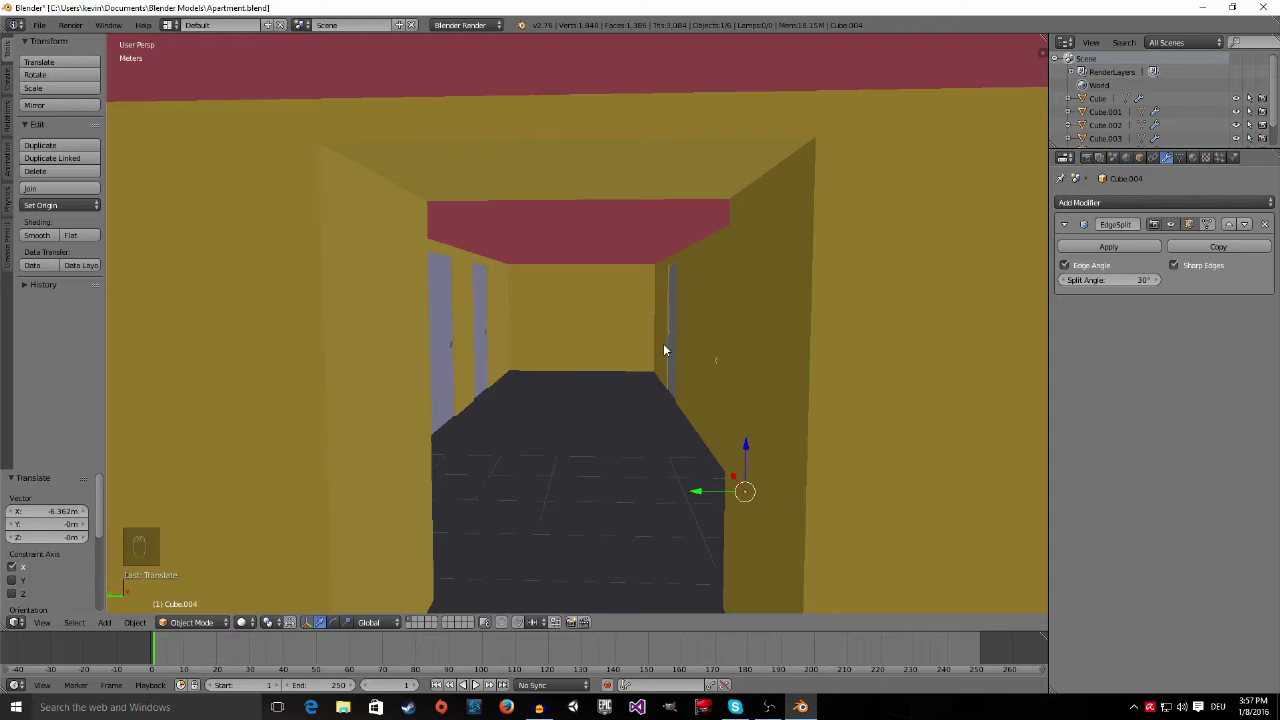
{"action": "left_click_drag", "start_coordinate": [699, 492], "coordinate": [603, 491]}
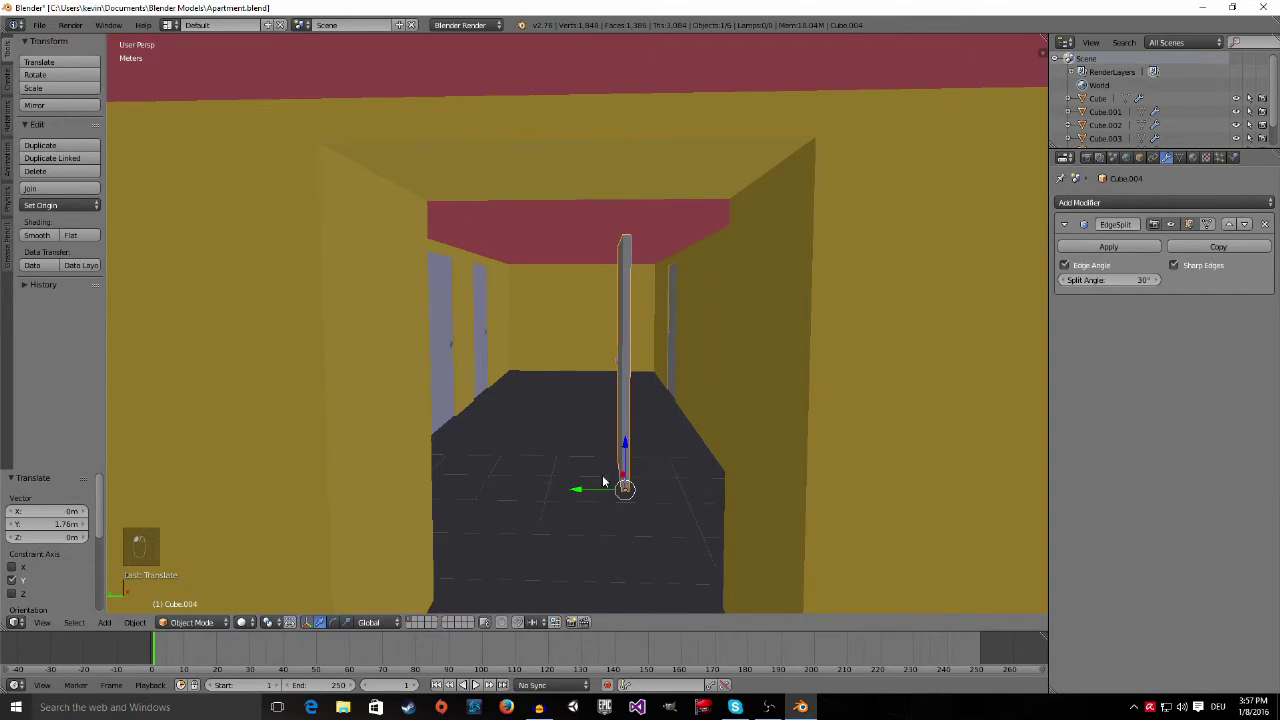
{"action": "key", "text": "ctrl+z"}
{"action": "key", "text": "ctrl+z"}
{"action": "key", "text": "ctrl+z"}
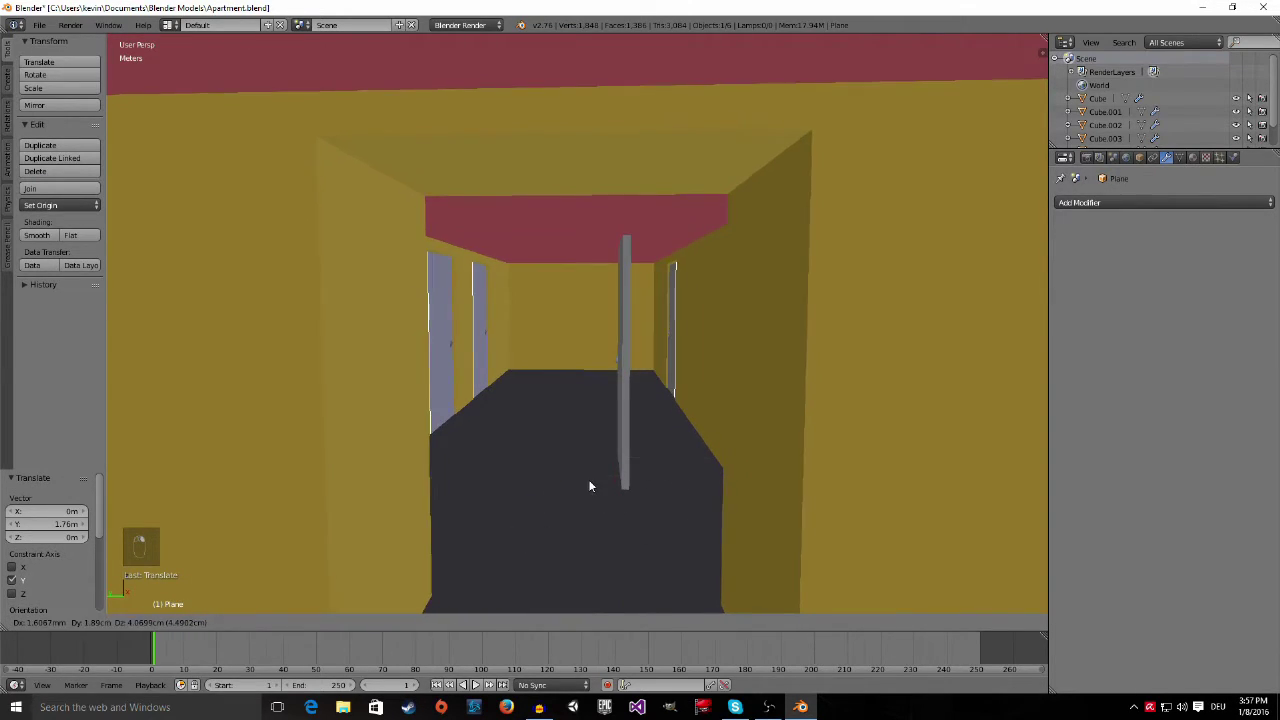
{"action": "key", "text": "ctrl+shift+z"}
{"action": "key", "text": "ctrl+shift+z"}
{"action": "key", "text": "ctrl+shift+z"}
Move the newest door copy about -3.42 m along X towards the opening at the hallway's end
{"action": "scroll", "coordinate": [610, 465], "scroll_direction": "up", "scroll_amount": 6}
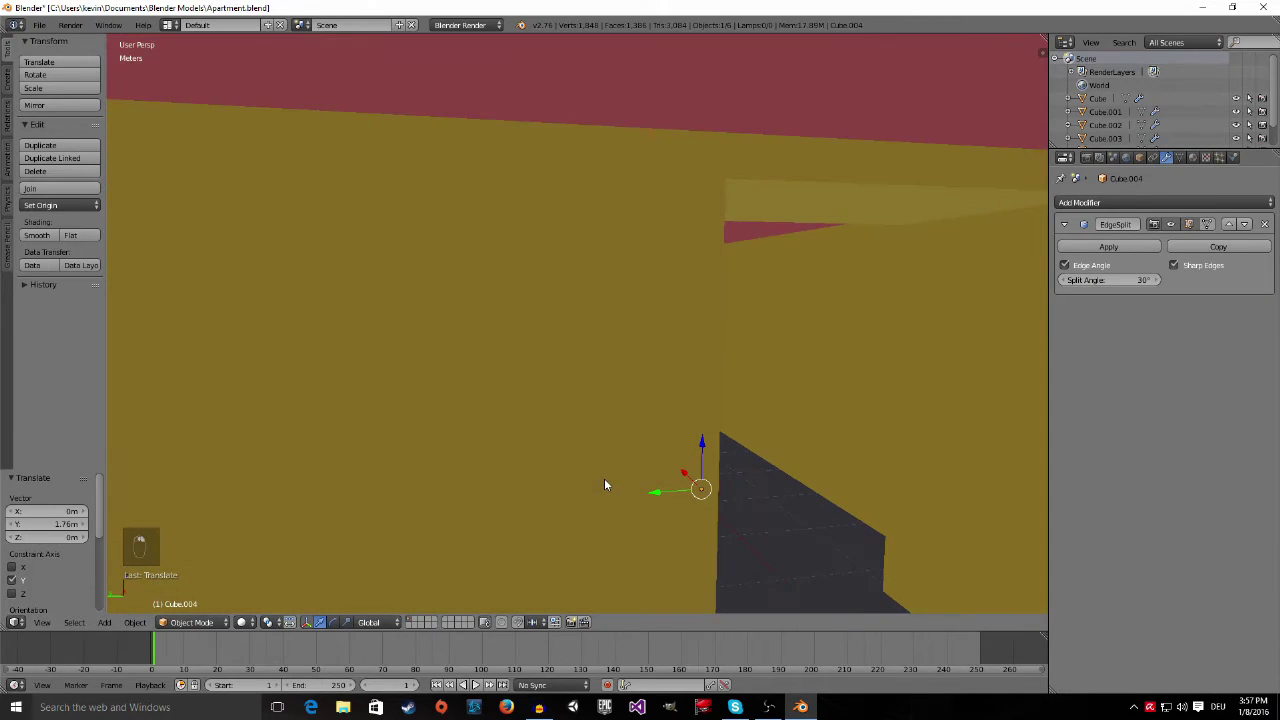
{"action": "left_click_drag", "start_coordinate": [681, 476], "coordinate": [805, 600]}
{"action": "scroll", "coordinate": [807, 293], "scroll_direction": "down", "scroll_amount": 2}
{"action": "scroll", "coordinate": [766, 334], "scroll_direction": "up", "scroll_amount": 5}
{"action": "scroll", "coordinate": [757, 331], "scroll_direction": "down", "scroll_amount": 5}
Rotate the newest door copy 90° about the global Z axis so it faces across the opening at the hallway's end
{"action": "middle_click_drag", "start_coordinate": [757, 331], "coordinate": [583, 318]}
{"action": "scroll", "coordinate": [583, 318], "scroll_direction": "down", "scroll_amount": 3}
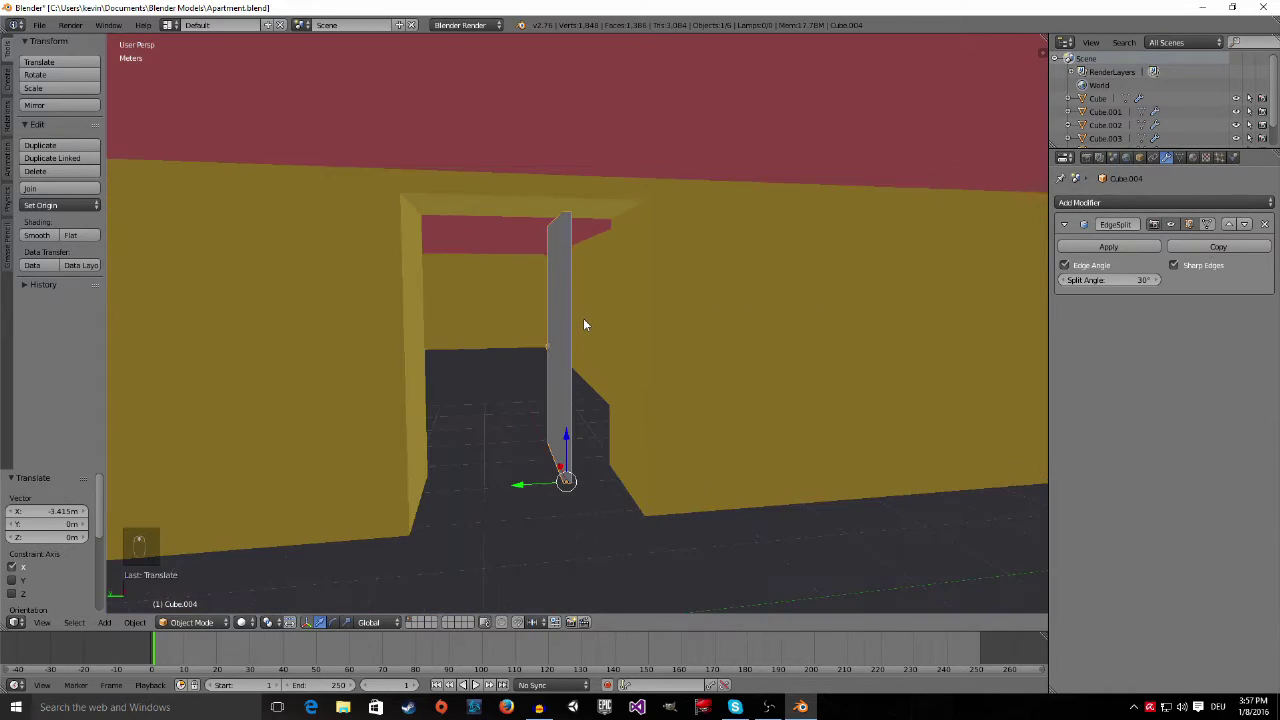
{"action": "key", "text": "r"}
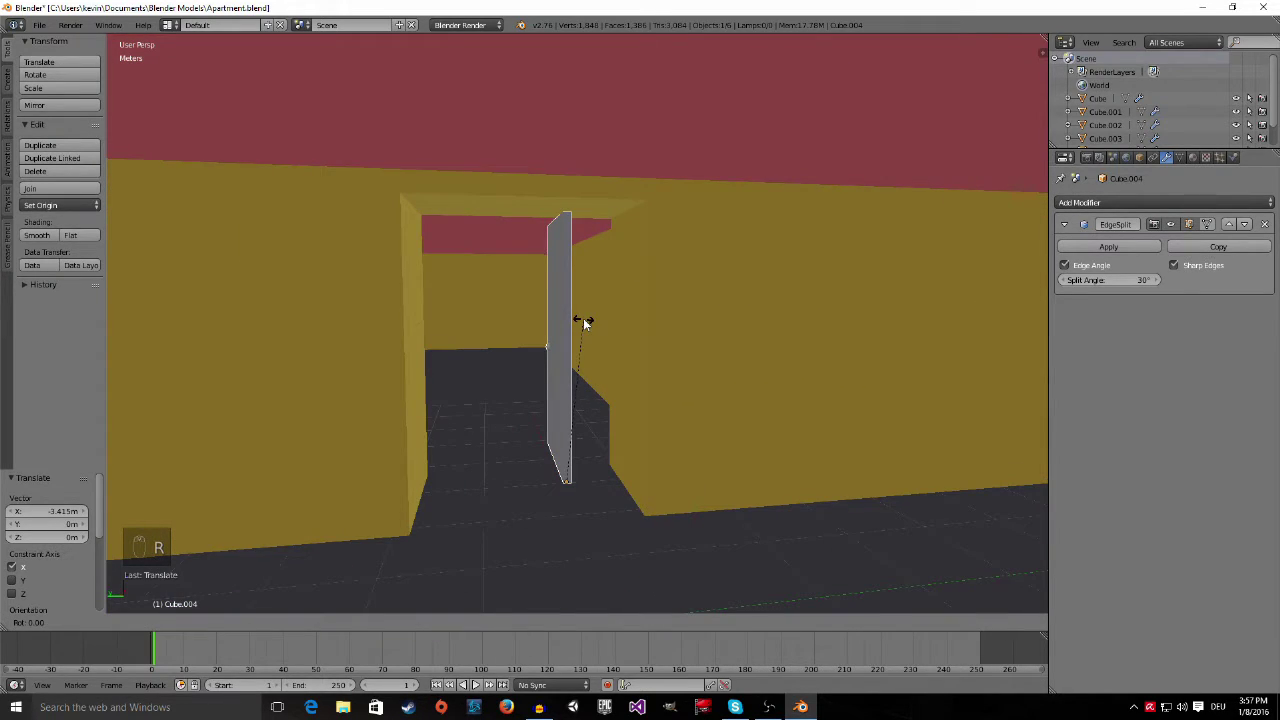
{"action": "key", "text": "z"}
{"action": "type", "text": "90"}
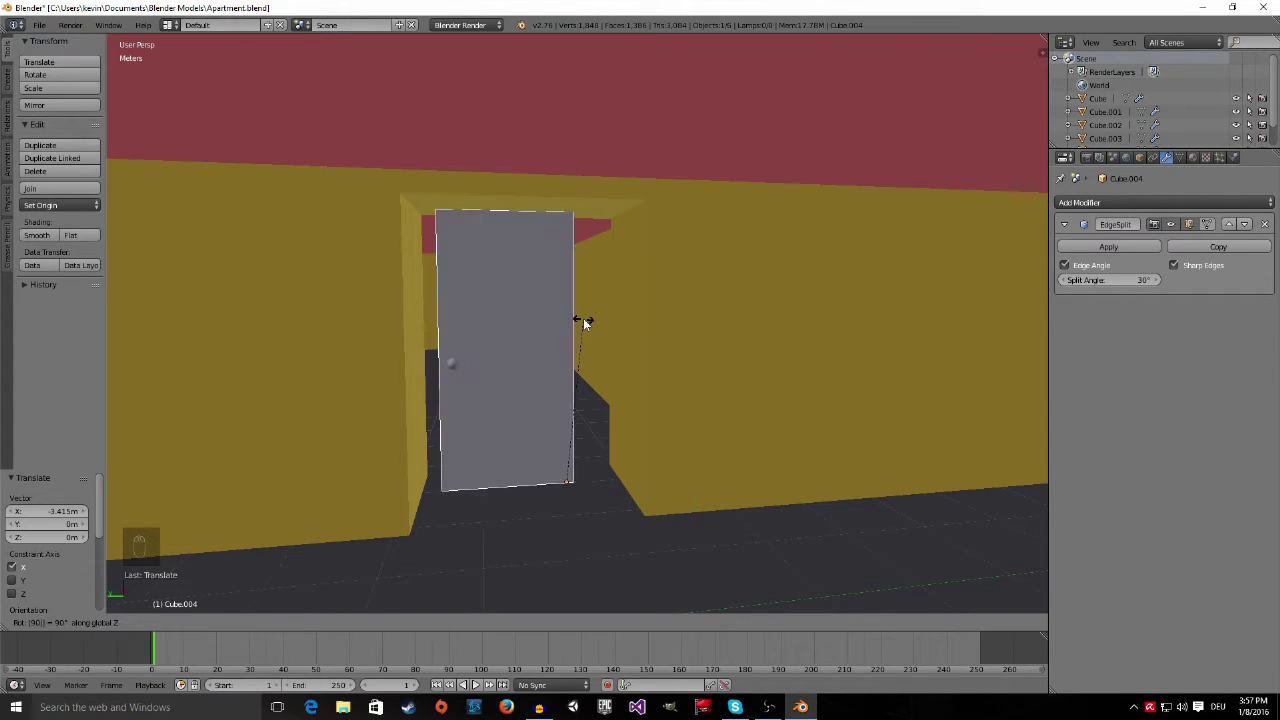
{"action": "key", "text": "Return"}
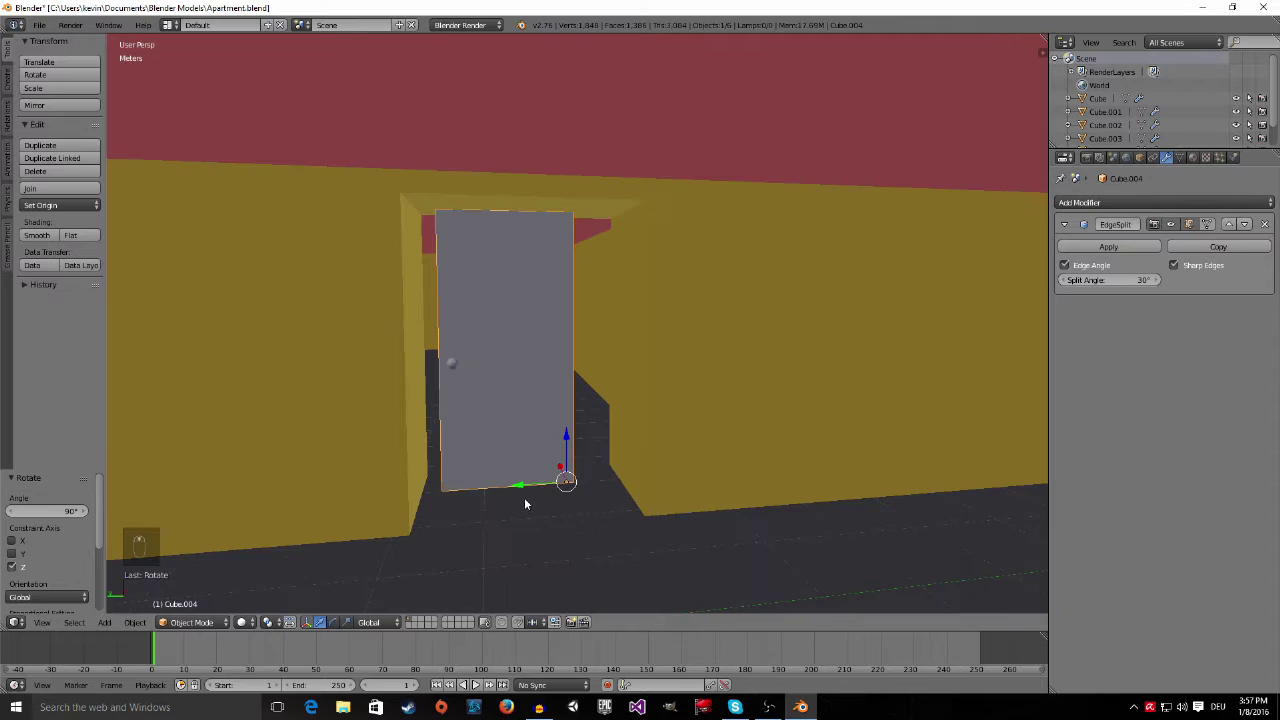
Move the rotated door about -65.7 cm along Y towards the opening's side jamb
{"action": "key", "text": "g"}
{"action": "key", "text": "y"}
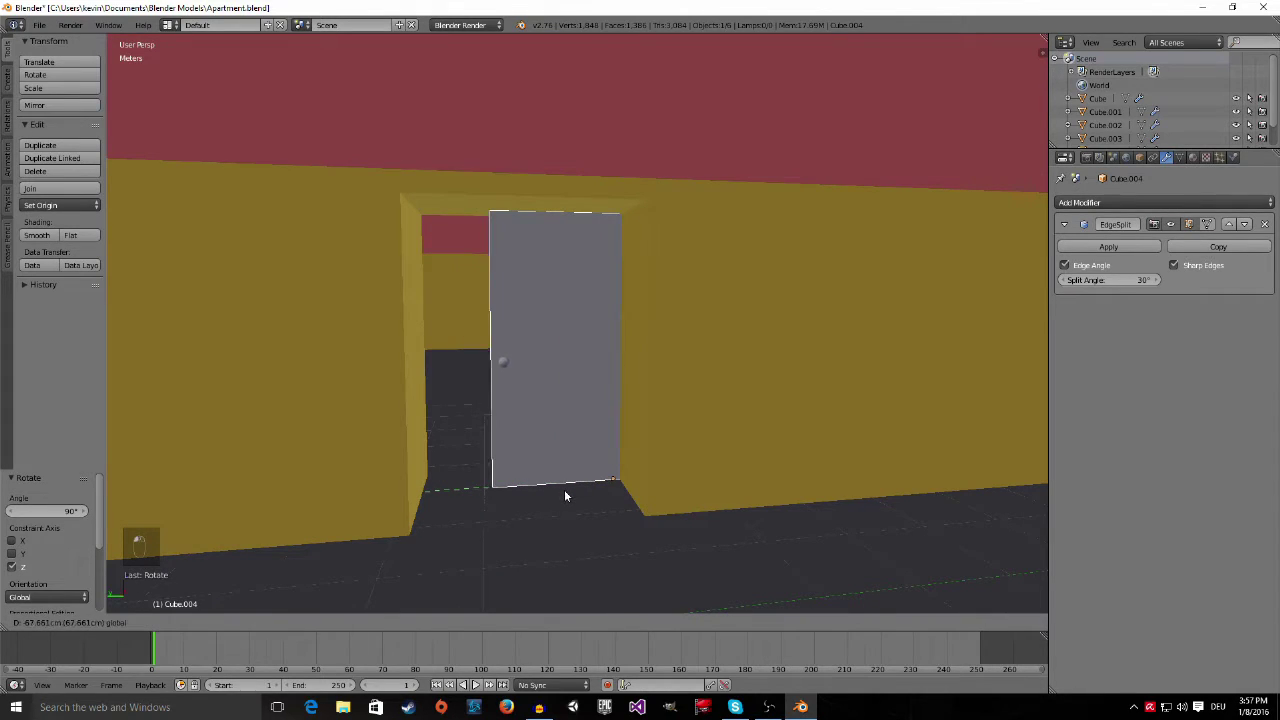
{"action": "left_click", "coordinate": [563, 490]}
{"action": "middle_click_drag", "start_coordinate": [586, 509], "coordinate": [595, 521]}
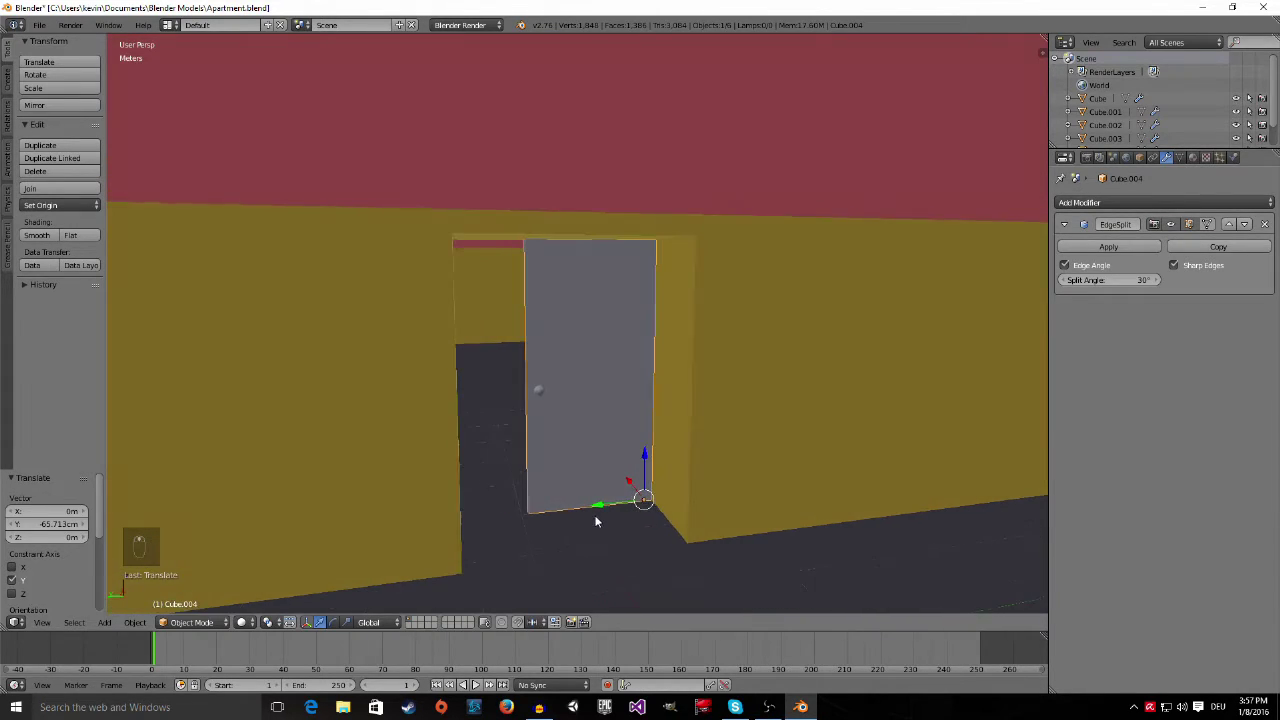
Move the rotated door about -1.12 m along X to bring it to the front face of the doorway
{"action": "key", "text": "g"}
{"action": "key", "text": "y"}
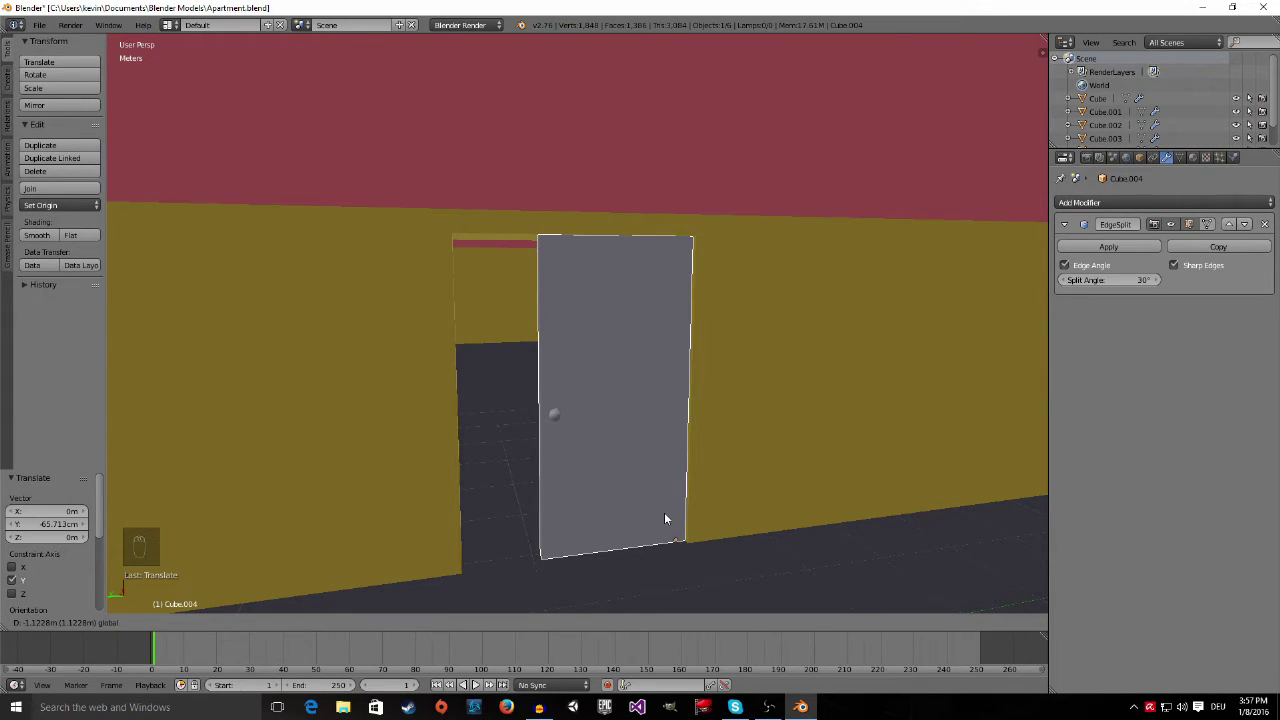
{"action": "left_click", "coordinate": [664, 512]}
{"action": "middle_click_drag", "start_coordinate": [656, 510], "coordinate": [642, 510]}
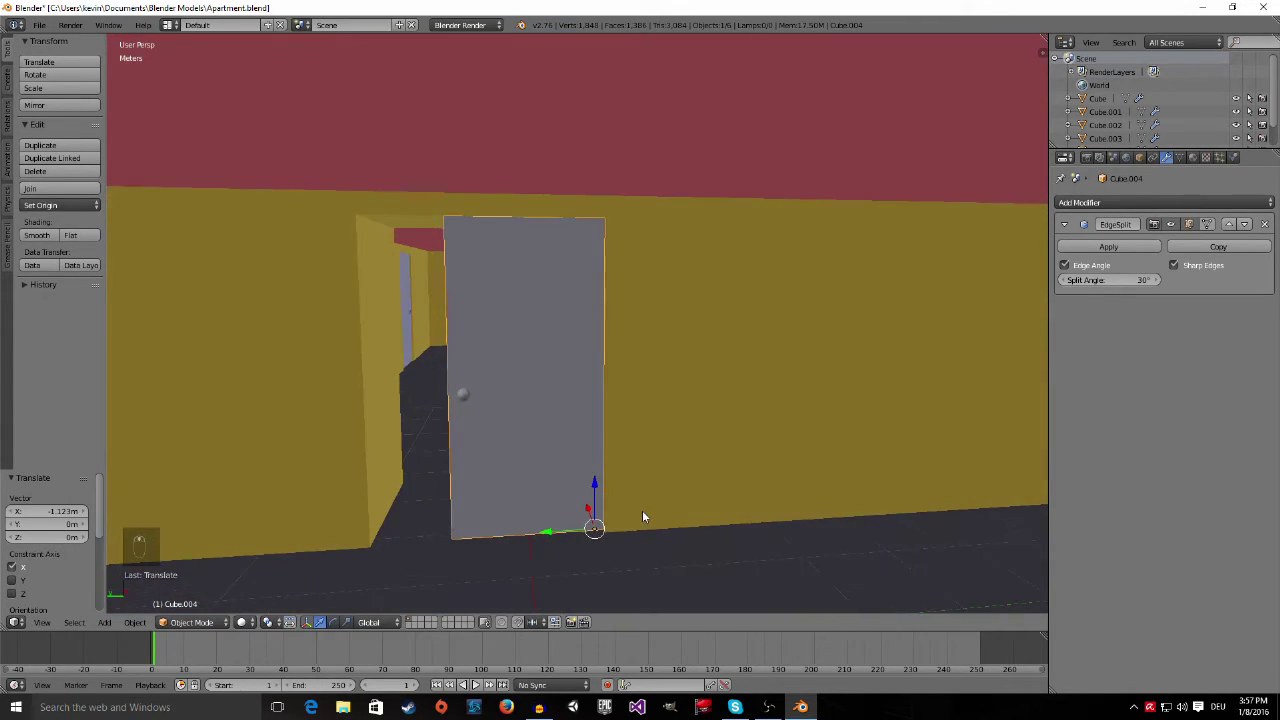
{"action": "scroll", "coordinate": [382, 229], "scroll_direction": "up", "scroll_amount": 3}
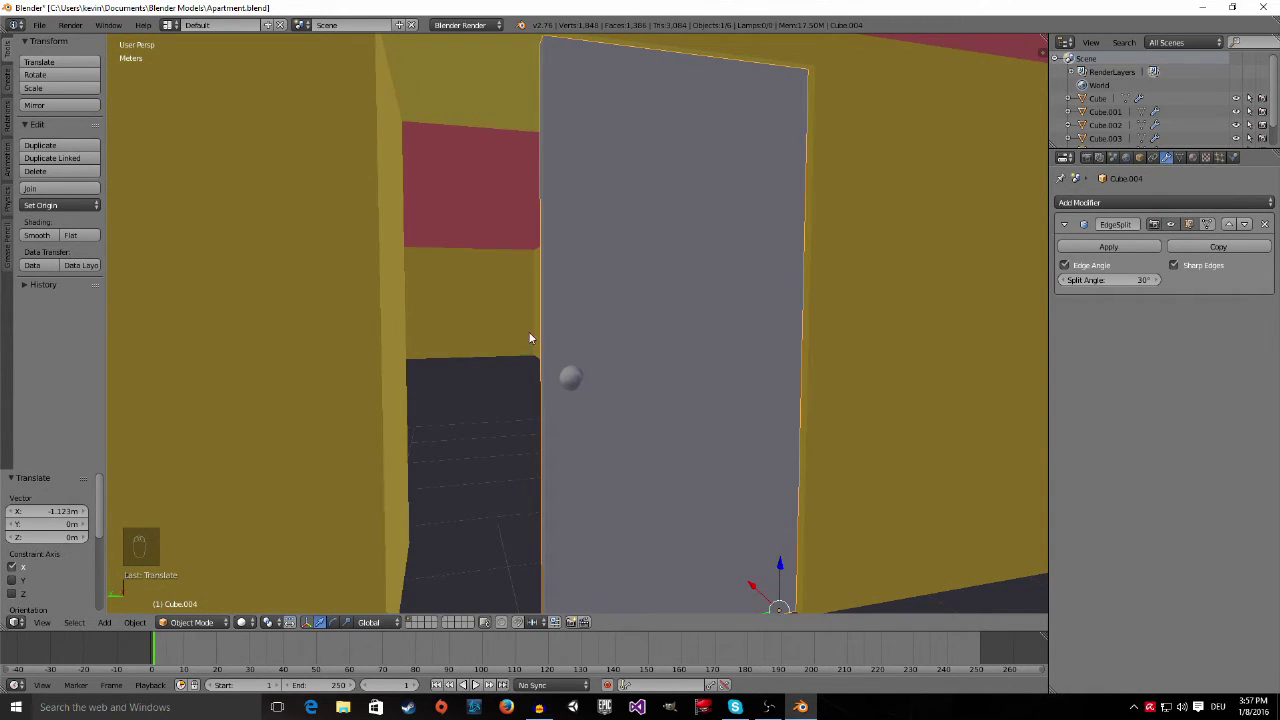
{"action": "scroll", "coordinate": [510, 330], "scroll_direction": "down", "scroll_amount": 6}
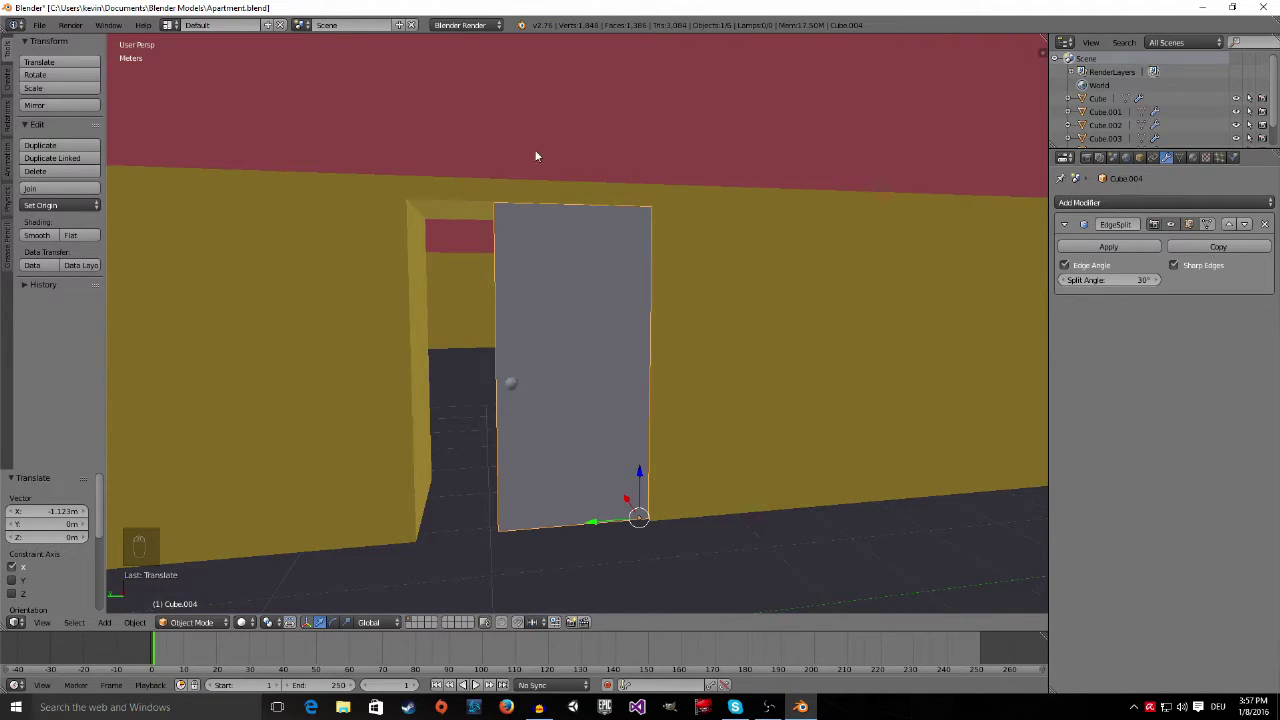
Narrow the door's whole mesh in Edit Mode by scaling it about 0.704 along Y
{"action": "key", "text": "Tab"}
{"action": "scroll", "coordinate": [558, 277], "scroll_direction": "up", "scroll_amount": 4}
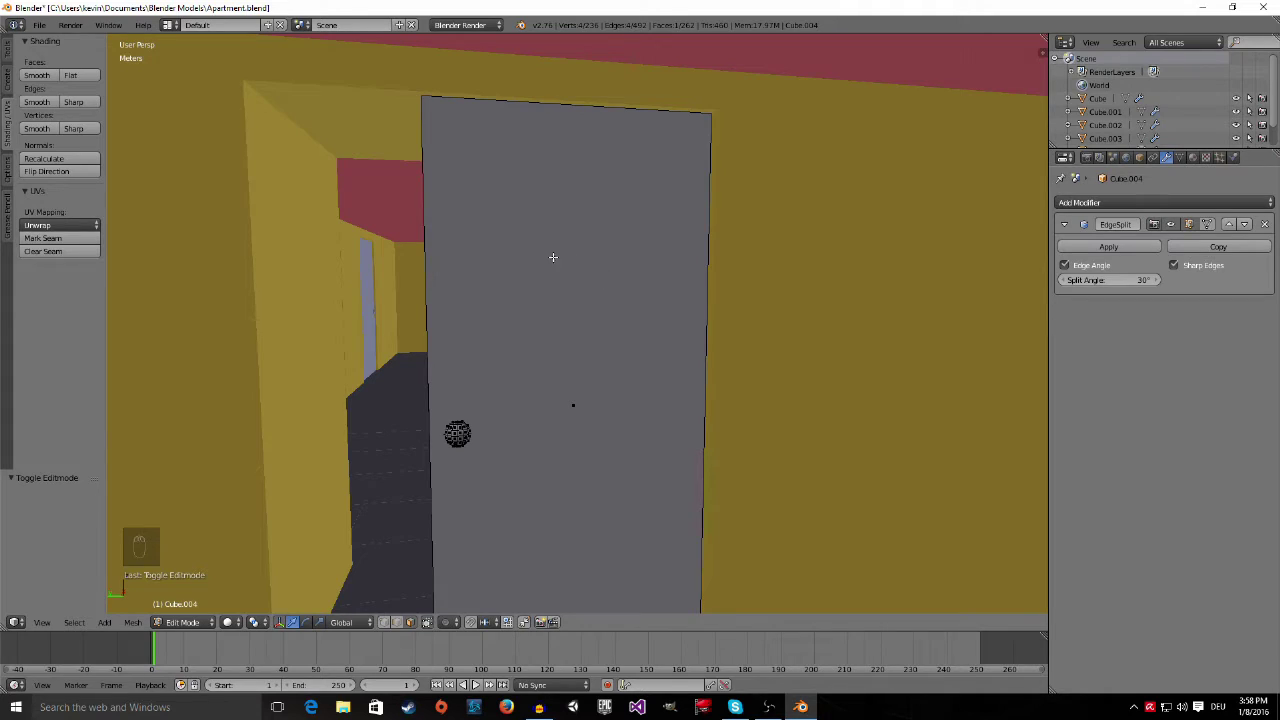
{"action": "key", "text": "z"}
{"action": "key", "text": "z"}
{"action": "key", "text": "a"}
{"action": "key", "text": "a"}
{"action": "key", "text": "a"}
{"action": "middle_click_drag", "start_coordinate": [568, 397], "coordinate": [572, 398]}
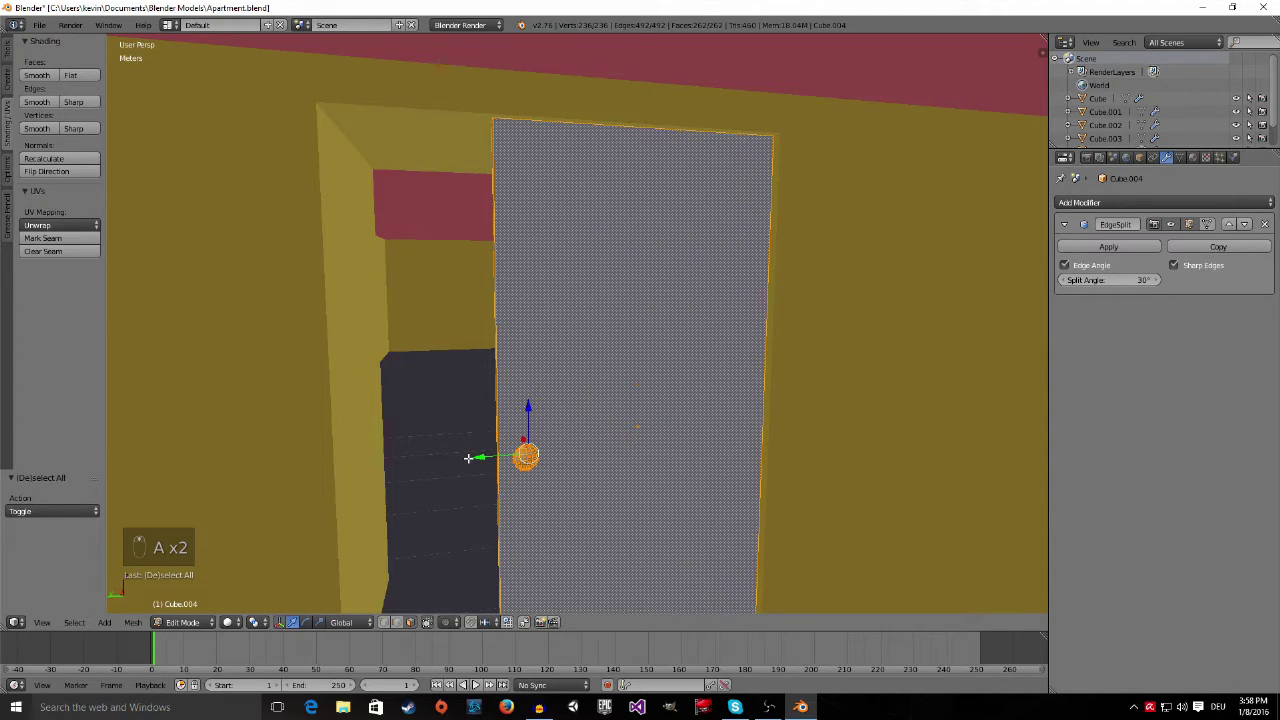
{"action": "key", "text": "s"}
{"action": "key", "text": "y"}
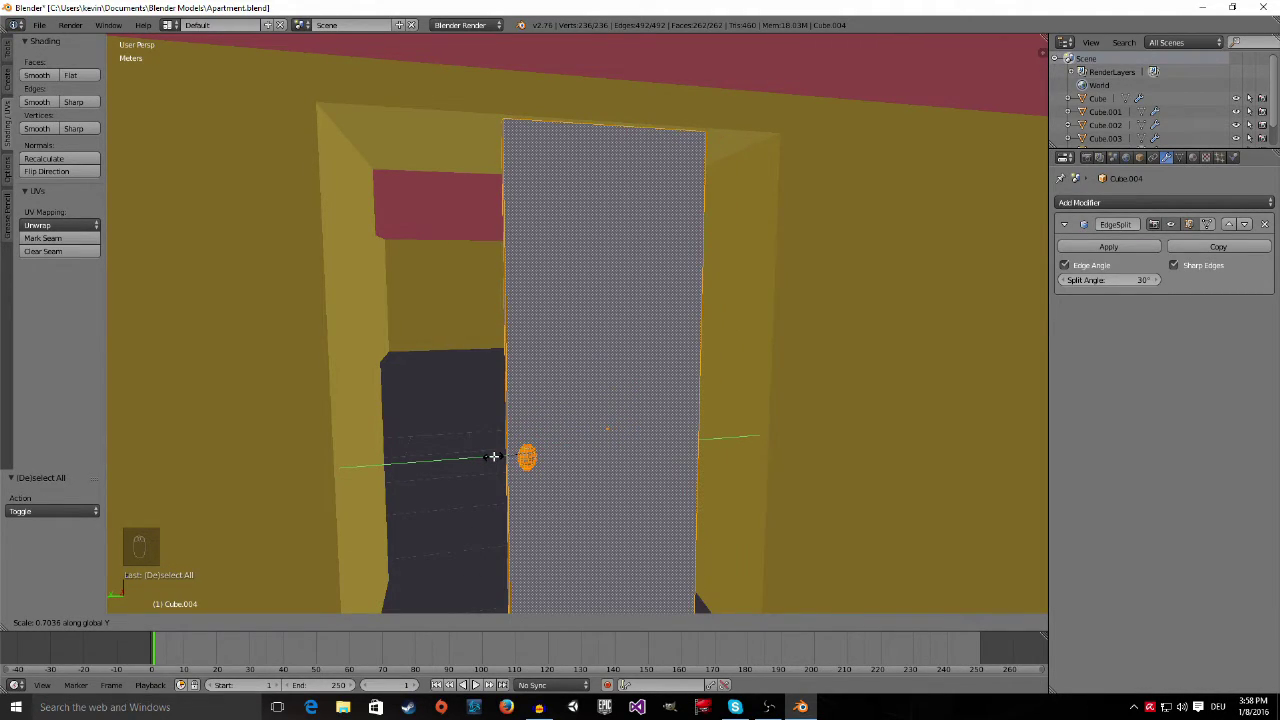
{"action": "left_click", "coordinate": [492, 456]}
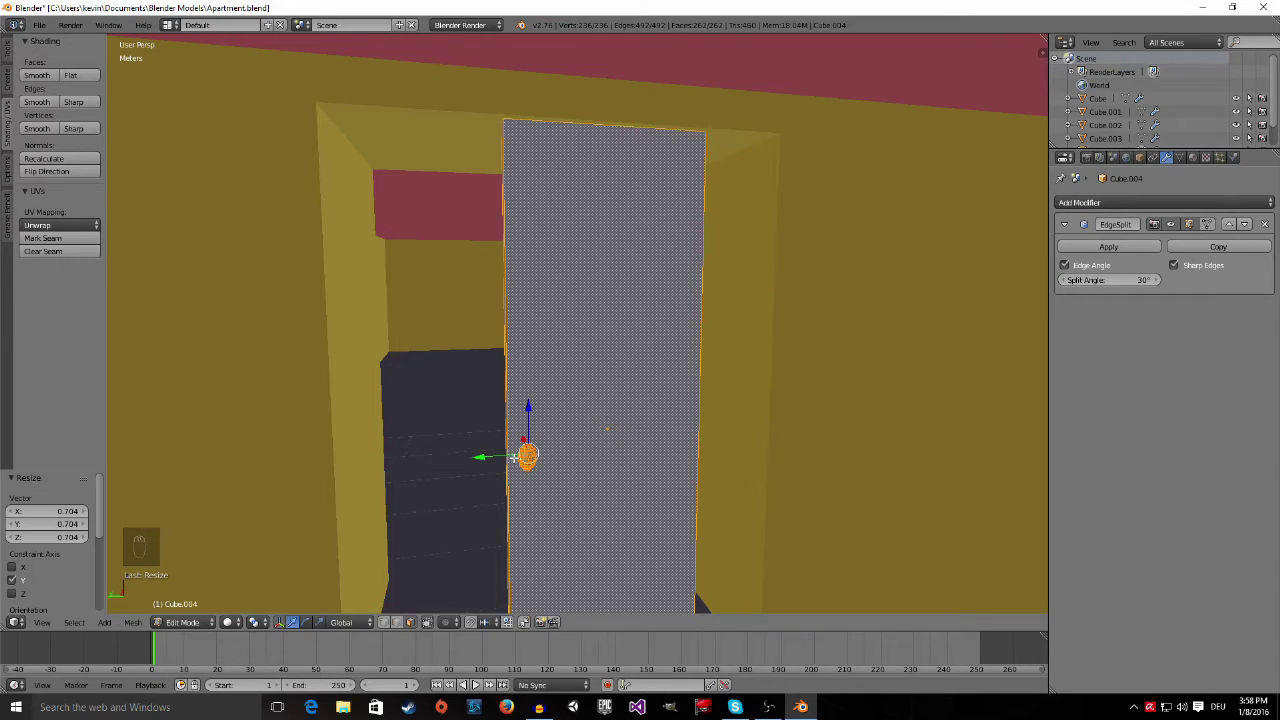
Slide the narrowed door's mesh along negative Y until its hinge side meets the doorway's jamb
{"action": "key", "text": "Tab"}
{"action": "scroll", "coordinate": [513, 463], "scroll_direction": "down", "scroll_amount": 2}
{"action": "key", "text": "Tab"}
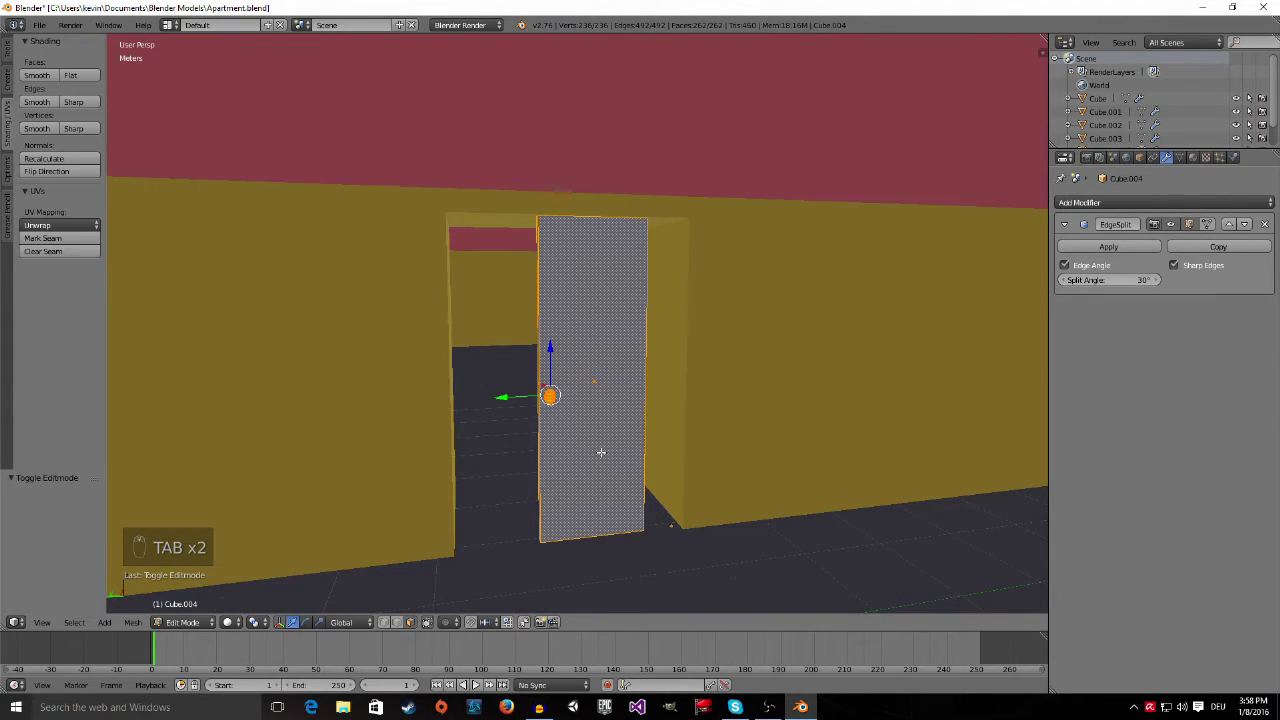
{"action": "left_click_drag", "start_coordinate": [505, 400], "coordinate": [540, 405]}
{"action": "middle_click_drag", "start_coordinate": [660, 519], "coordinate": [404, 348]}
{"action": "left_click_drag", "start_coordinate": [419, 360], "coordinate": [423, 362]}
{"action": "key", "text": "Tab"}
{"action": "middle_click_drag", "start_coordinate": [488, 372], "coordinate": [491, 375]}
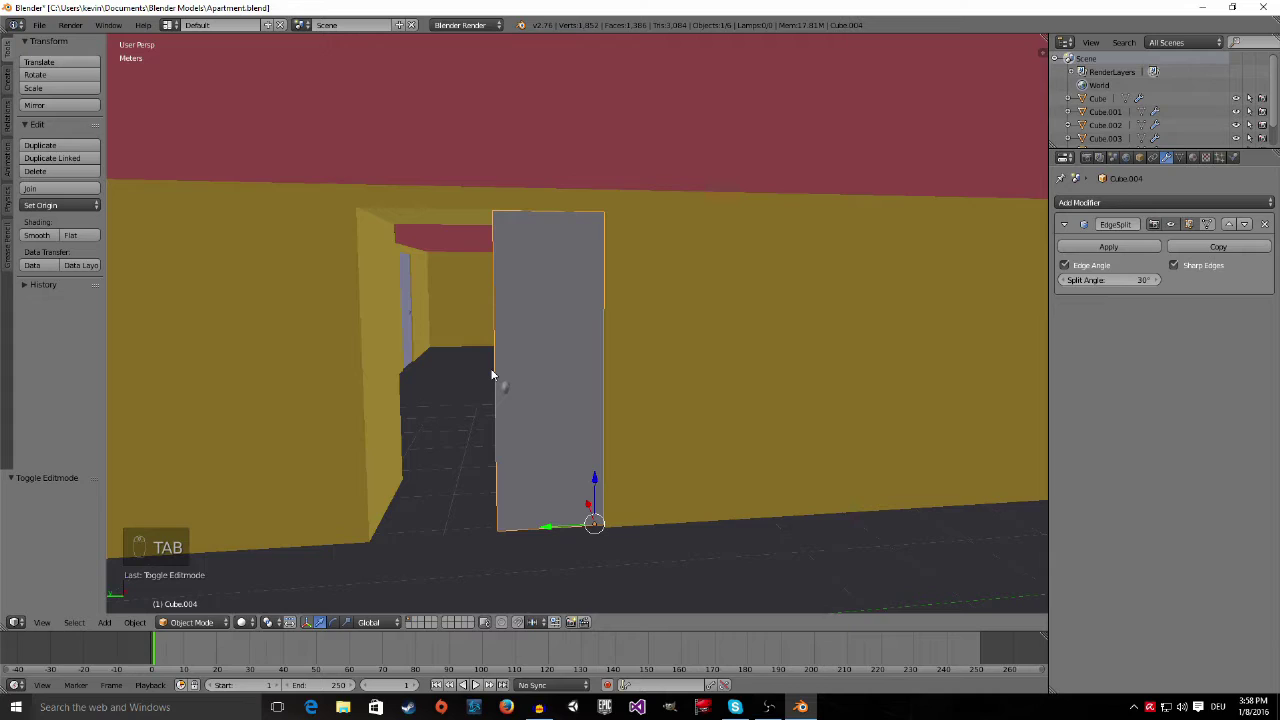
Duplicate the narrowed door in place and rotate the copy 180° about the Z axis
{"action": "key", "text": "shift+d"}
{"action": "right_click", "coordinate": [492, 374]}
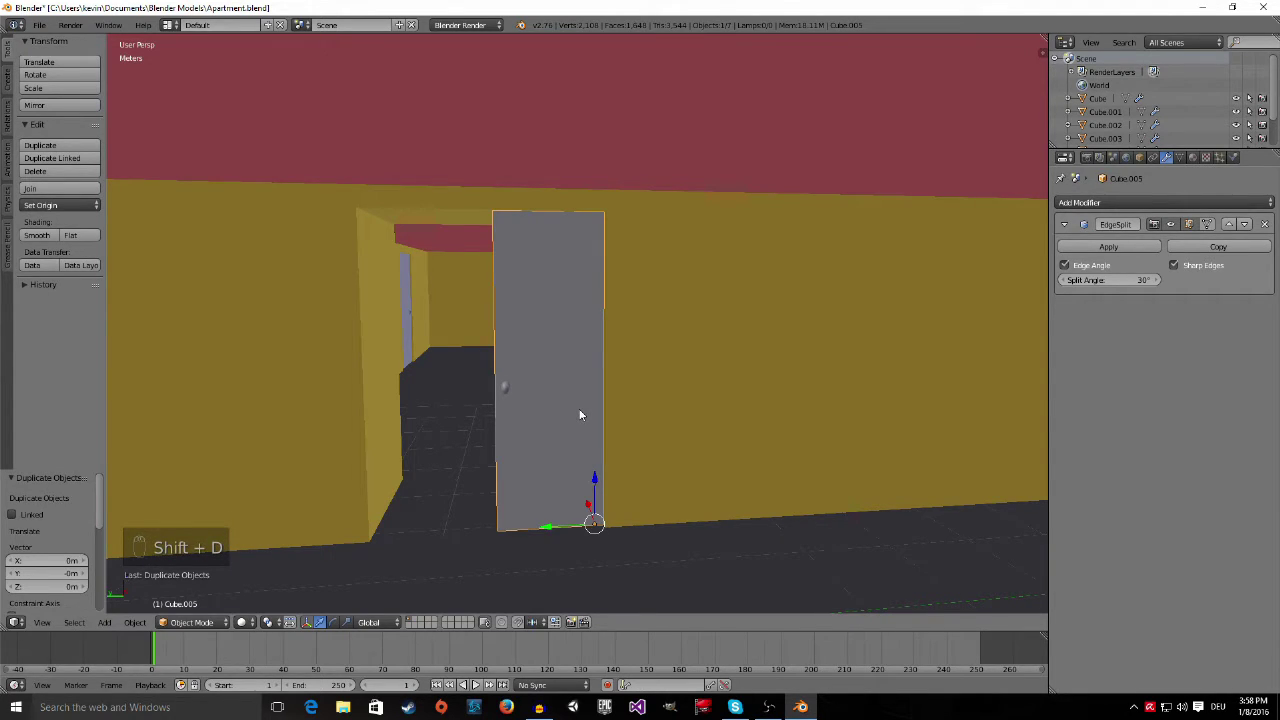
{"action": "key", "text": "r"}
{"action": "key", "text": "z"}
{"action": "type", "text": "180"}
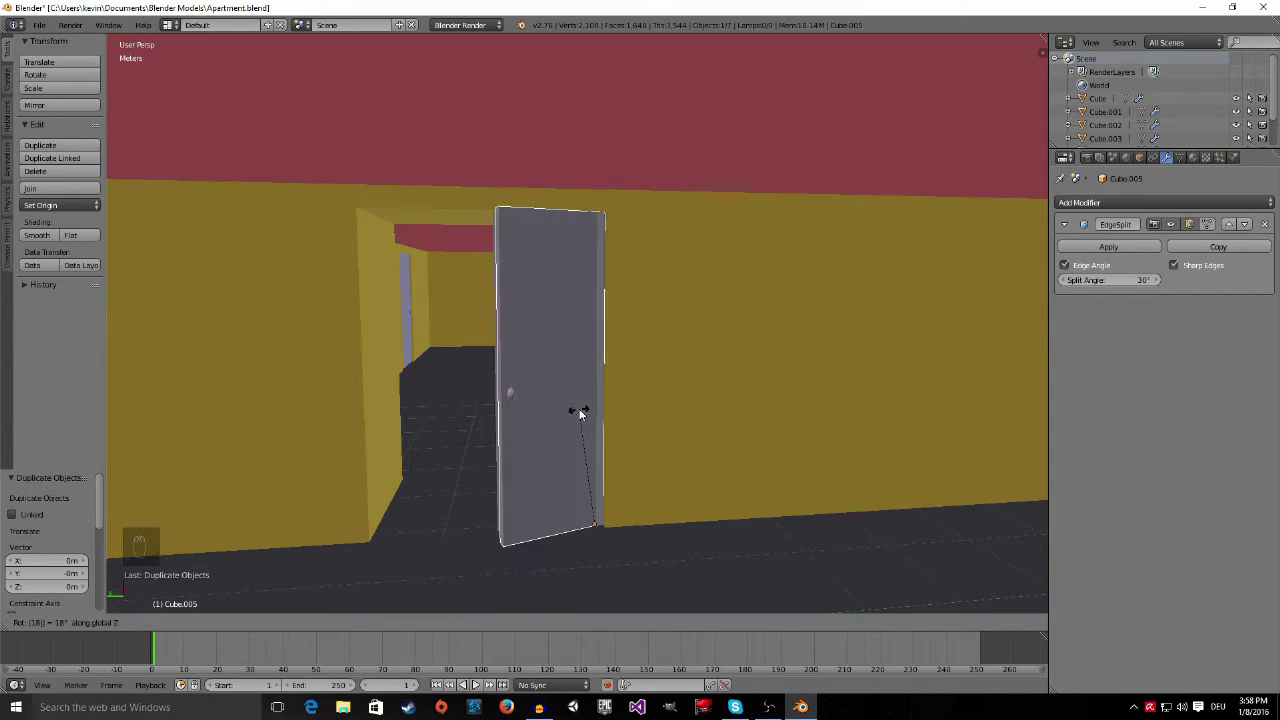
{"action": "key", "text": "Return"}
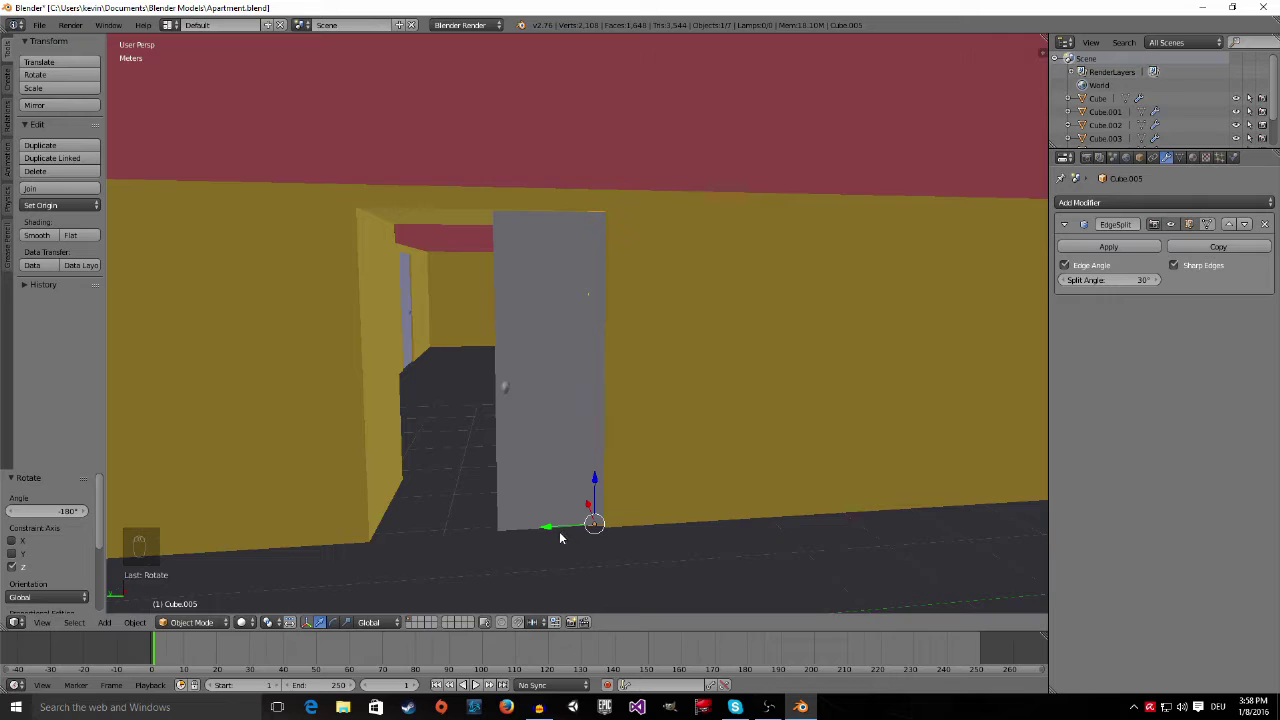
Move the rotated copy about 2.51 m along Y to the opposite jamb as the second leaf of a double door
{"action": "key", "text": "g"}
{"action": "key", "text": "x"}
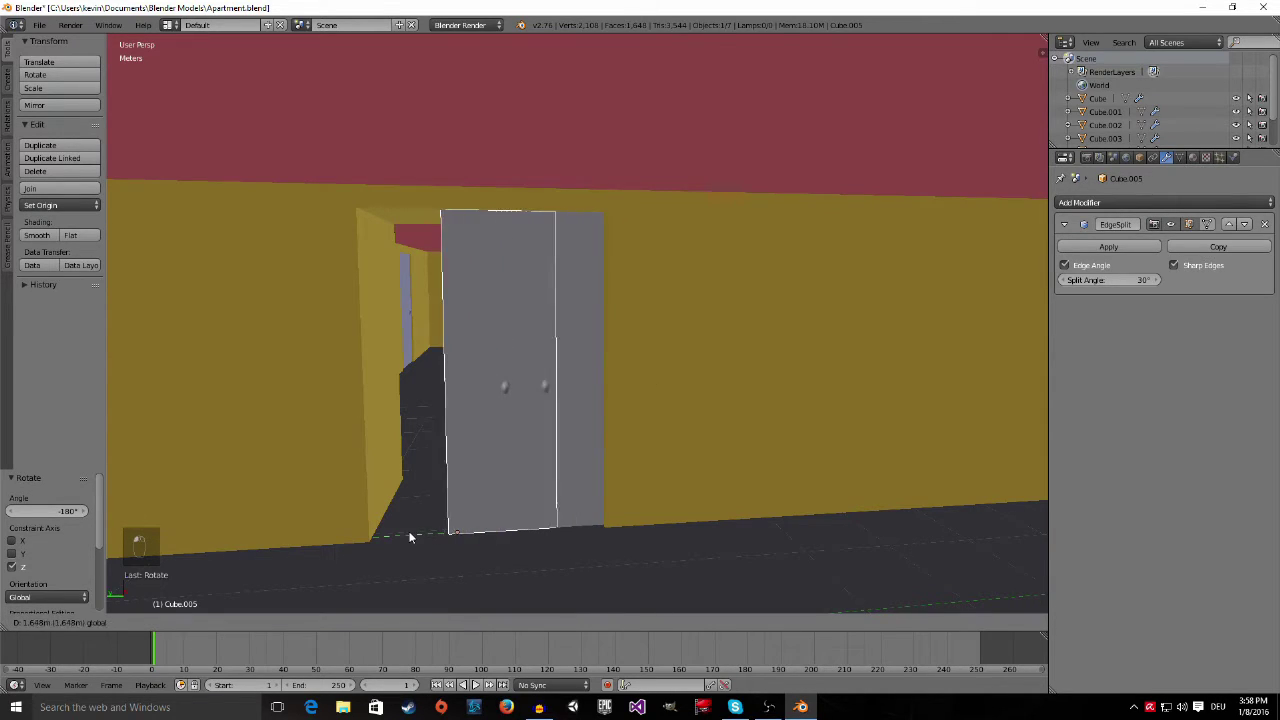
{"action": "left_click", "coordinate": [335, 534]}
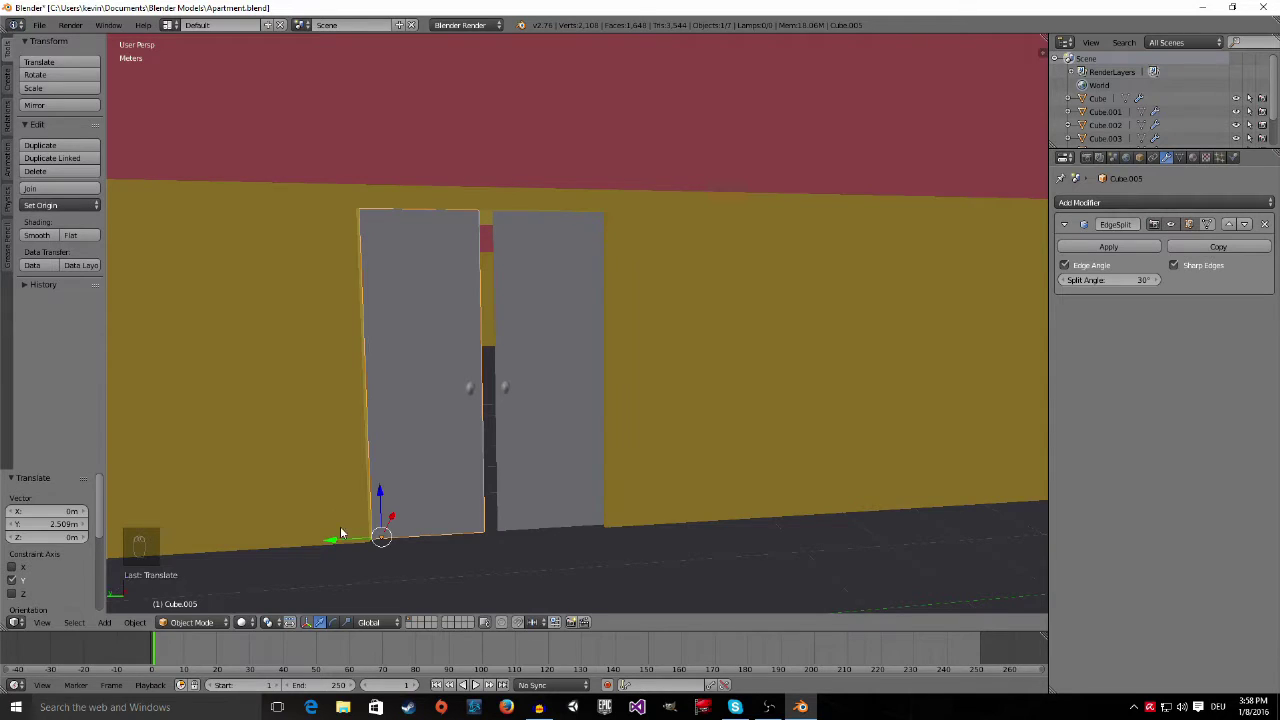
{"action": "scroll", "coordinate": [417, 496], "scroll_direction": "up", "scroll_amount": 5}
{"action": "scroll", "coordinate": [417, 496], "scroll_direction": "down", "scroll_amount": 5}
{"action": "middle_click_drag", "start_coordinate": [432, 491], "coordinate": [455, 498], "text": "shift"}
{"action": "scroll", "coordinate": [294, 540], "scroll_direction": "up", "scroll_amount": 5}
{"action": "scroll", "coordinate": [294, 540], "scroll_direction": "down", "scroll_amount": 5}
{"action": "key", "text": "g"}
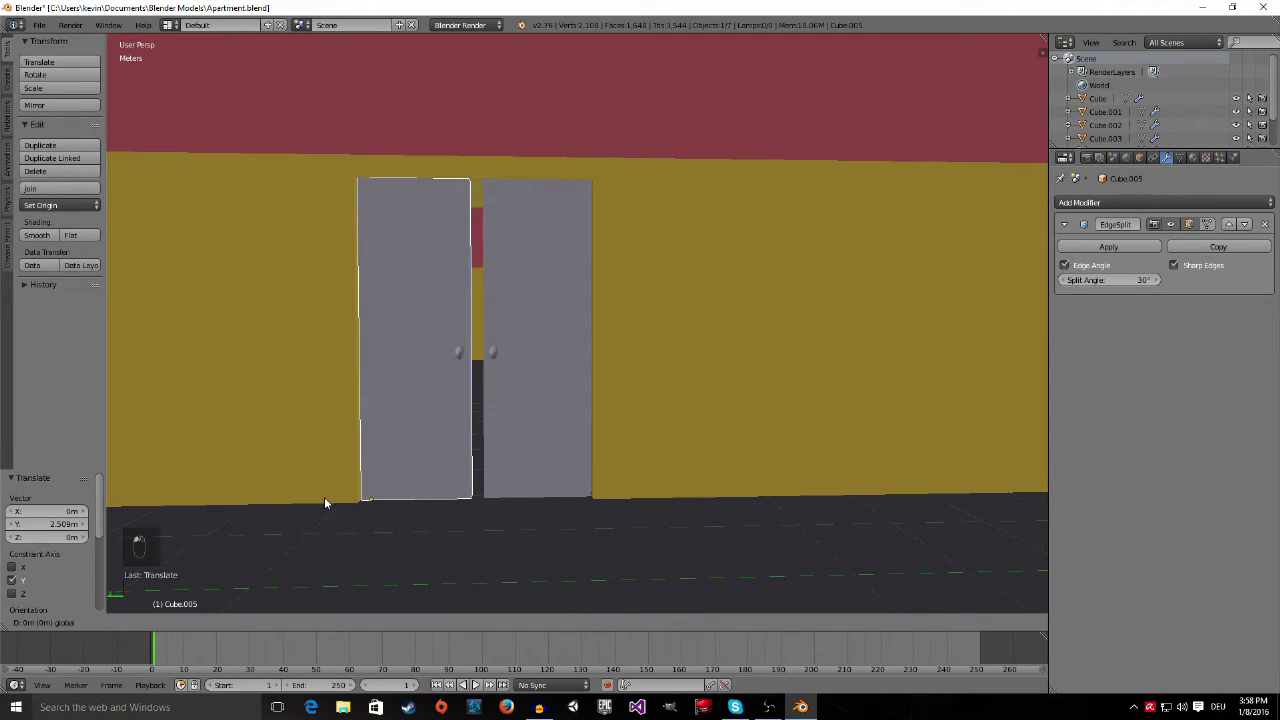
{"action": "right_click", "coordinate": [324, 497]}
Extend the second leaf's inner edge along Y towards the middle of the doorway
{"action": "scroll", "coordinate": [324, 497], "scroll_direction": "up", "scroll_amount": 4}
{"action": "key", "text": "Tab"}
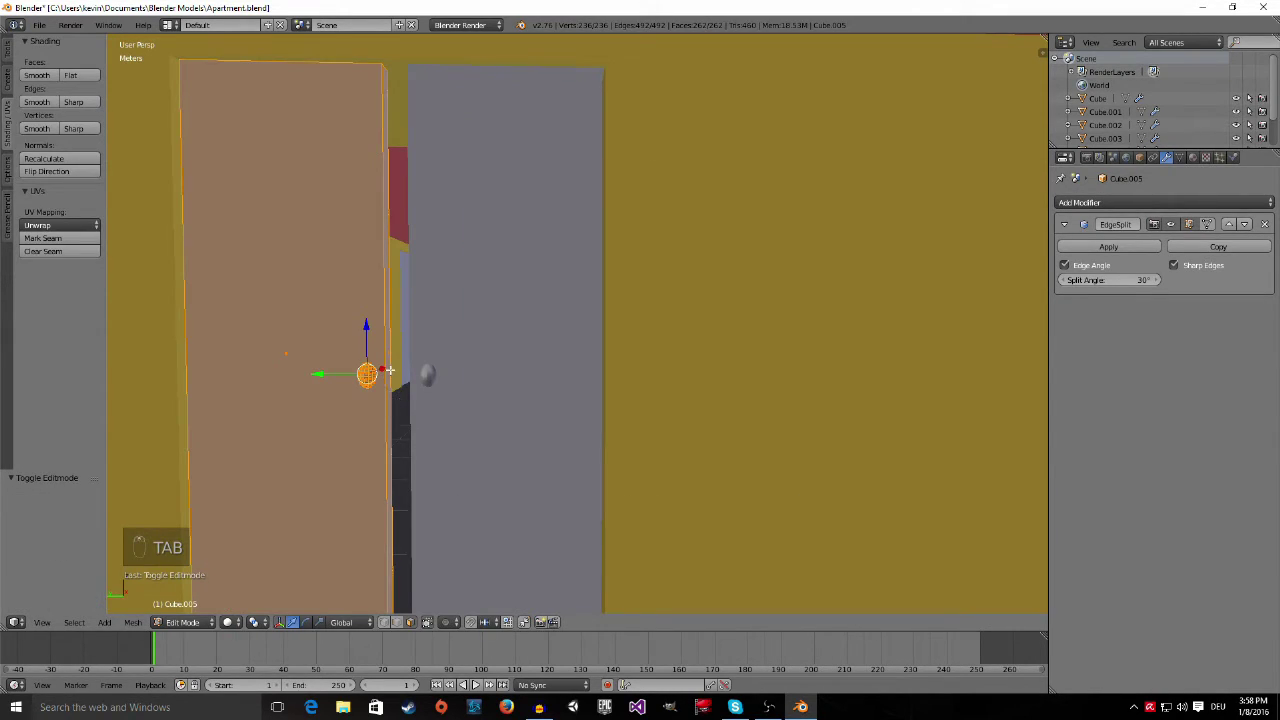
{"action": "right_click", "coordinate": [387, 363]}
{"action": "left_click_drag", "start_coordinate": [341, 353], "coordinate": [354, 353]}
{"action": "middle_click_drag", "start_coordinate": [354, 353], "coordinate": [400, 368]}
{"action": "key", "text": "Tab"}
Extend the first leaf's inner edge about 8.5 cm along Y to meet the second leaf
{"action": "right_click", "coordinate": [540, 369]}
{"action": "key", "text": "Tab"}
{"action": "middle_click_drag", "start_coordinate": [540, 369], "coordinate": [648, 455]}
{"action": "right_click", "coordinate": [648, 455]}
{"action": "left_click_drag", "start_coordinate": [621, 462], "coordinate": [596, 459]}
{"action": "middle_click_drag", "start_coordinate": [596, 459], "coordinate": [600, 454]}
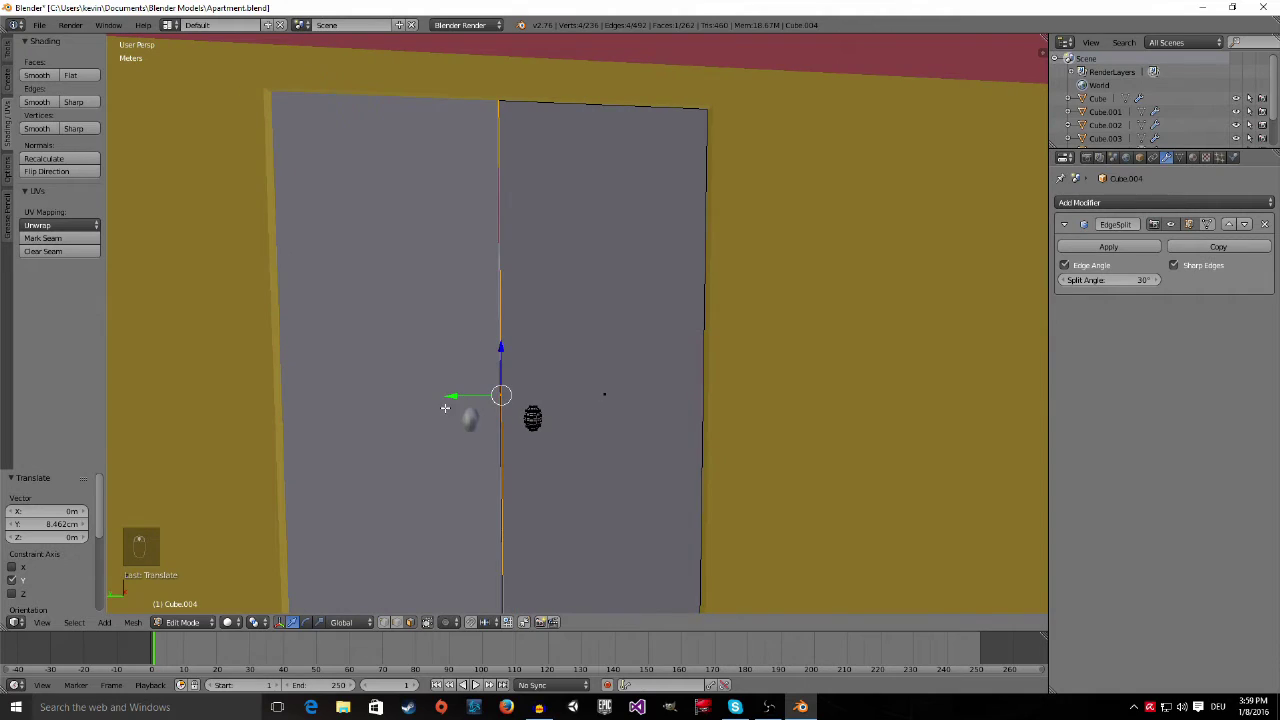
{"action": "key", "text": "Tab"}
{"action": "scroll", "coordinate": [460, 397], "scroll_direction": "up", "scroll_amount": 4}
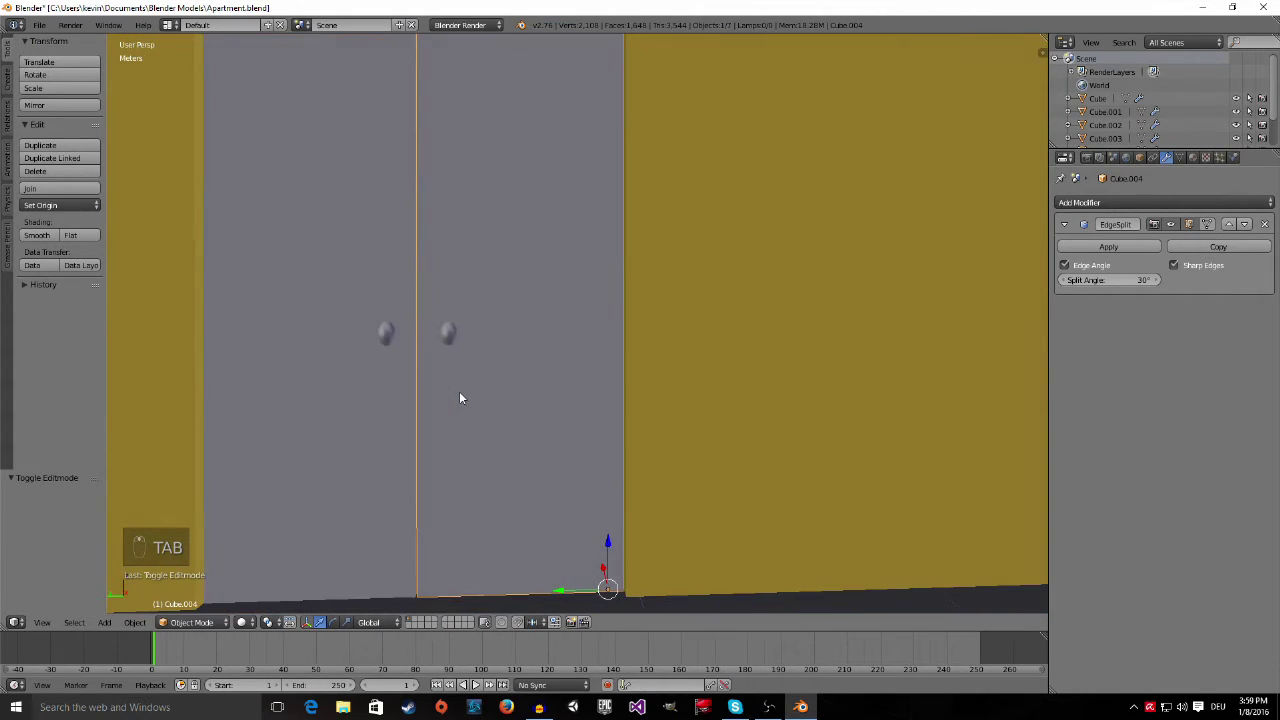
Fine-tune the first leaf and its inner edge along Y to close the remaining gap between the leaves
{"action": "left_click_drag", "start_coordinate": [564, 591], "coordinate": [560, 586]}
{"action": "scroll", "coordinate": [545, 474], "scroll_direction": "up", "scroll_amount": 3}
{"action": "middle_click_drag", "start_coordinate": [443, 414], "coordinate": [468, 372]}
{"action": "key", "text": "Tab"}
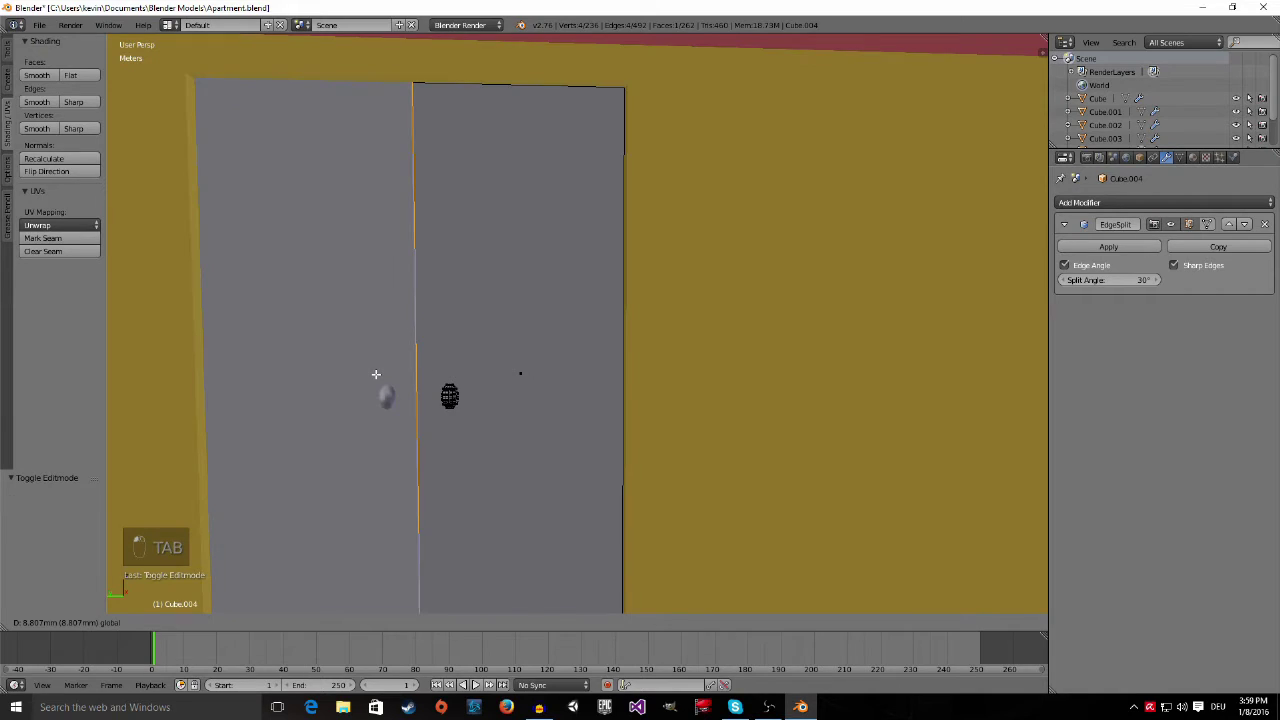
{"action": "key", "text": "Tab"}
{"action": "scroll", "coordinate": [401, 378], "scroll_direction": "down", "scroll_amount": 5}
{"action": "scroll", "coordinate": [478, 381], "scroll_direction": "up", "scroll_amount": 2}
Examine the hallway doors and the double door from both sides, including the gap between the two leaves
{"action": "right_click", "coordinate": [460, 391]}
{"action": "right_click", "coordinate": [527, 390]}
{"action": "middle_click_drag", "start_coordinate": [527, 392], "coordinate": [509, 416]}
{"action": "right_click", "coordinate": [586, 365]}
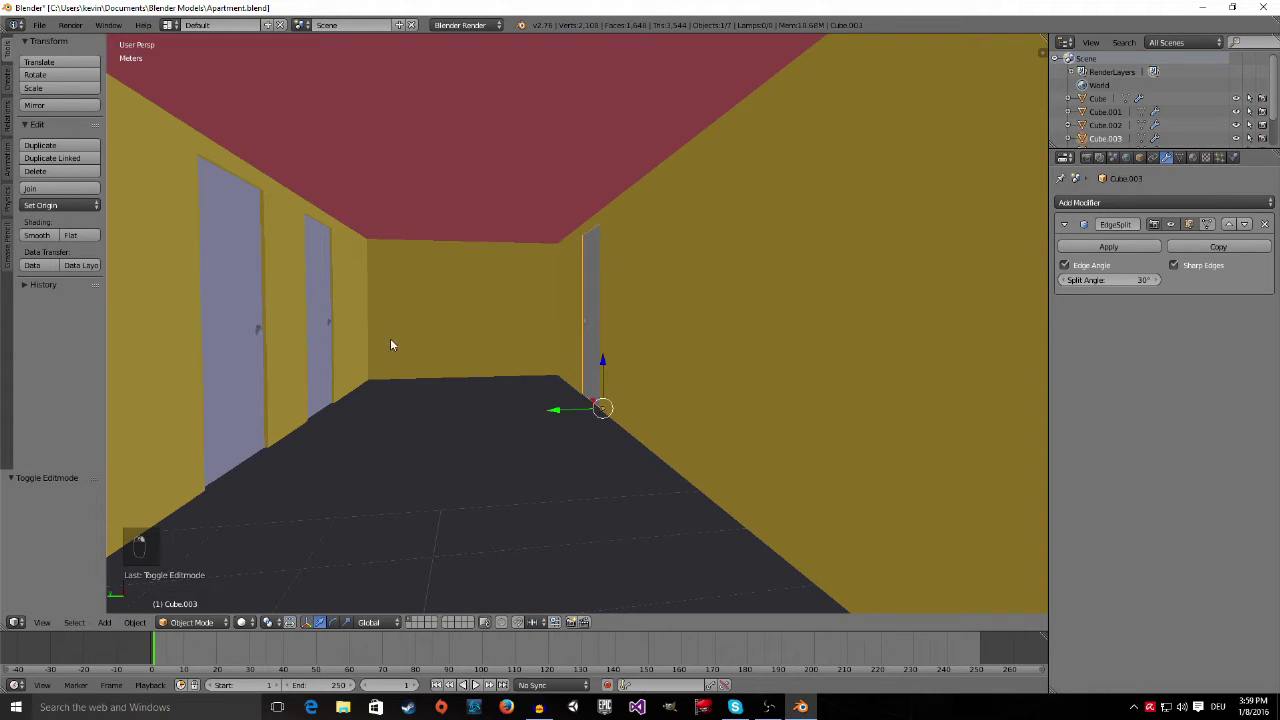
{"action": "right_click", "coordinate": [321, 333]}
{"action": "right_click", "coordinate": [243, 341]}
{"action": "middle_click_drag", "start_coordinate": [270, 358], "coordinate": [631, 475]}
{"action": "middle_click_drag", "start_coordinate": [554, 463], "coordinate": [371, 391]}
{"action": "right_click", "coordinate": [326, 349]}
{"action": "middle_click_drag", "start_coordinate": [326, 349], "coordinate": [332, 389]}
{"action": "middle_click_drag", "start_coordinate": [256, 296], "coordinate": [923, 309]}
{"action": "scroll", "coordinate": [762, 387], "scroll_direction": "up", "scroll_amount": 5}
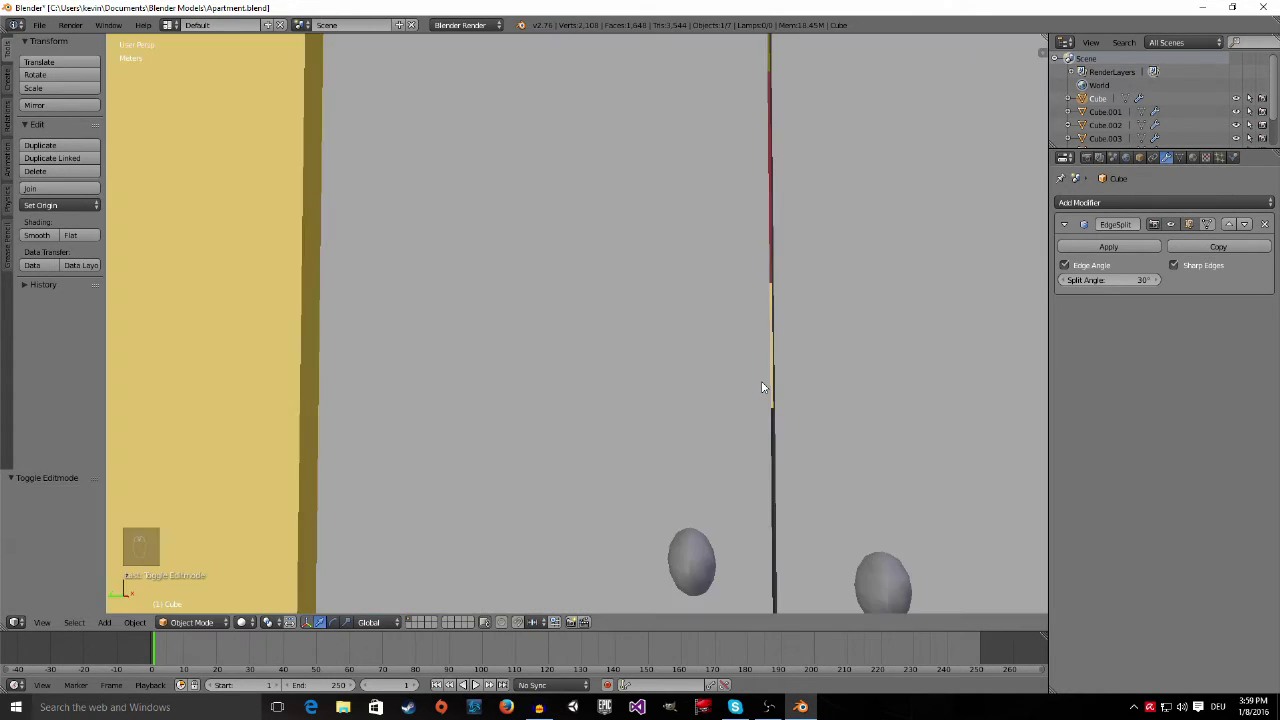
{"action": "scroll", "coordinate": [660, 373], "scroll_direction": "down", "scroll_amount": 5}
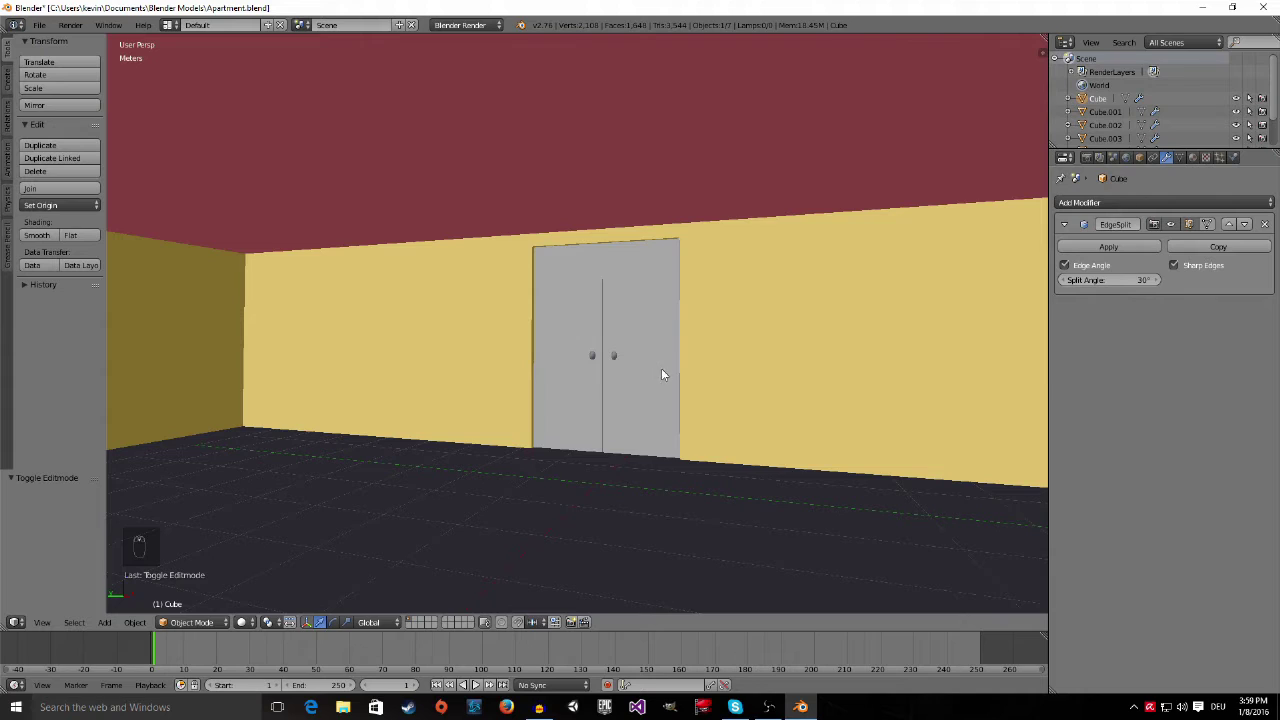
{"action": "middle_click_drag", "start_coordinate": [669, 380], "coordinate": [674, 377]}
{"action": "scroll", "coordinate": [674, 377], "scroll_direction": "down", "scroll_amount": 5}
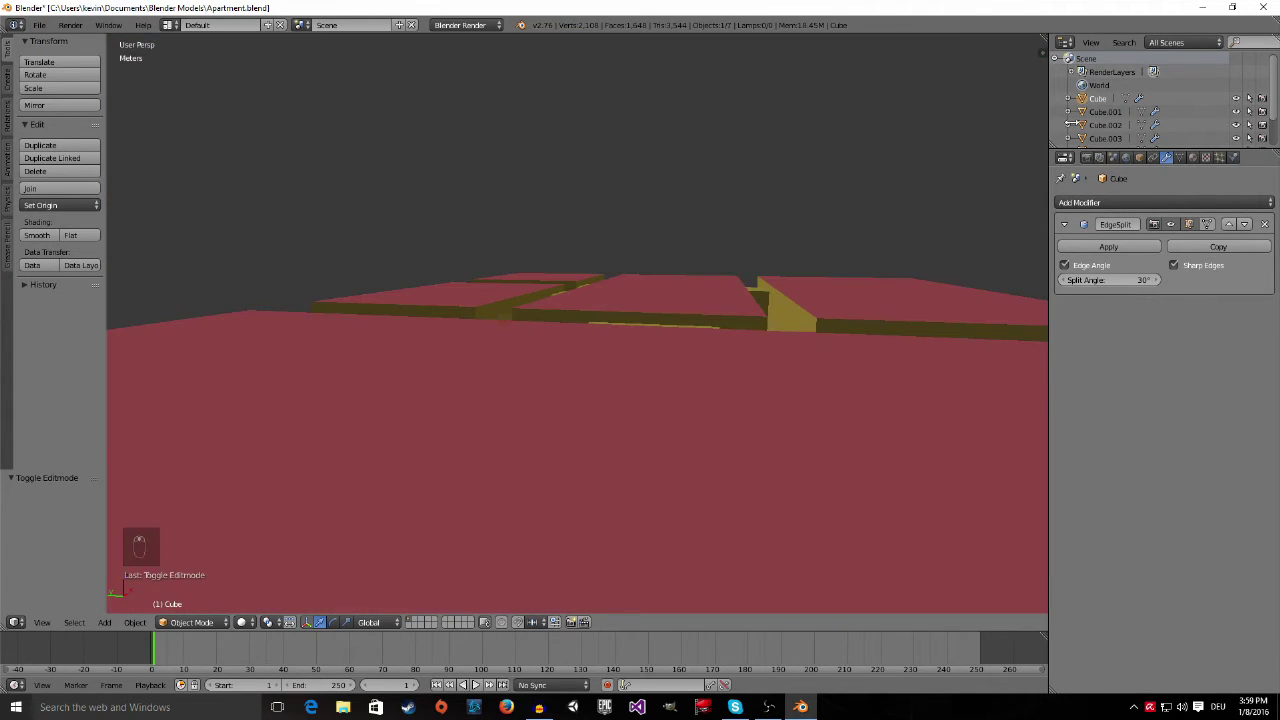
{"action": "scroll", "coordinate": [1135, 130], "scroll_direction": "down", "scroll_amount": 3}
{"action": "scroll", "coordinate": [786, 466], "scroll_direction": "up", "scroll_amount": 5}
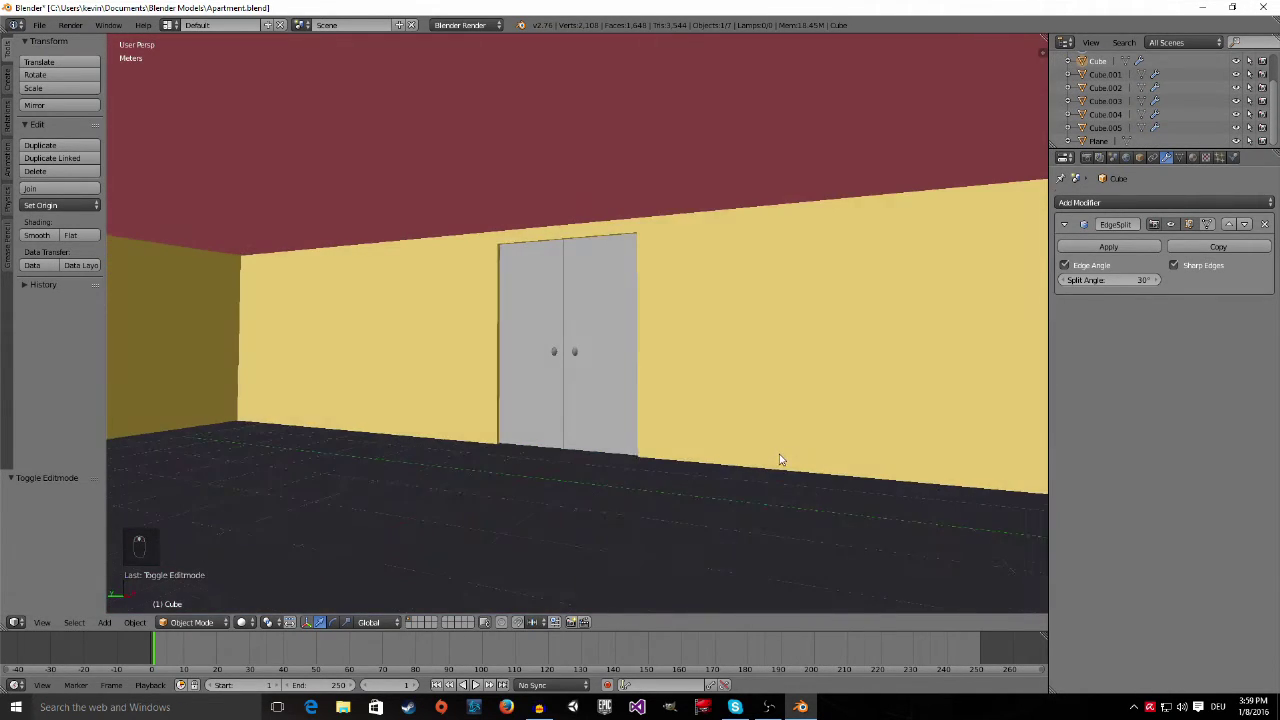
{"action": "middle_click_drag", "start_coordinate": [500, 466], "coordinate": [463, 435]}
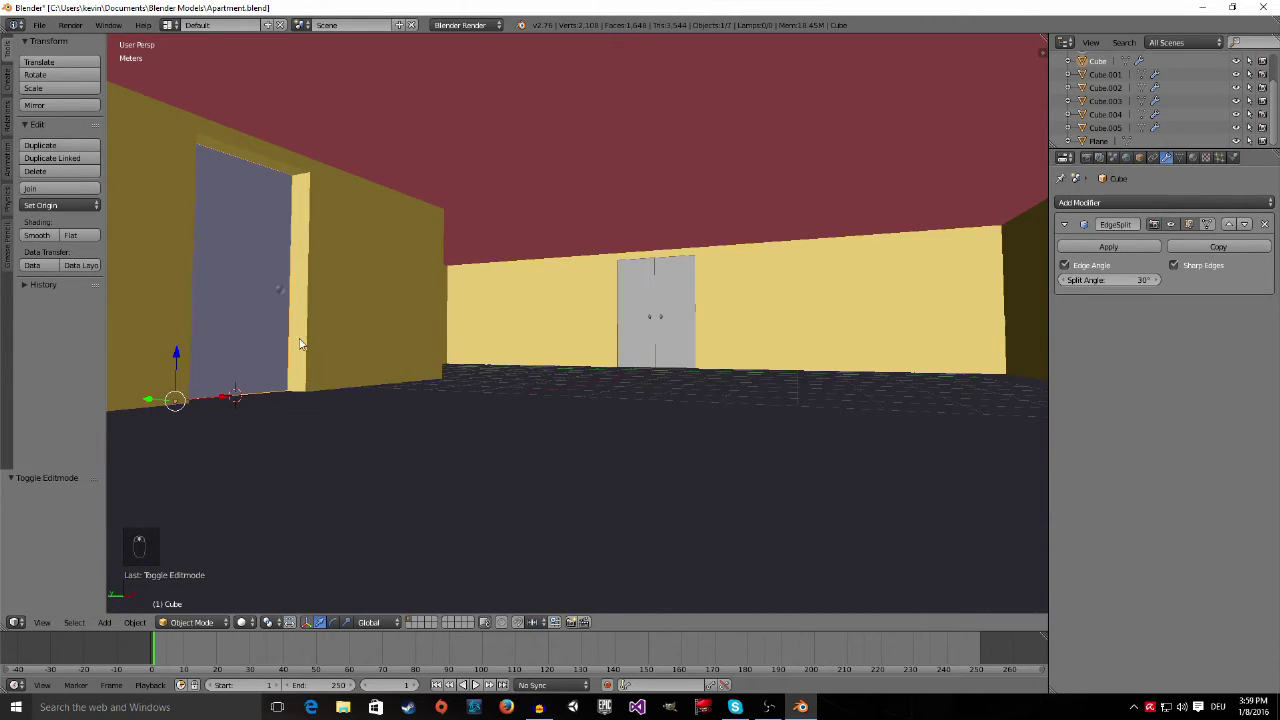
Rename the single door in the room with the double door as Door01
{"action": "right_click", "coordinate": [270, 310]}
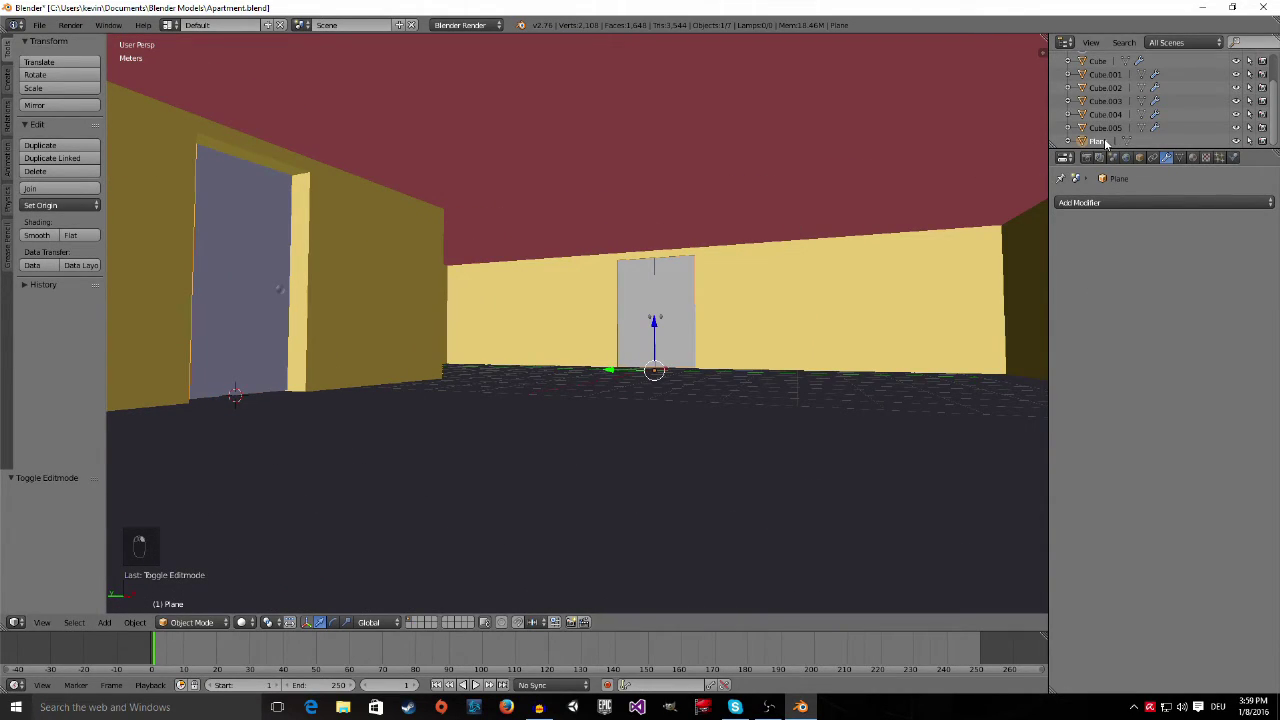
{"action": "right_click", "coordinate": [209, 244]}
{"action": "scroll", "coordinate": [1110, 105], "scroll_direction": "up", "scroll_amount": 3}
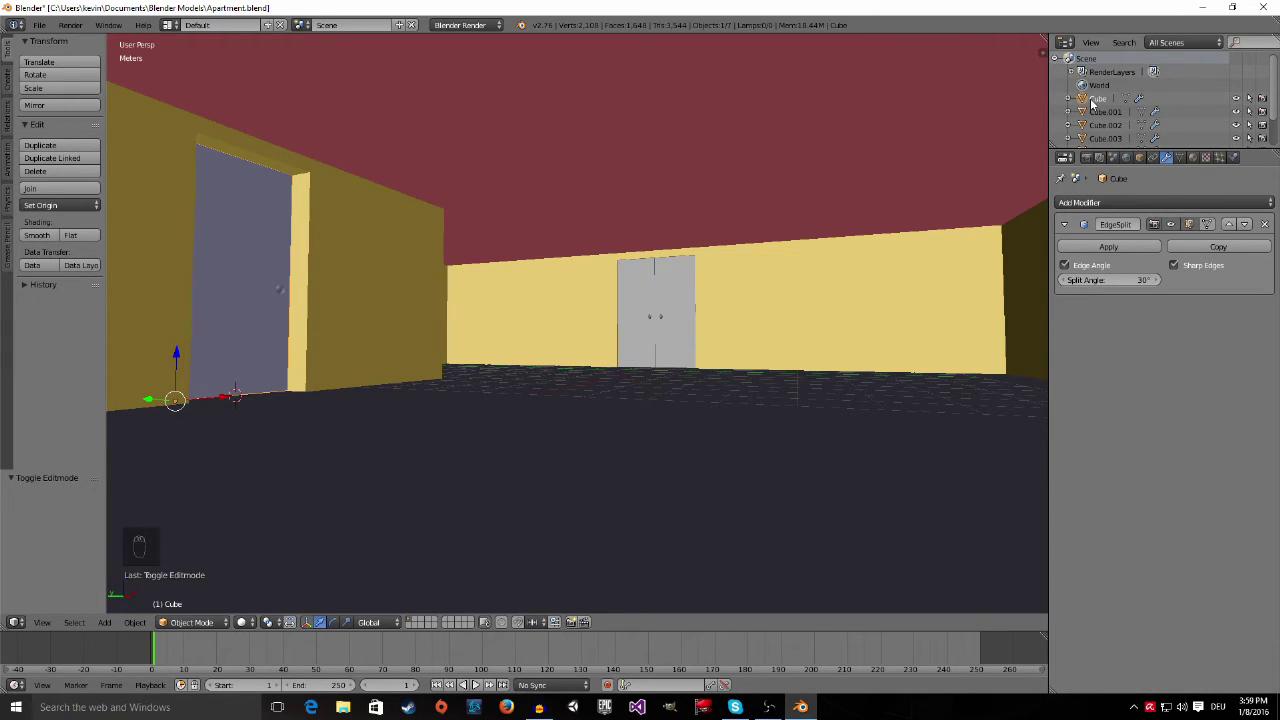
{"action": "double_click", "coordinate": [1097, 100]}
{"action": "type", "text": "Door"}
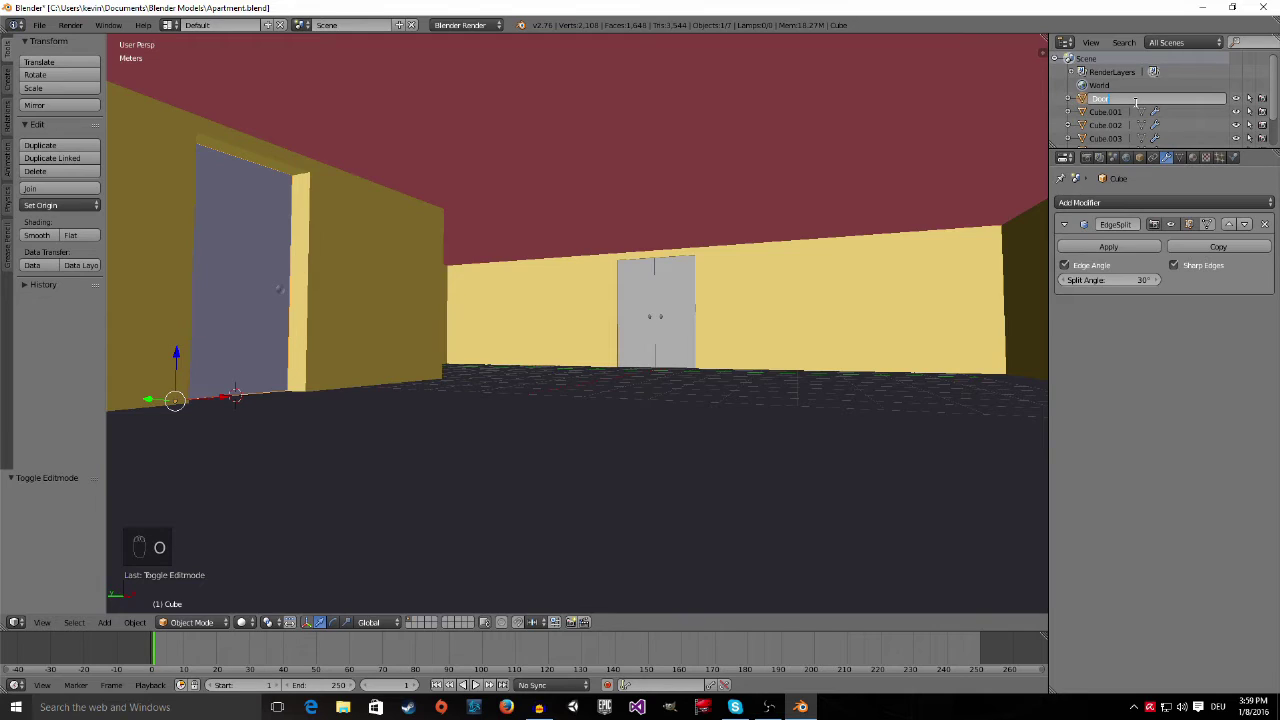
{"action": "key", "text": "Return"}
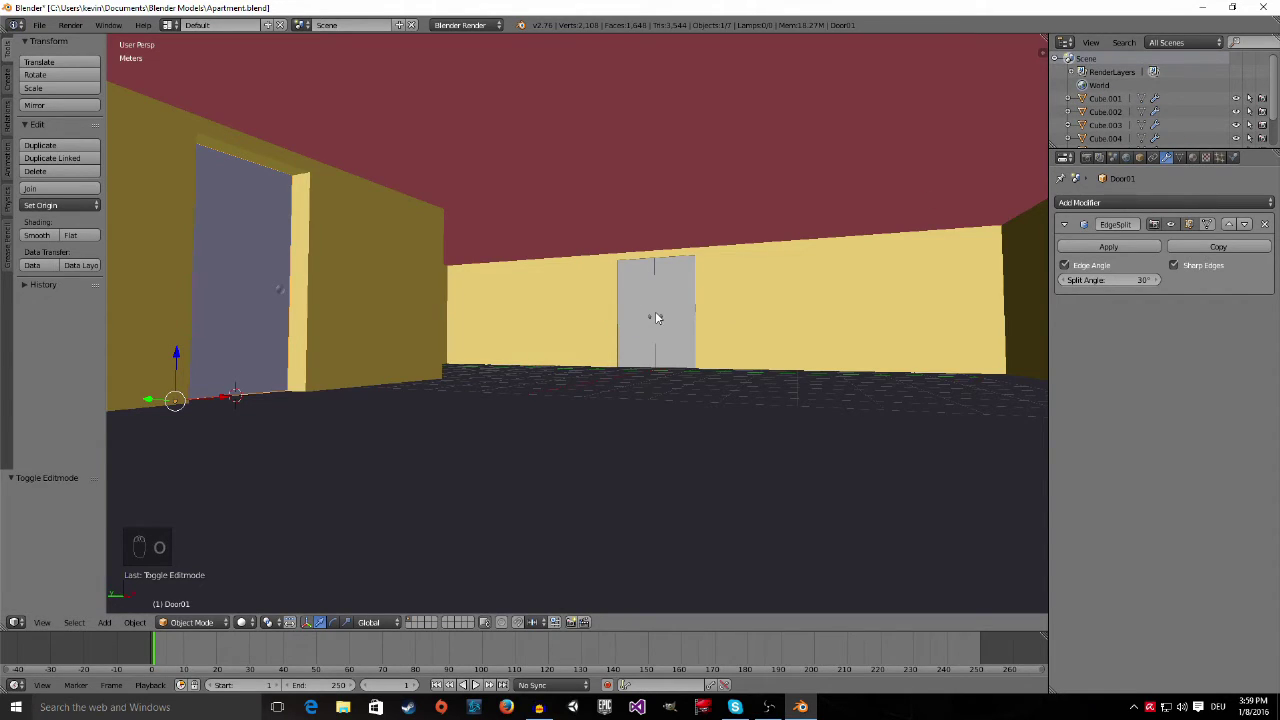
Rename the left-hand leaf of the double door as Door_02
{"action": "scroll", "coordinate": [655, 311], "scroll_direction": "up", "scroll_amount": 5}
{"action": "right_click", "coordinate": [779, 337]}
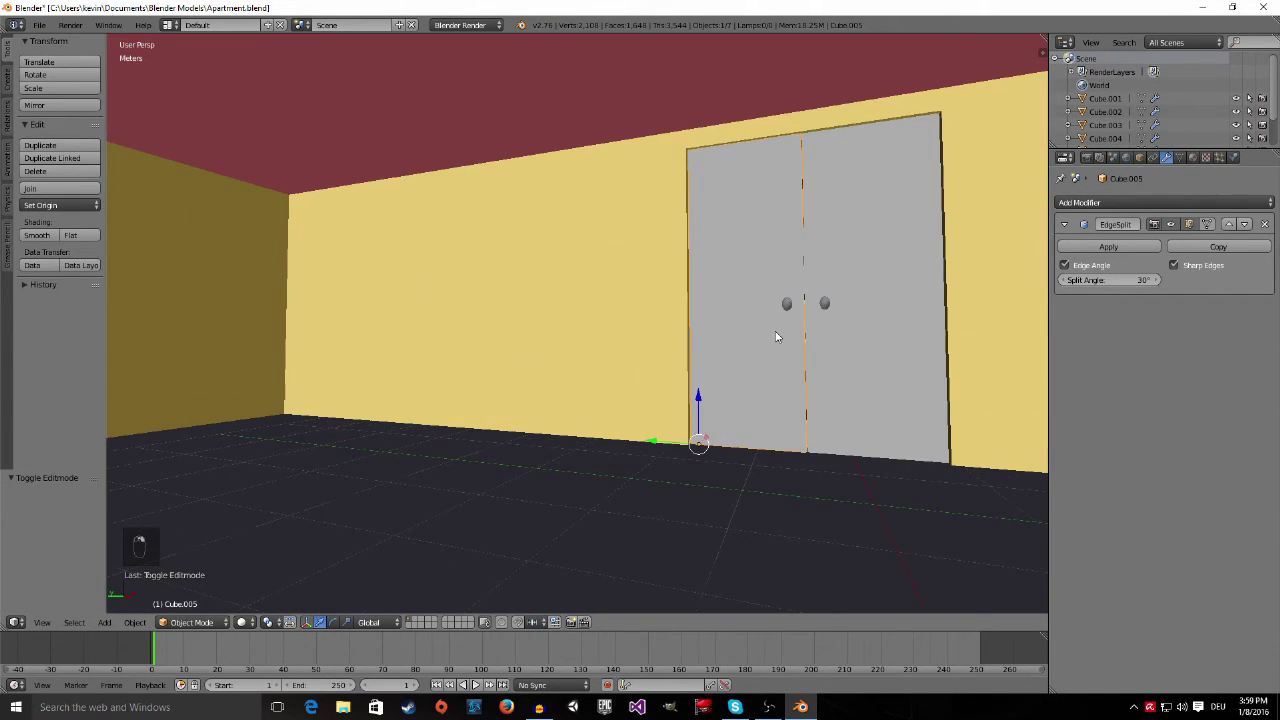
{"action": "scroll", "coordinate": [1113, 118], "scroll_direction": "down", "scroll_amount": 2}
{"action": "double_click", "coordinate": [1113, 116]}
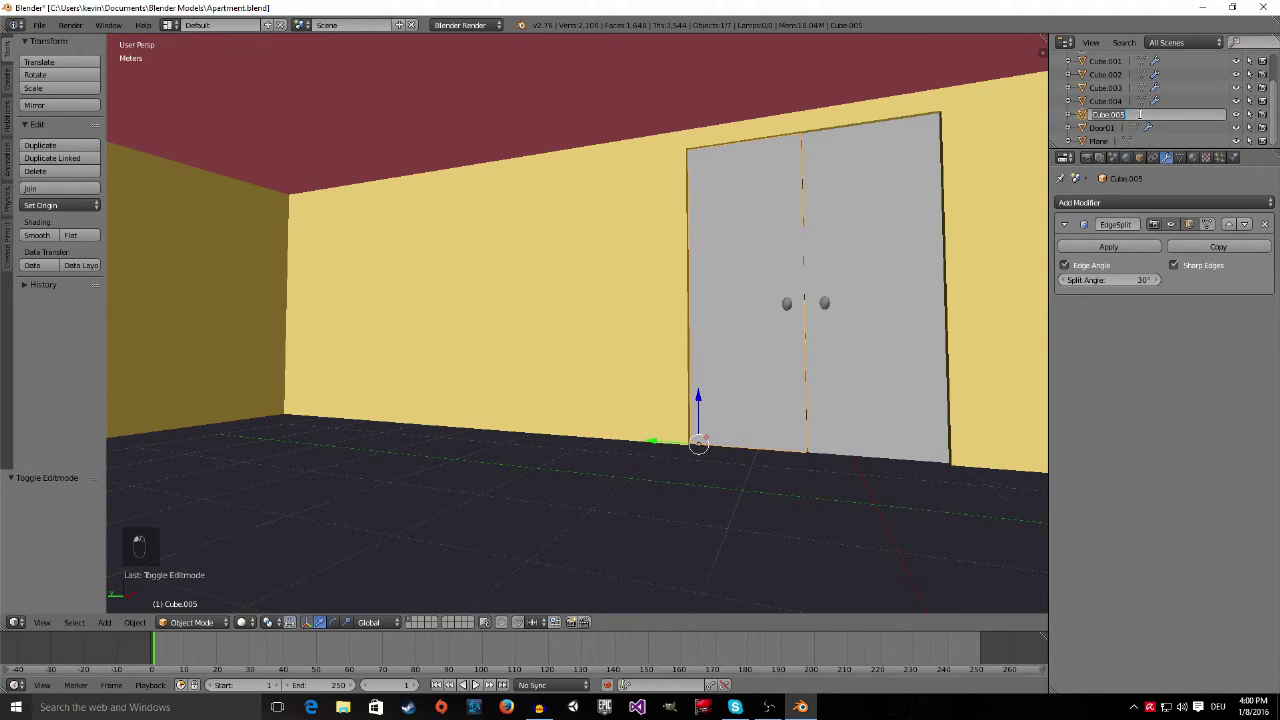
{"action": "type", "text": "Door_02"}
{"action": "key", "text": "Return"}
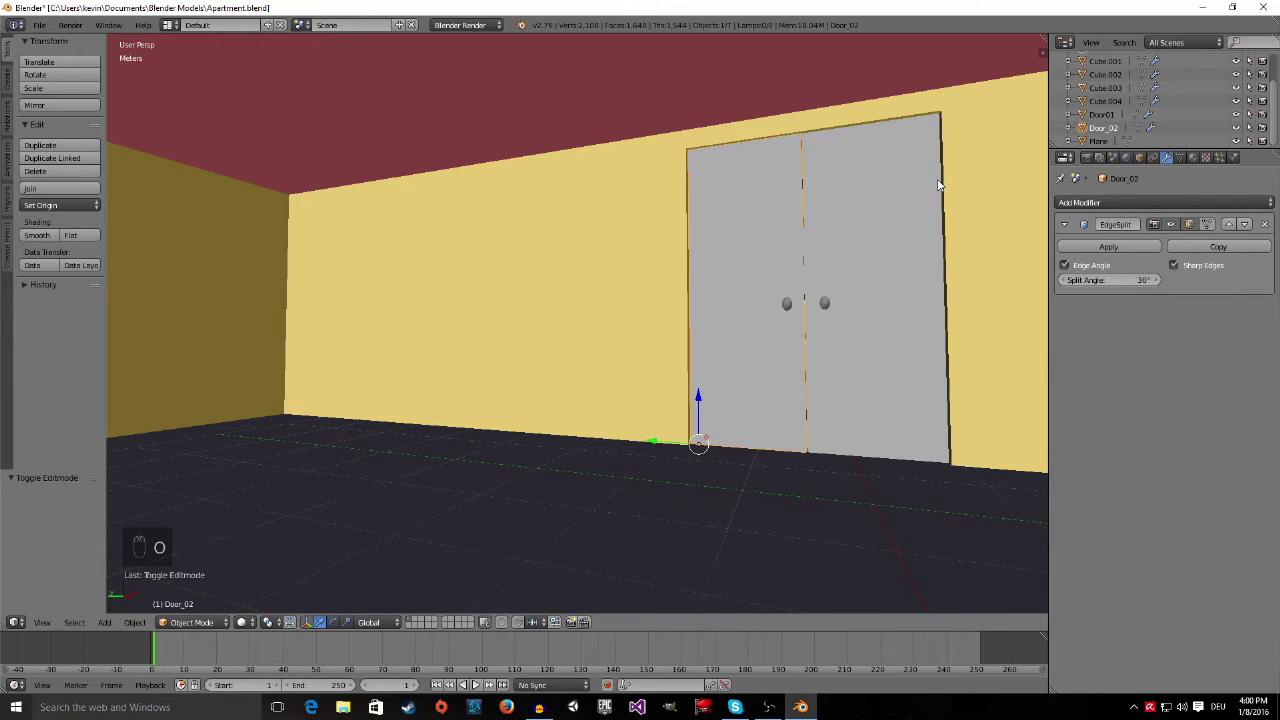
Rename the right-hand leaf of the double door as Door_03
{"action": "right_click", "coordinate": [911, 253]}
{"action": "double_click", "coordinate": [1118, 102]}
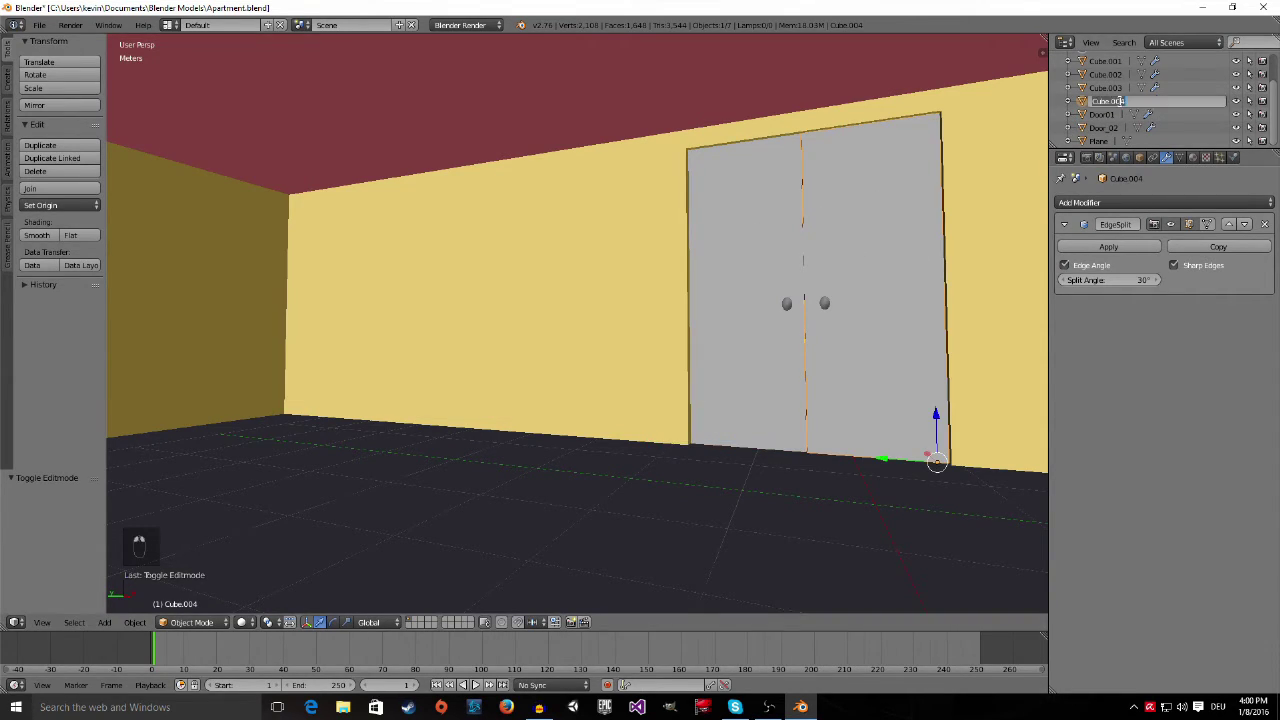
{"action": "type", "text": "Door_3"}
{"action": "key", "text": "Return"}
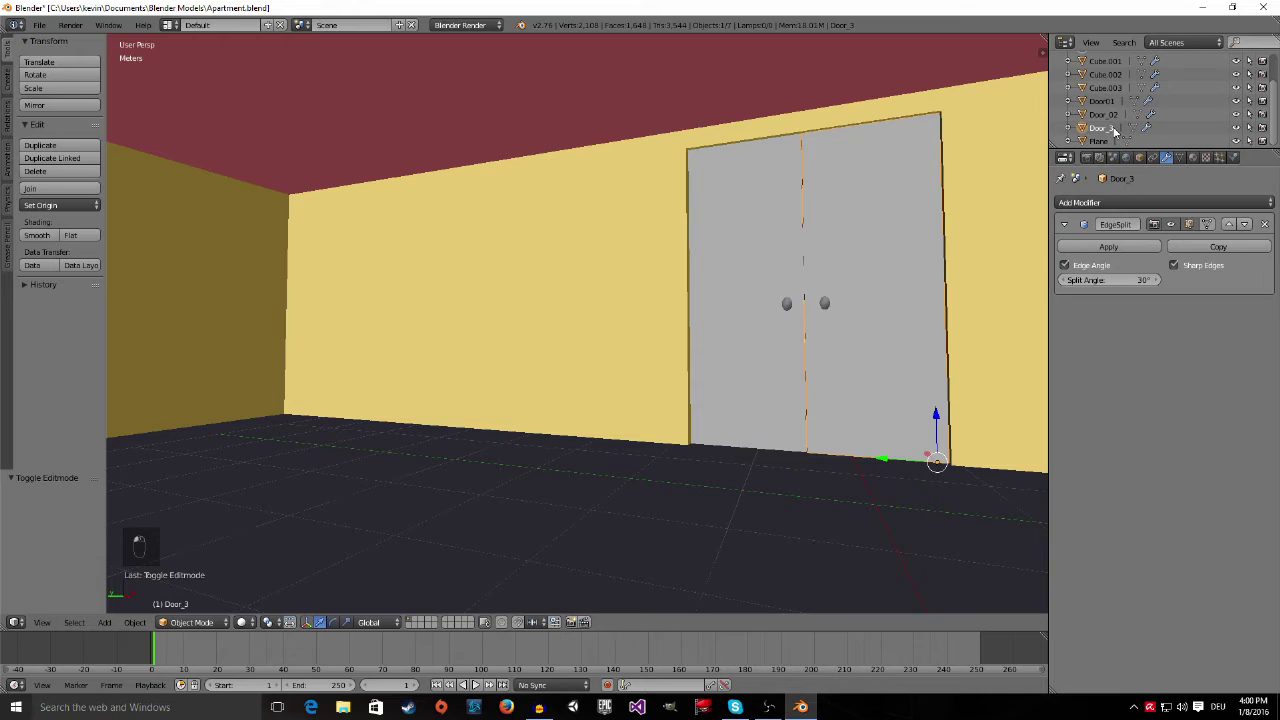
{"action": "double_click", "coordinate": [1114, 130]}
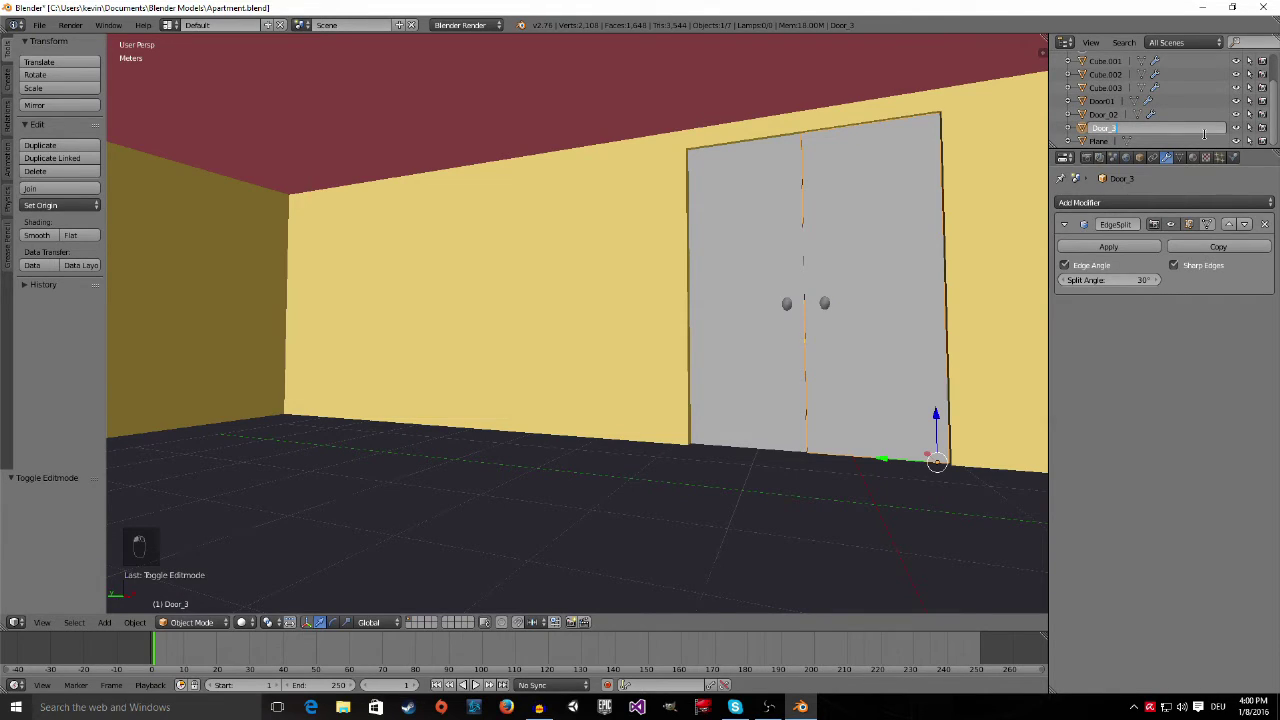
{"action": "type", "text": "Door_03"}
{"action": "key", "text": "Return"}
Rename the nearer door on the left wall of the hallway as Door_04
{"action": "scroll", "coordinate": [838, 285], "scroll_direction": "up", "scroll_amount": 6}
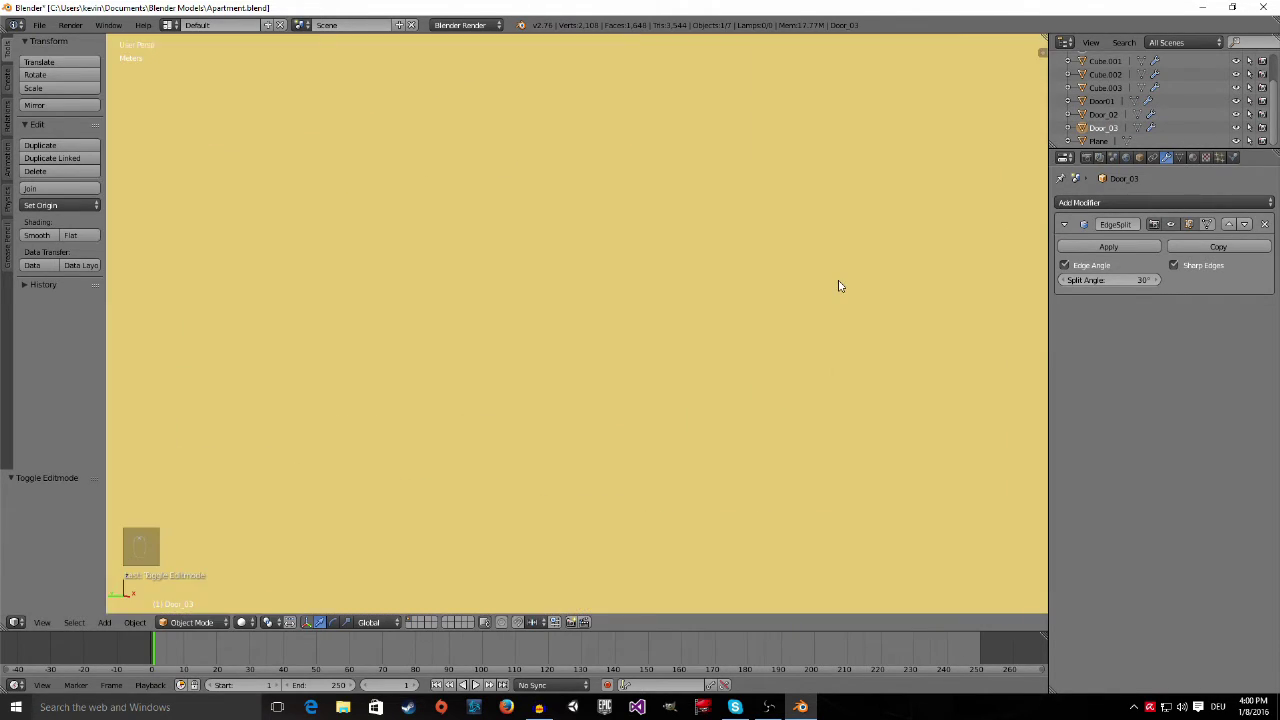
{"action": "scroll", "coordinate": [872, 302], "scroll_direction": "down", "scroll_amount": 4}
{"action": "middle_click_drag", "start_coordinate": [726, 306], "coordinate": [451, 400]}
{"action": "right_click", "coordinate": [403, 409]}
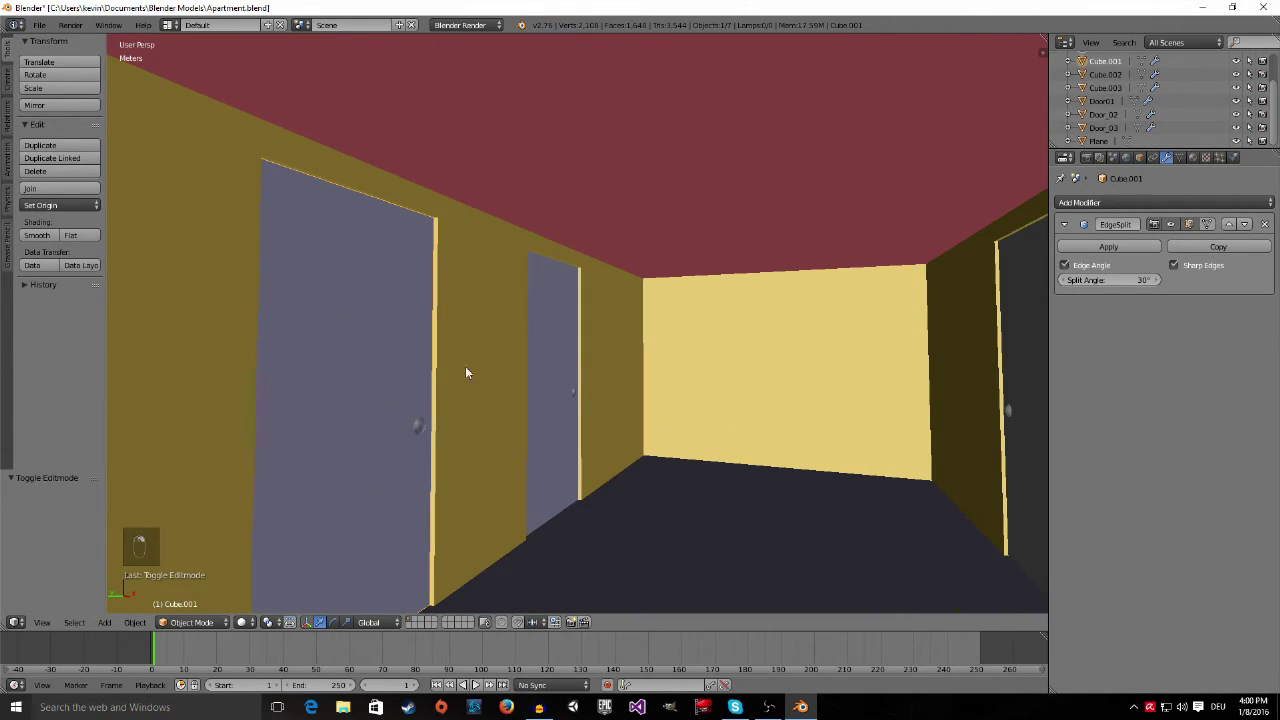
{"action": "double_click", "coordinate": [1120, 61]}
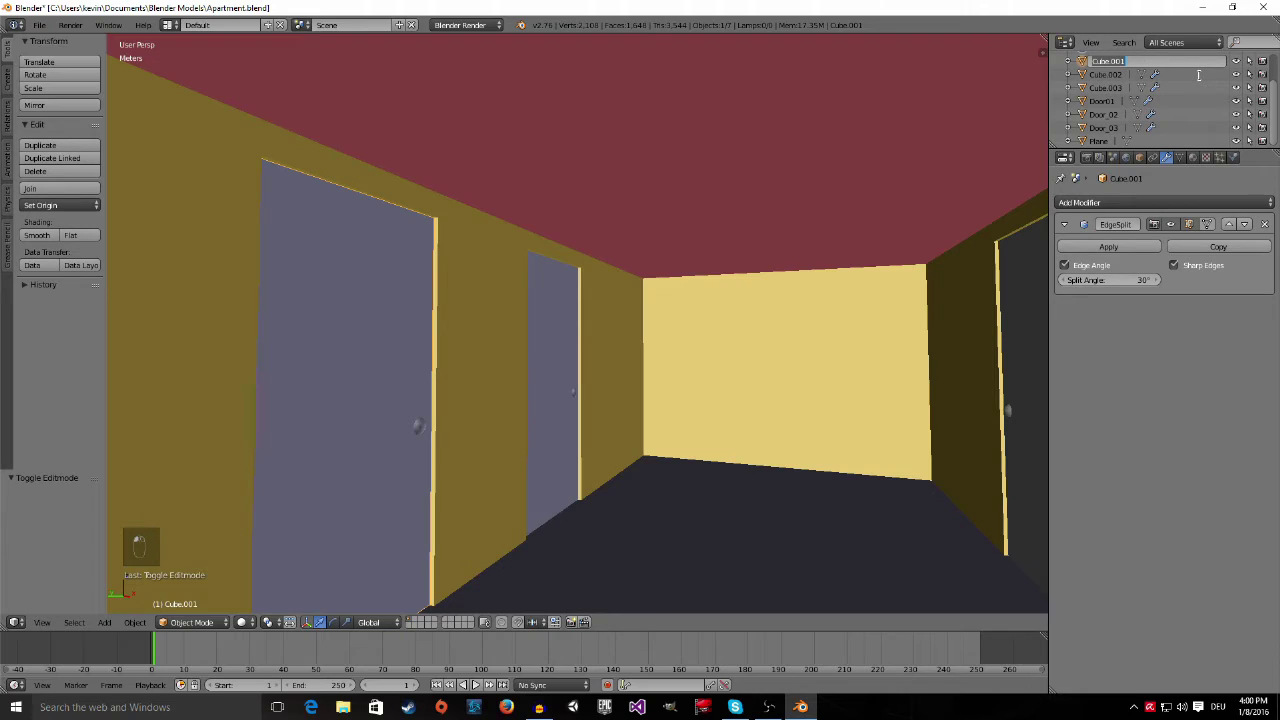
{"action": "type", "text": "Door_04"}
{"action": "key", "text": "Return"}
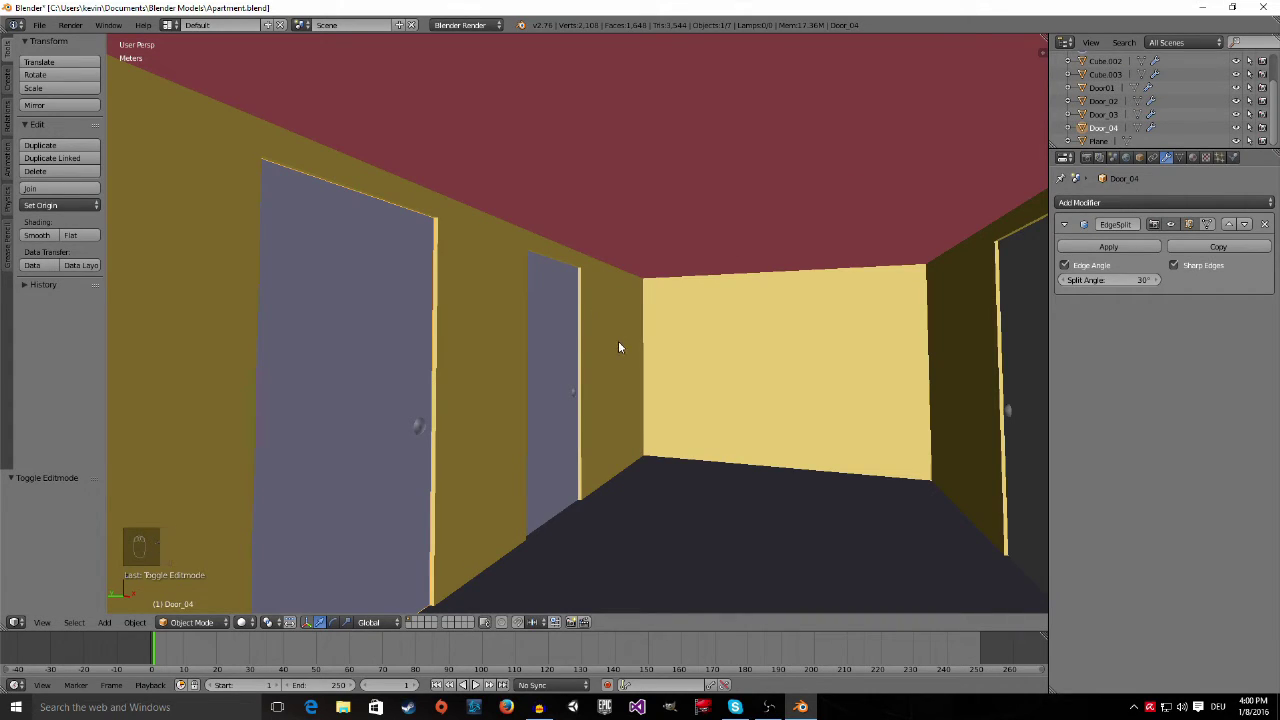
Rename the farther door on the same hallway wall as Door_05
{"action": "right_click", "coordinate": [551, 339]}
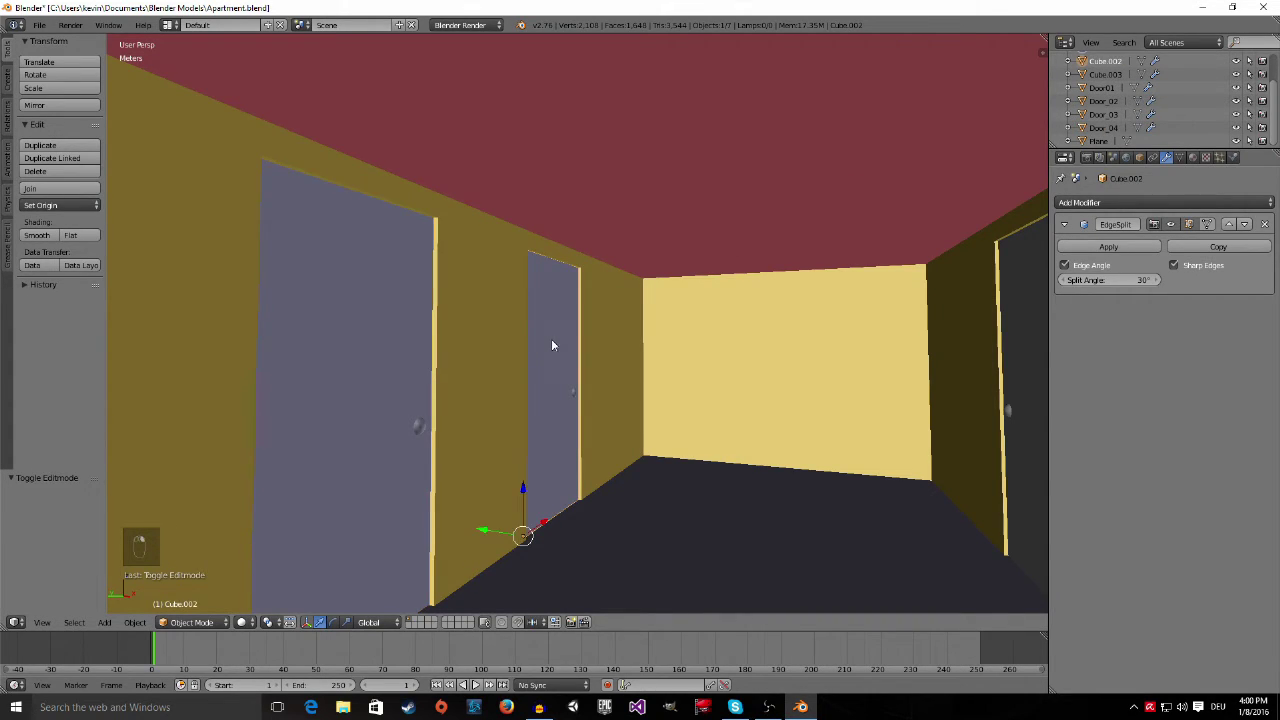
{"action": "double_click", "coordinate": [1108, 61]}
{"action": "type", "text": "Doo"}
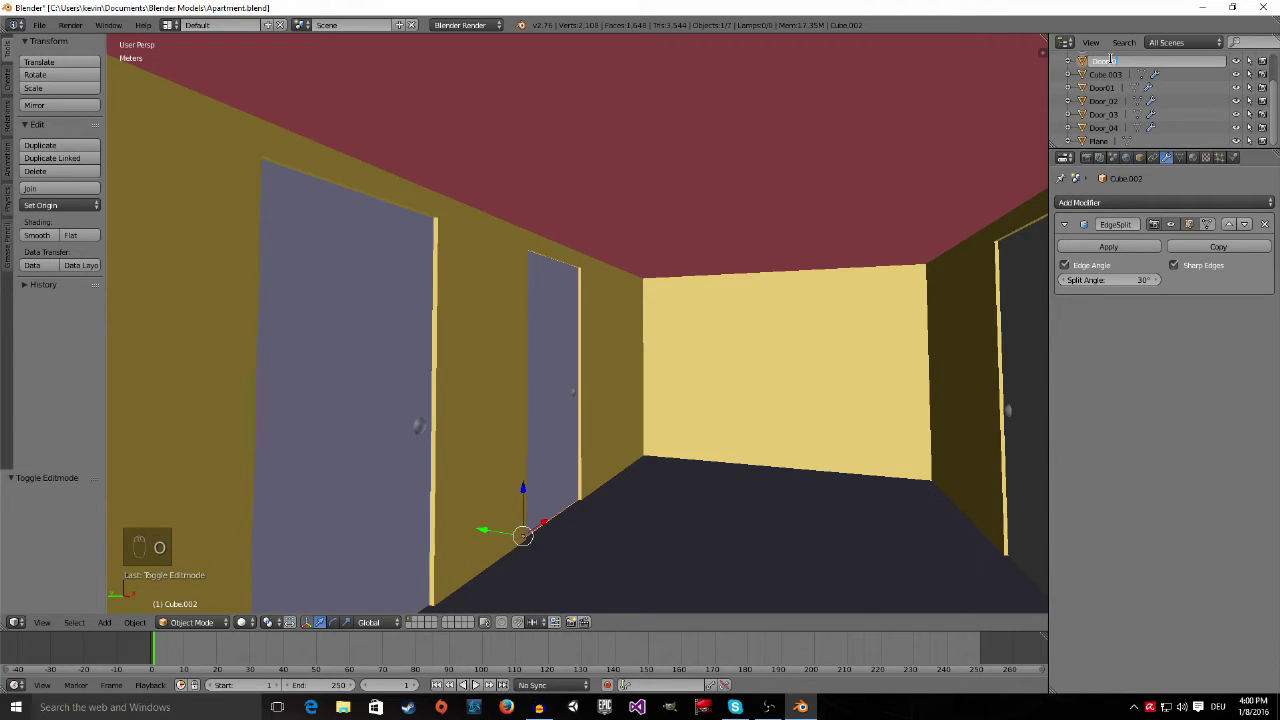
{"action": "type", "text": "r_05"}
{"action": "key", "text": "Return"}
Rename the door on the opposite side of the hallway as Door_06
{"action": "right_click", "coordinate": [1031, 349]}
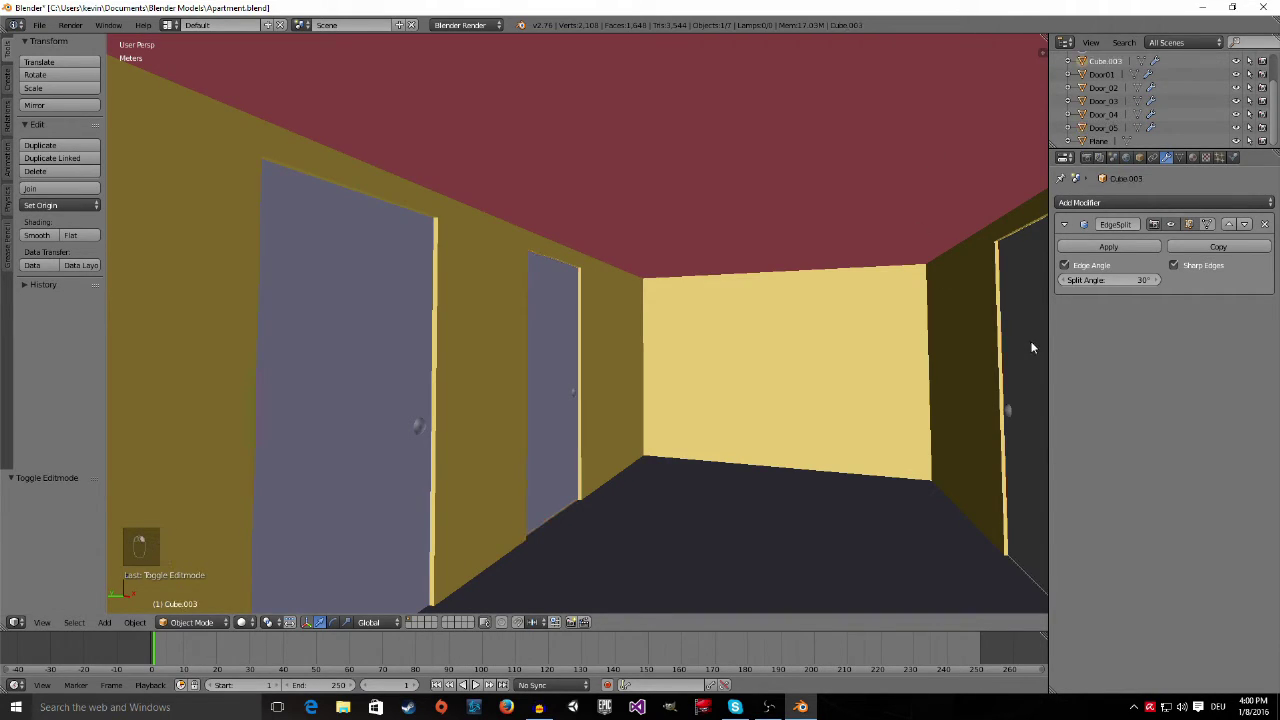
{"action": "double_click", "coordinate": [1108, 61]}
{"action": "type", "text": "Doo"}
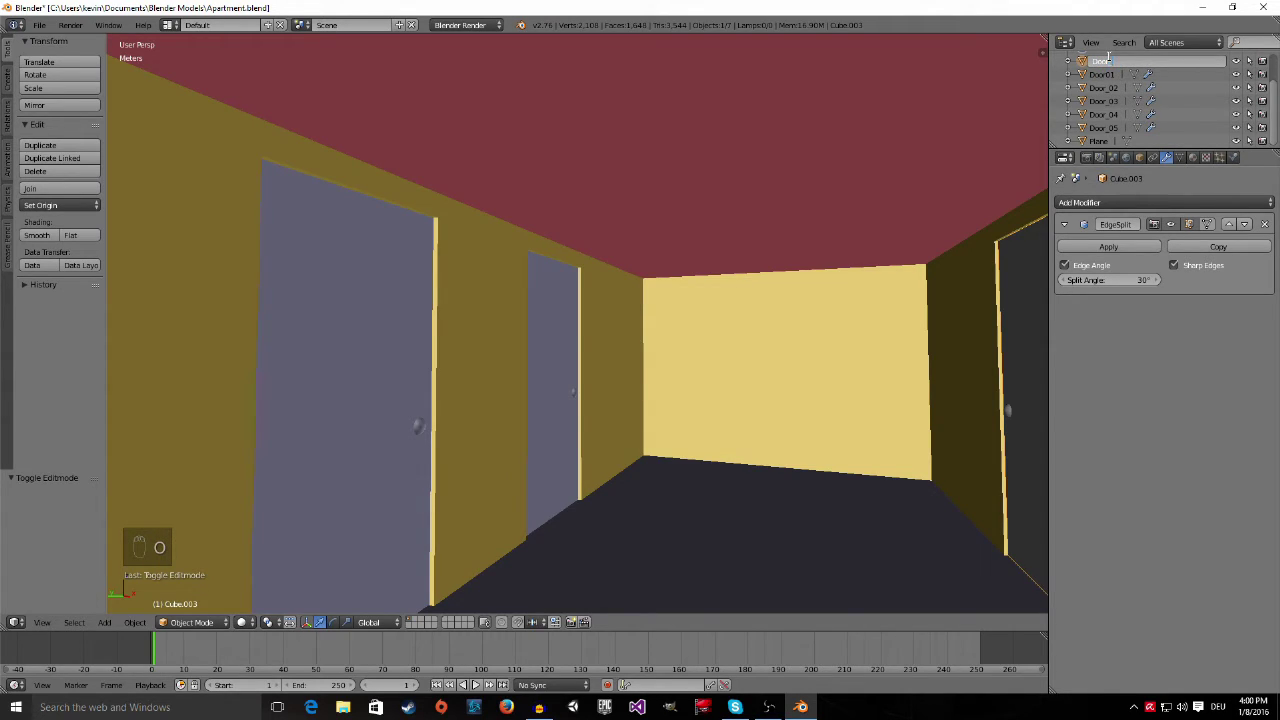
{"action": "type", "text": "r_06"}
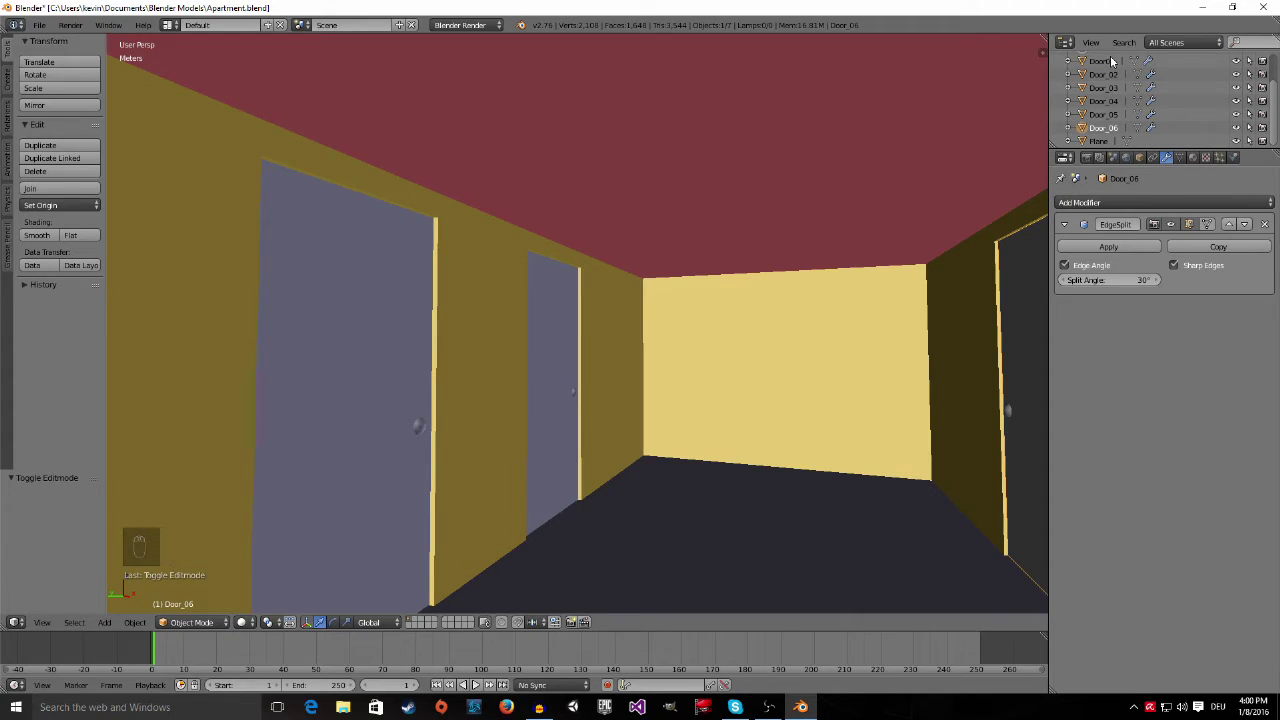
{"action": "key", "text": "Return"}
Rename the Plane object that forms the rooms and walls as Apartment
{"action": "scroll", "coordinate": [1137, 90], "scroll_direction": "down", "scroll_amount": 1}
{"action": "right_click", "coordinate": [818, 147]}
{"action": "scroll", "coordinate": [786, 166], "scroll_direction": "down", "scroll_amount": 8}
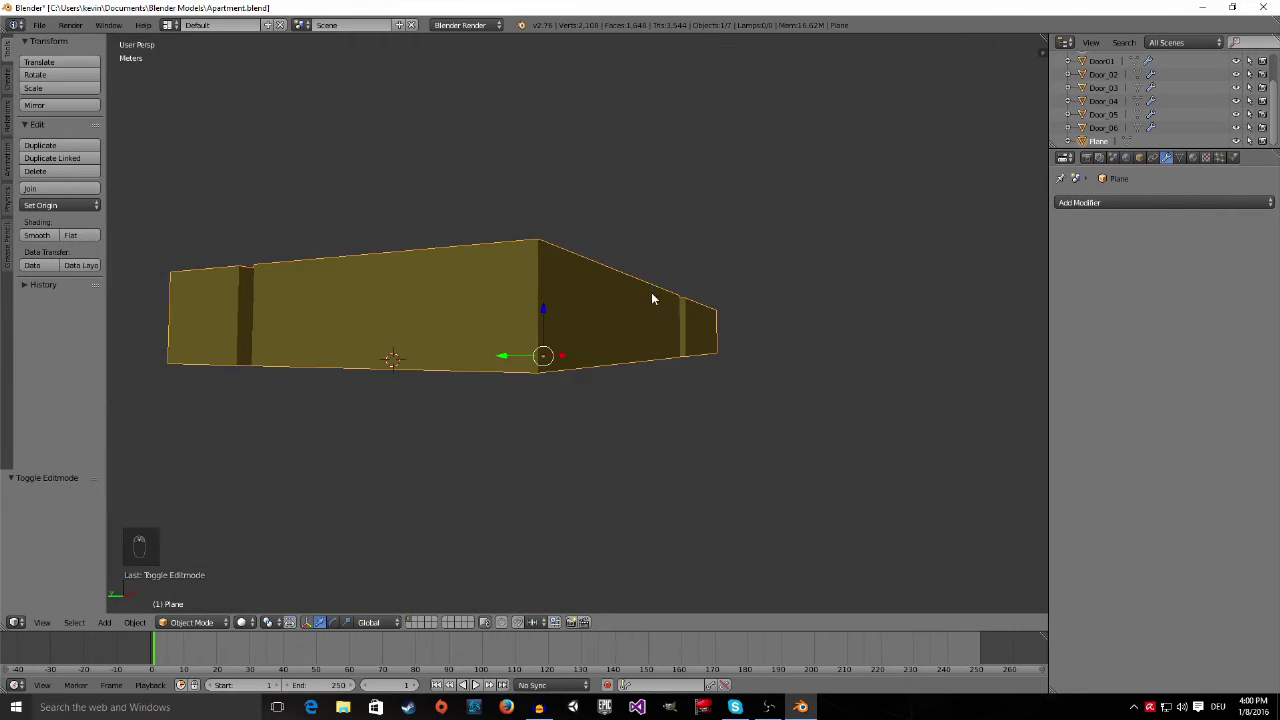
{"action": "middle_click_drag", "start_coordinate": [651, 298], "coordinate": [648, 334]}
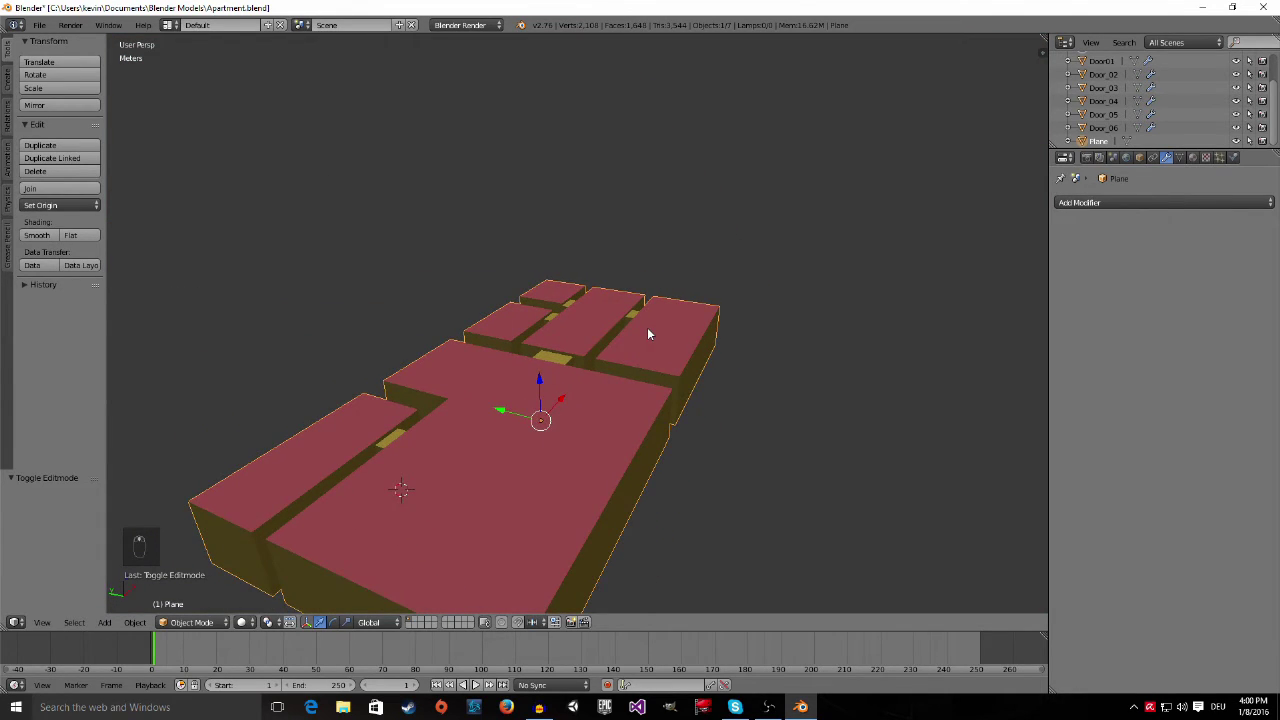
{"action": "double_click", "coordinate": [1104, 141]}
{"action": "key", "text": "BackSpace"}
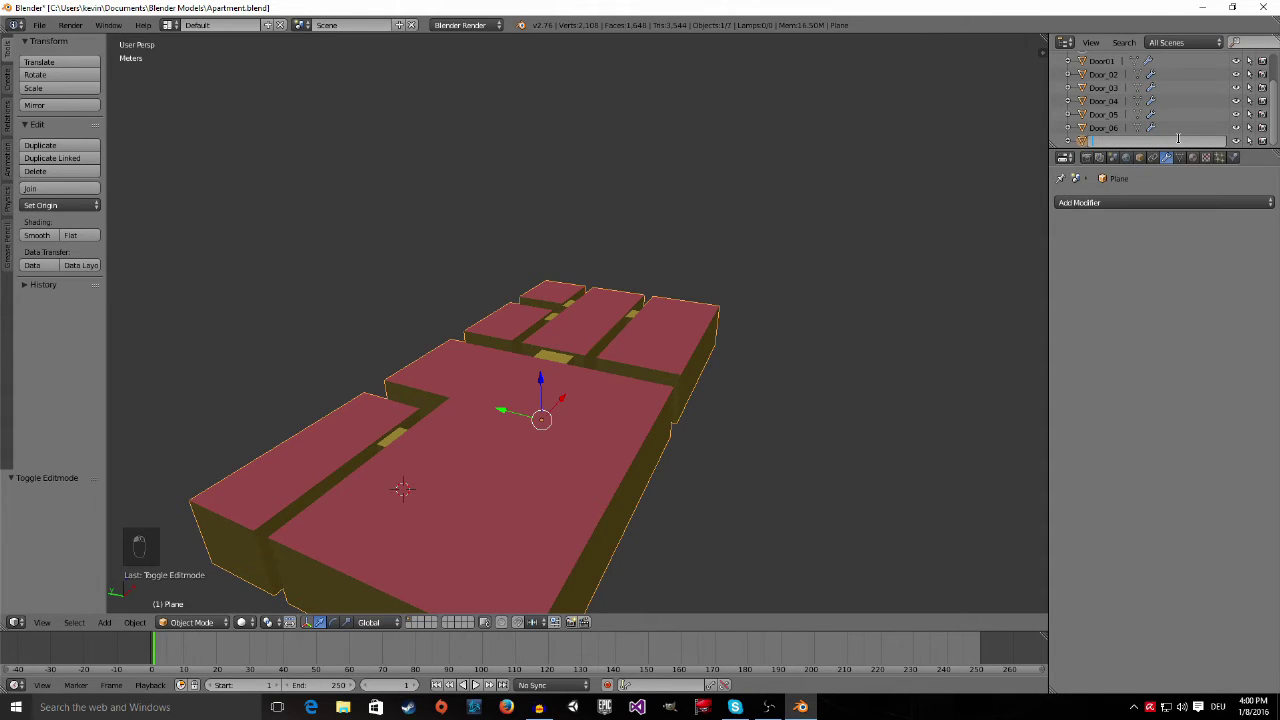
{"action": "type", "text": "Apartment"}
{"action": "key", "text": "Return"}
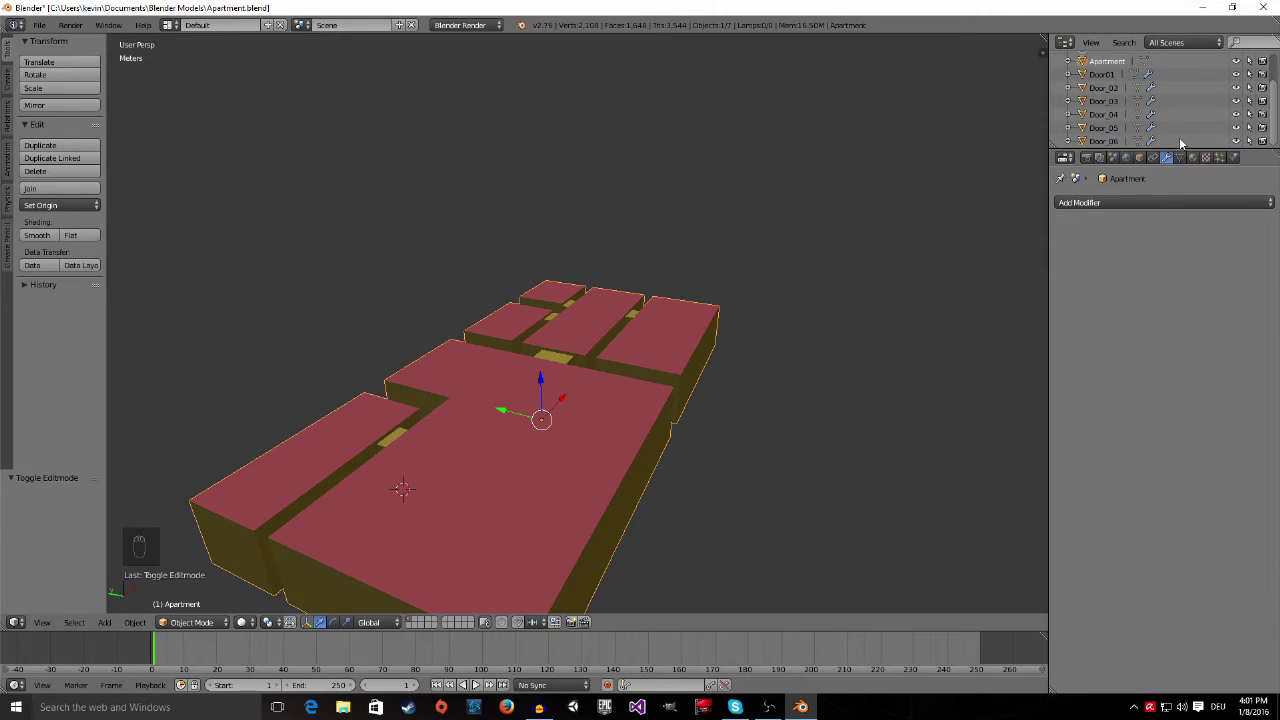
{"action": "middle_click_drag", "start_coordinate": [963, 147], "coordinate": [786, 300]}
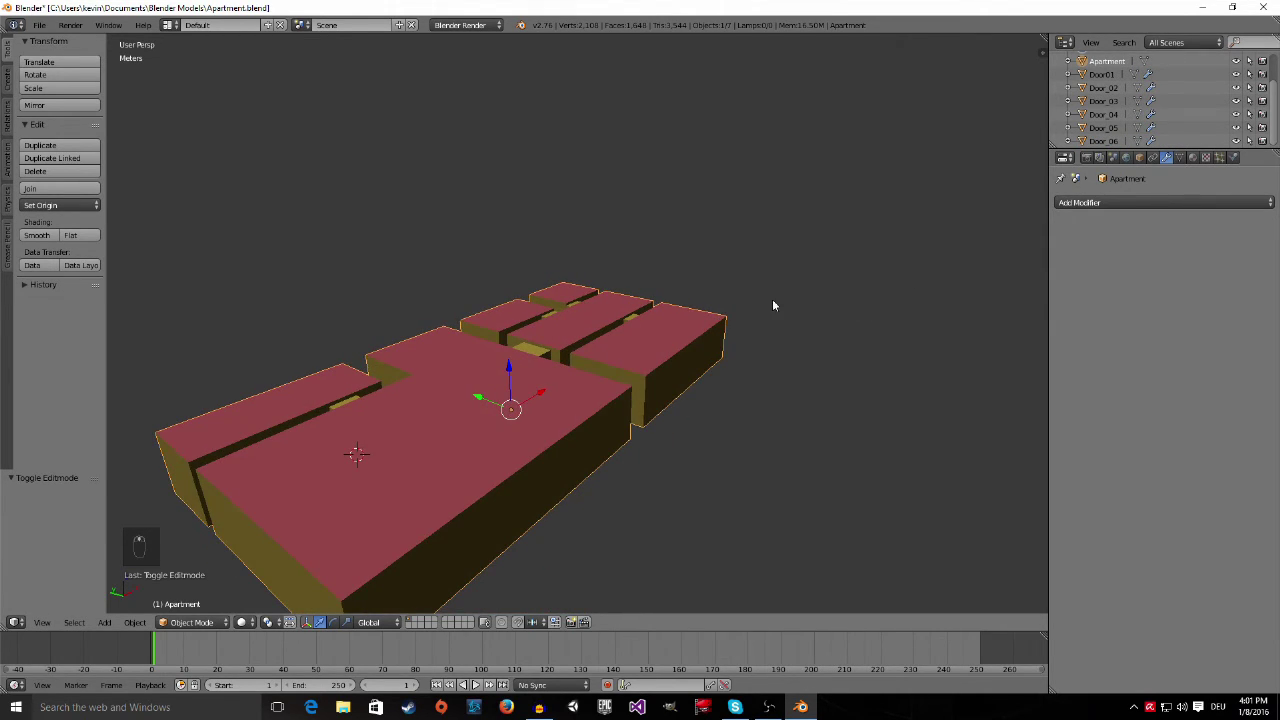
{"action": "middle_click_drag", "start_coordinate": [571, 414], "coordinate": [623, 422]}
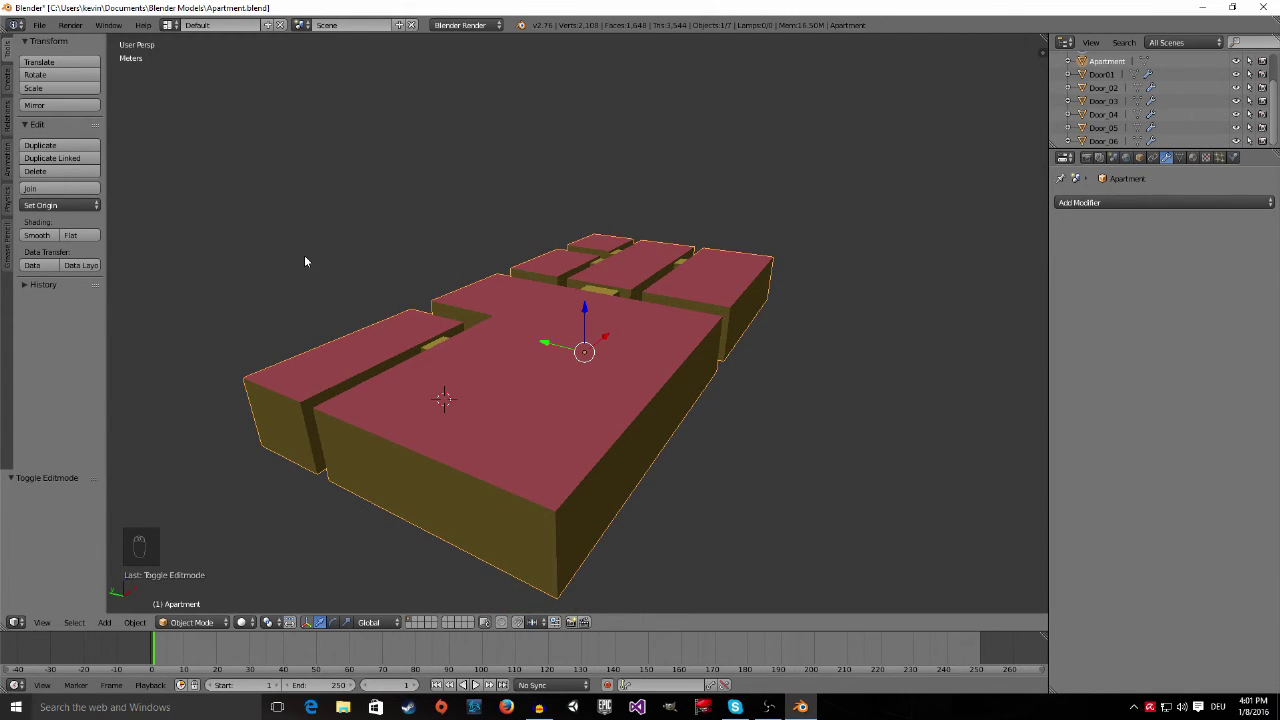
Switch to the Windows desktop and create a new folder there named Apartment
{"action": "left_click", "coordinate": [1204, 10]}
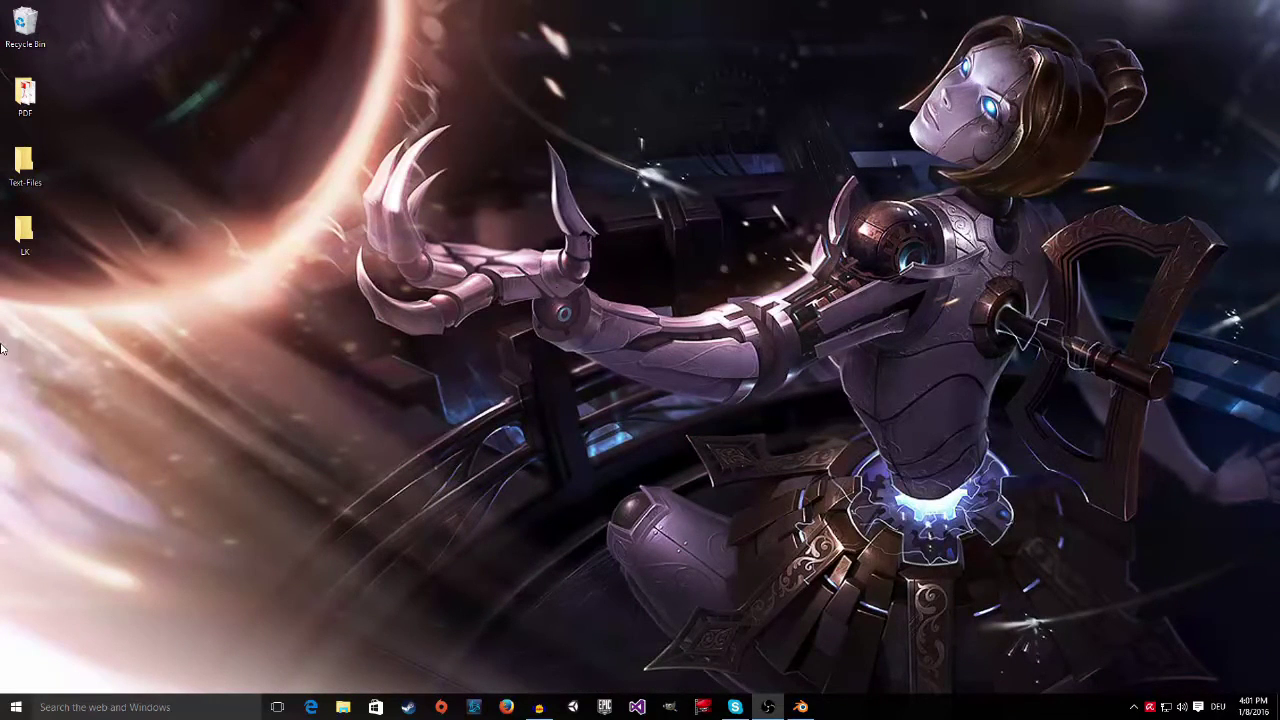
{"action": "right_click", "coordinate": [55, 302]}
{"action": "mouse_move", "coordinate": [101, 431]}
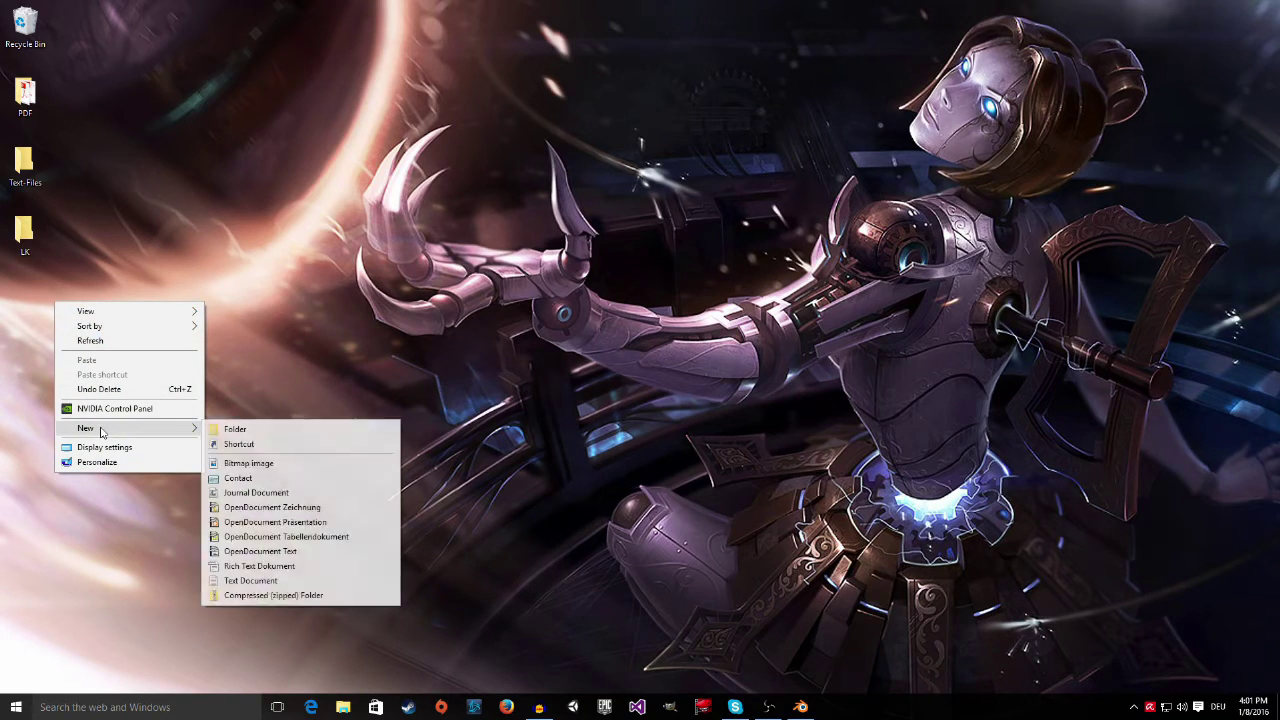
{"action": "left_click", "coordinate": [226, 429]}
{"action": "type", "text": "Apert"}
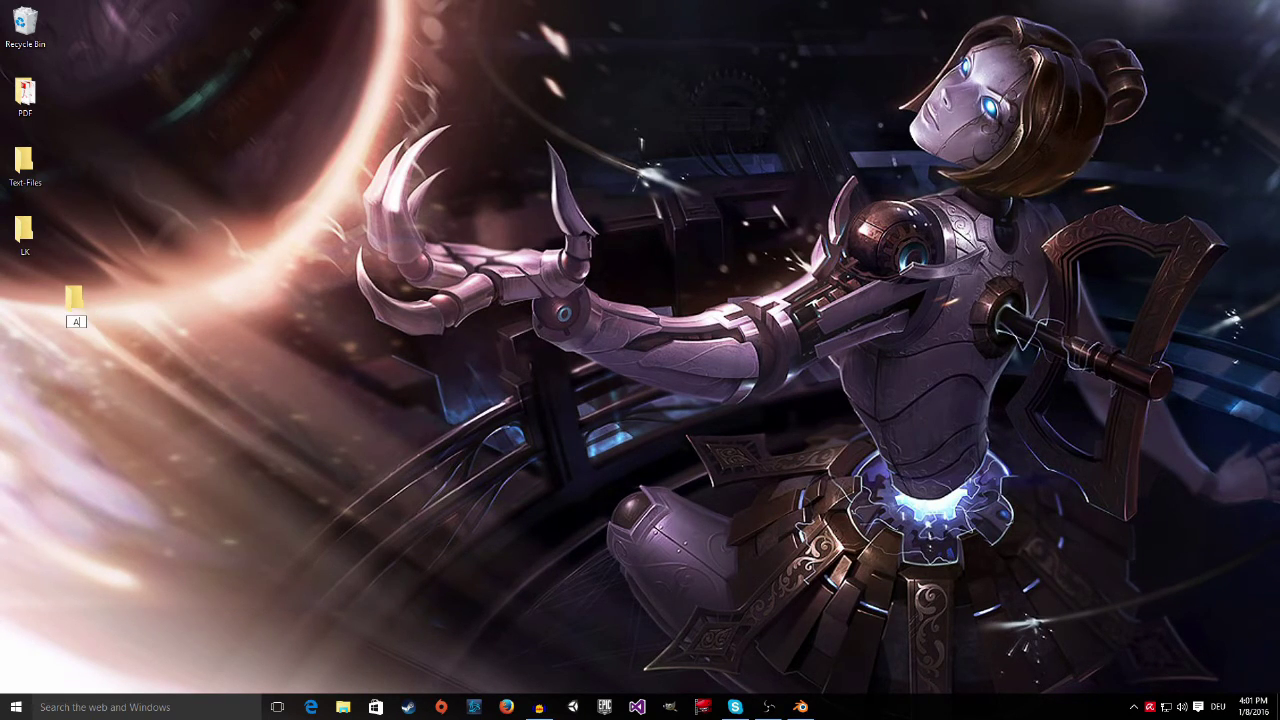
{"action": "key", "text": "BackSpace"}
{"action": "key", "text": "BackSpace"}
{"action": "key", "text": "BackSpace"}
{"action": "type", "text": "artment"}
{"action": "key", "text": "Return"}
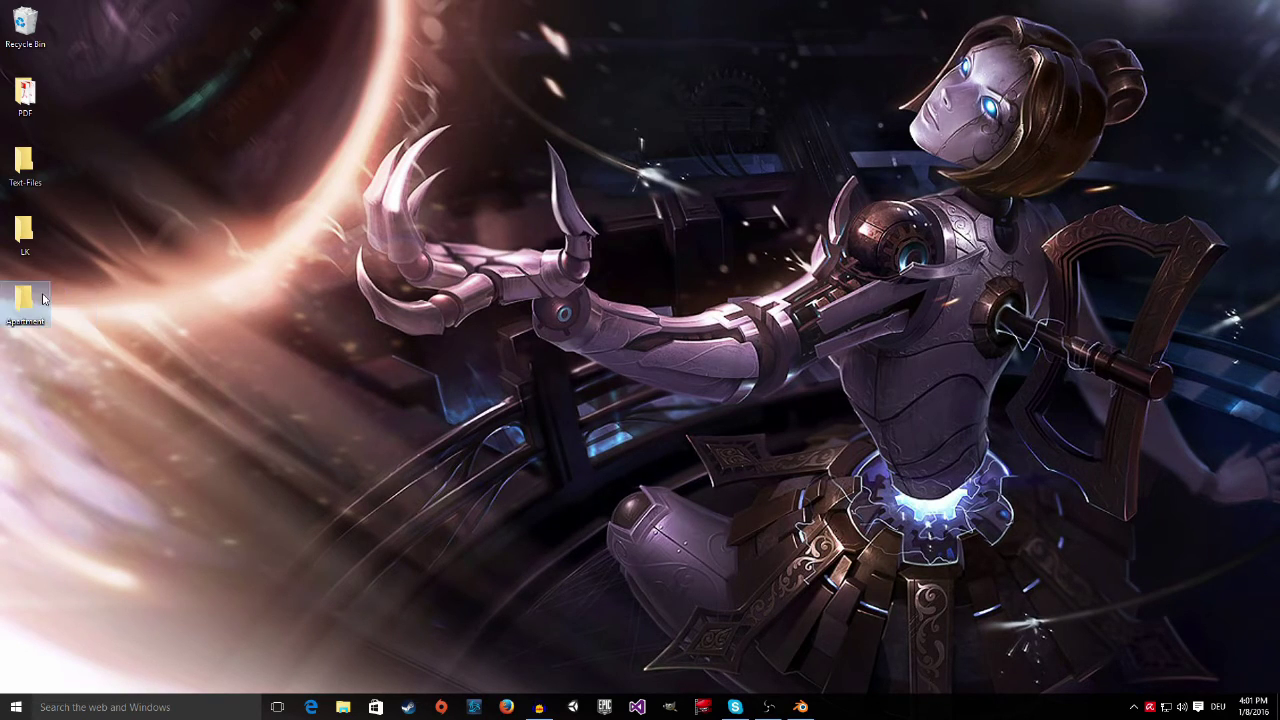
Switch back to Blender, start an FBX export and set its destination to the Apartment folder on the desktop
{"action": "left_click", "coordinate": [801, 707]}
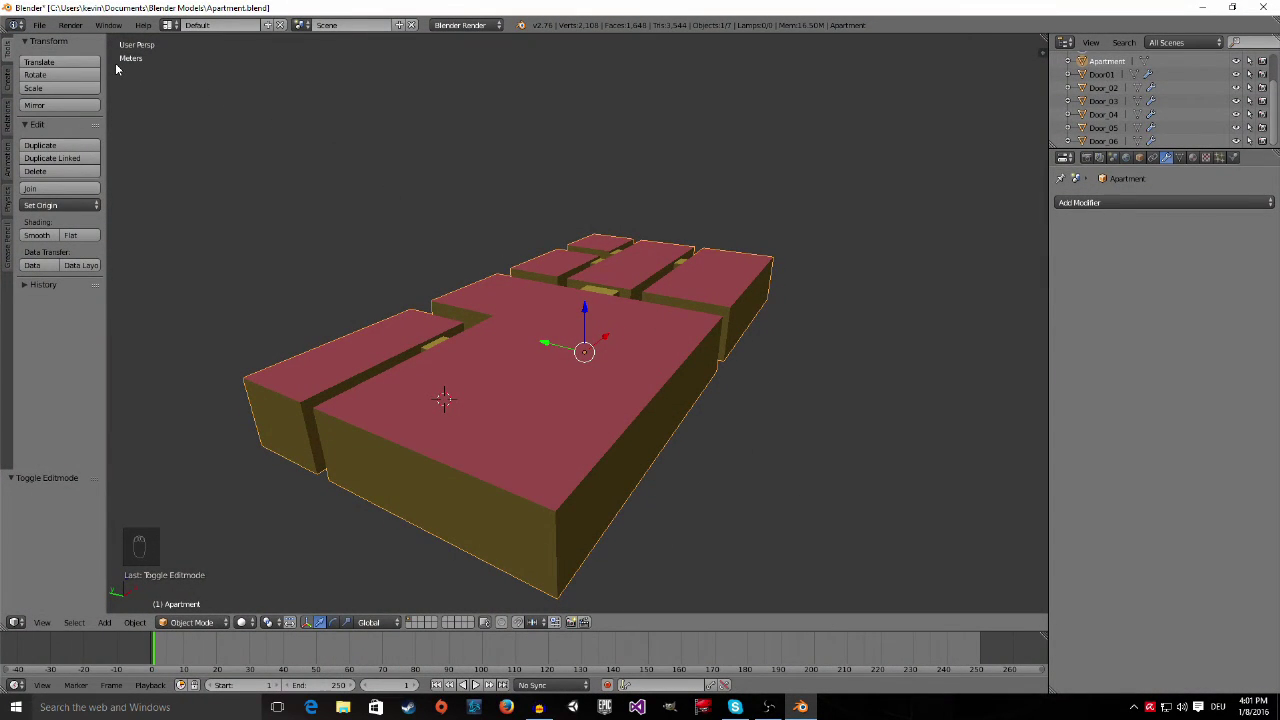
{"action": "left_click", "coordinate": [40, 27]}
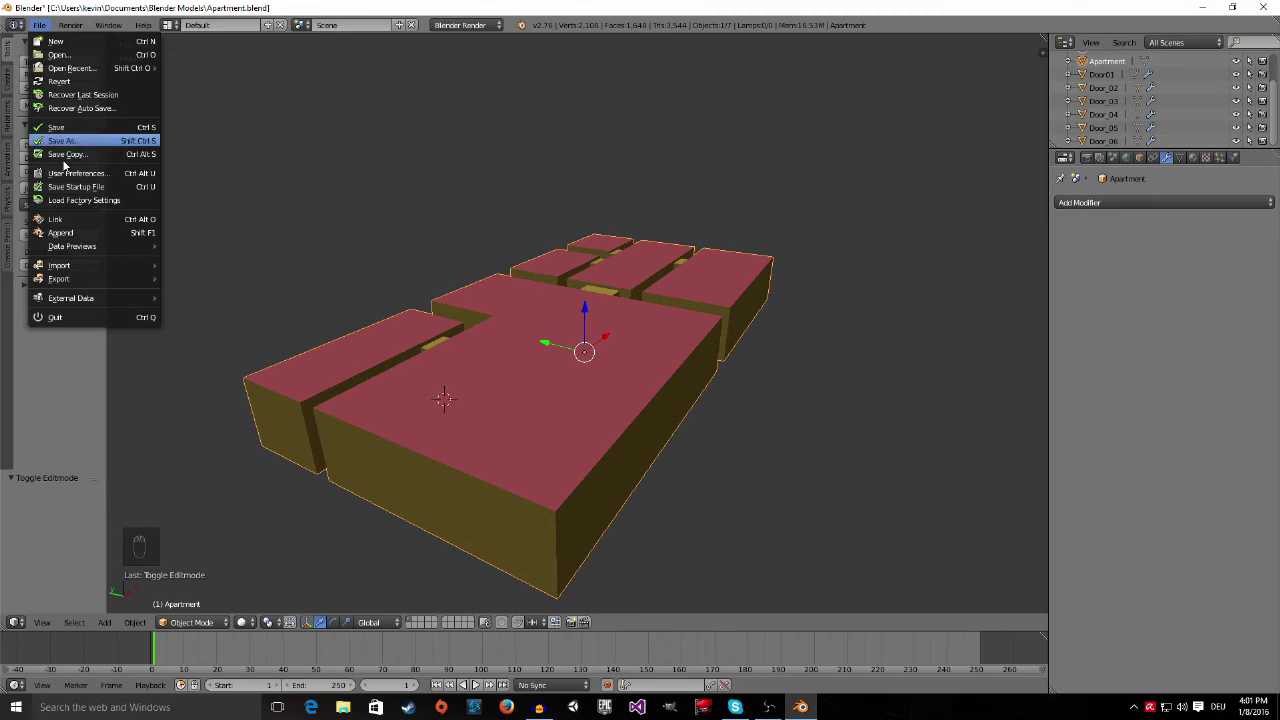
{"action": "mouse_move", "coordinate": [92, 281]}
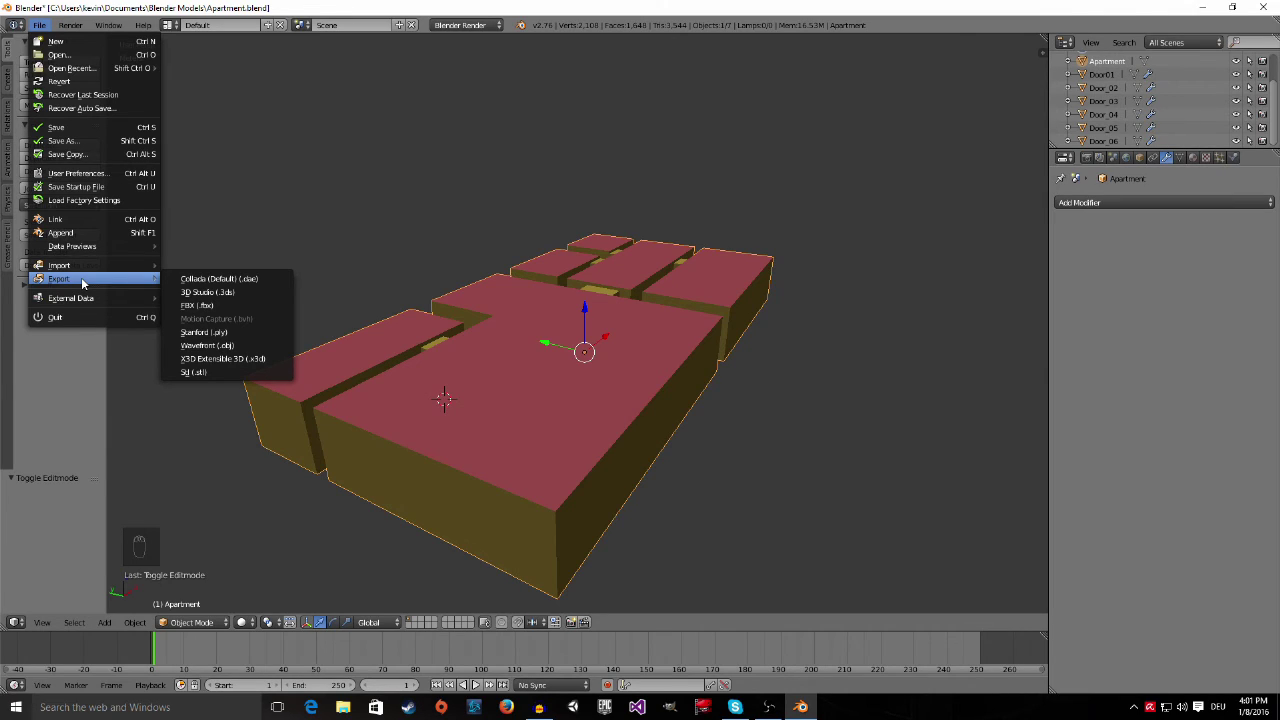
{"action": "left_click", "coordinate": [201, 306]}
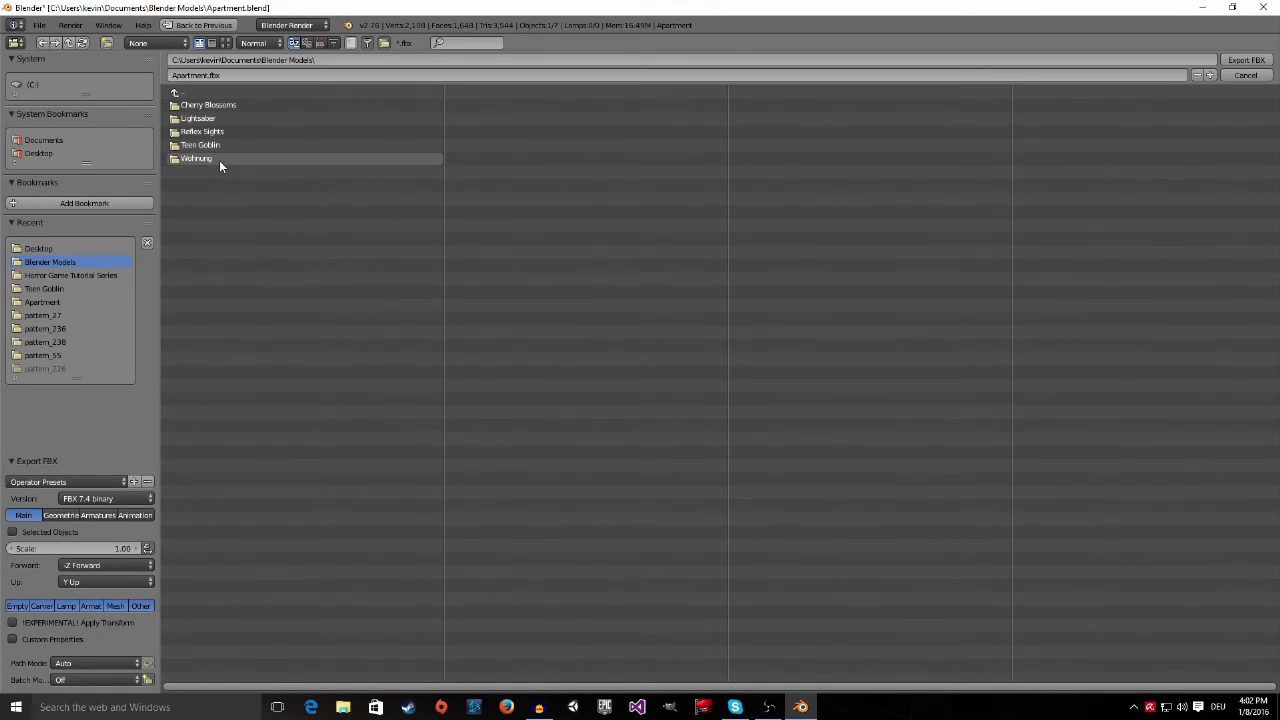
{"action": "left_click", "coordinate": [193, 97]}
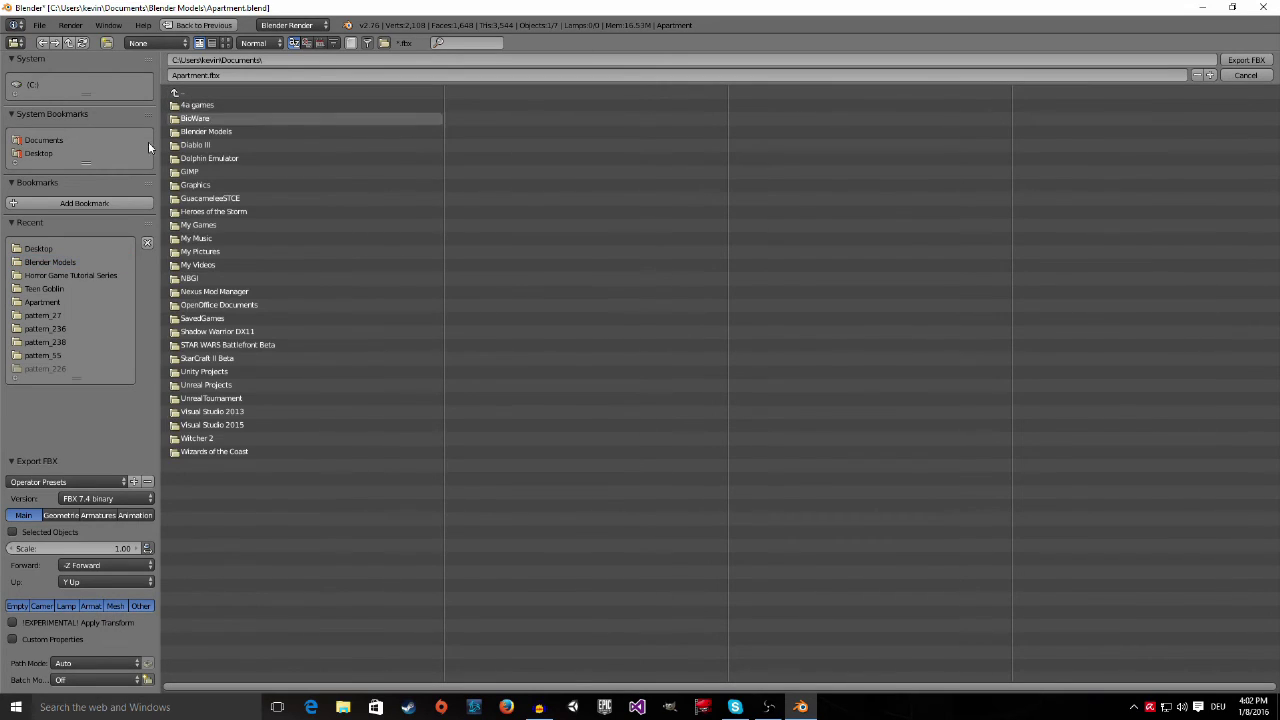
{"action": "left_click", "coordinate": [44, 248]}
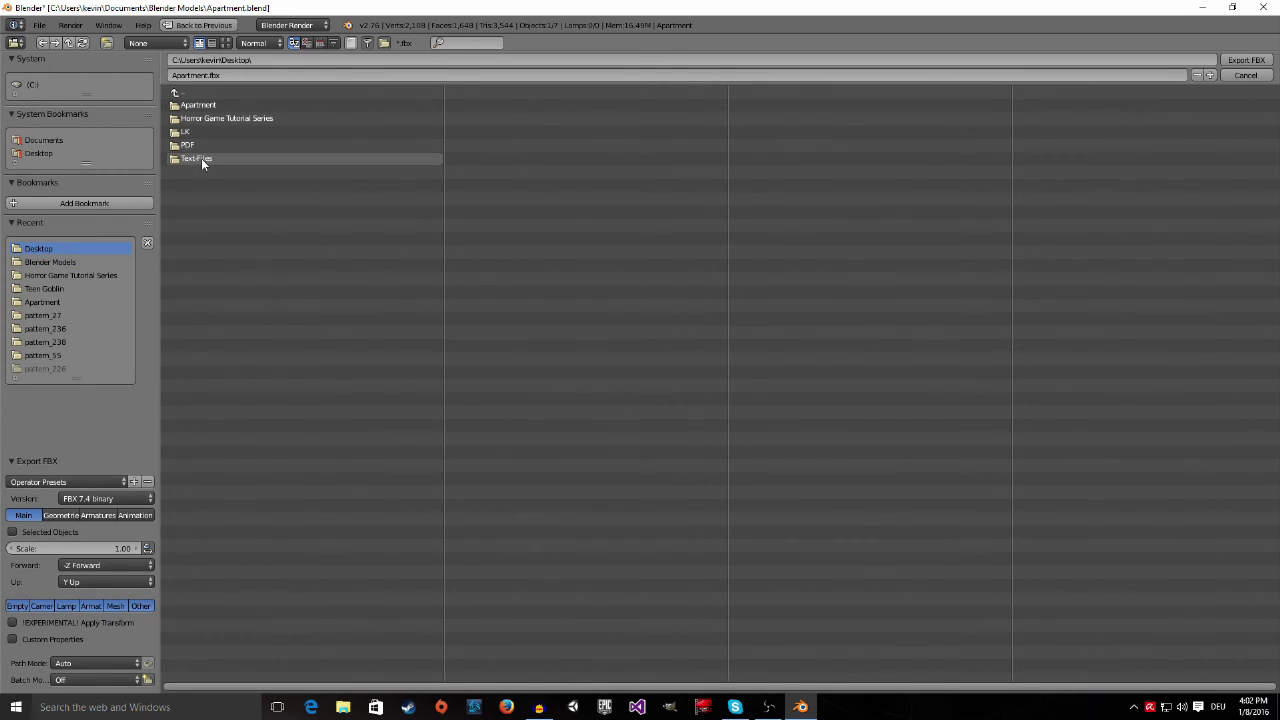
{"action": "left_click", "coordinate": [214, 107]}
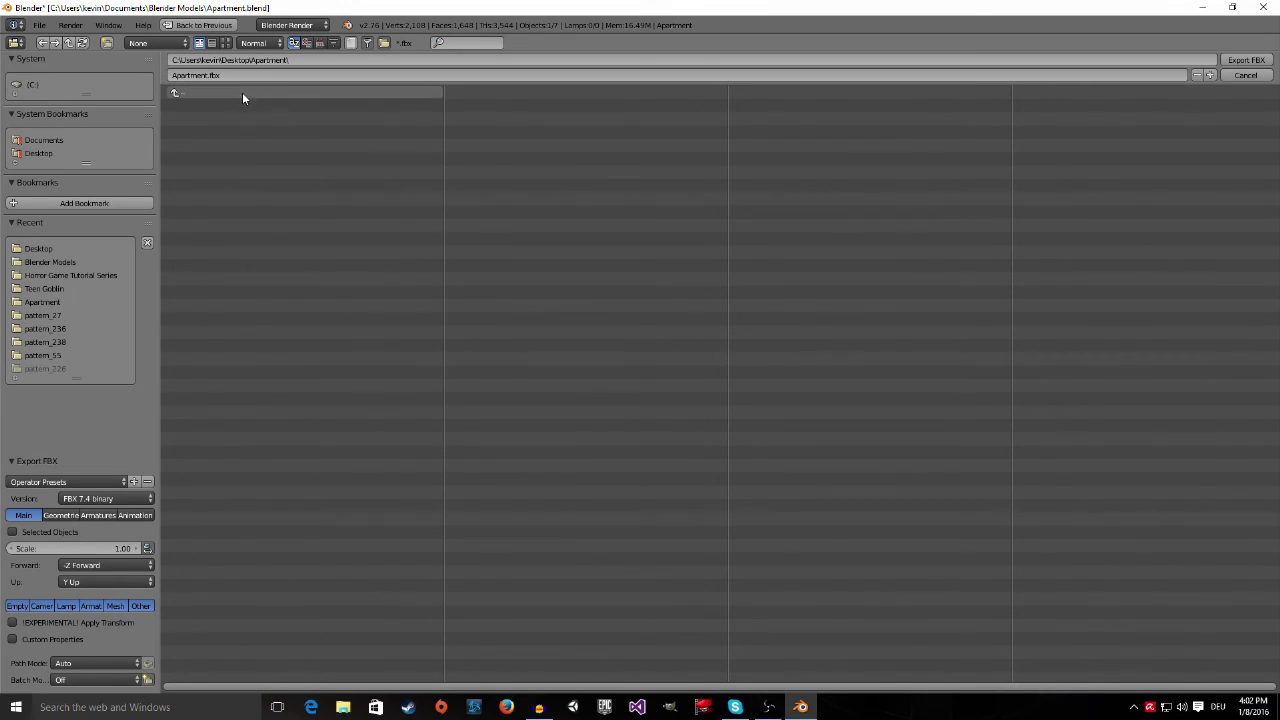
Limit the exported object types to Mesh and export the model as Apartment.fbx
{"action": "left_click", "coordinate": [69, 607]}
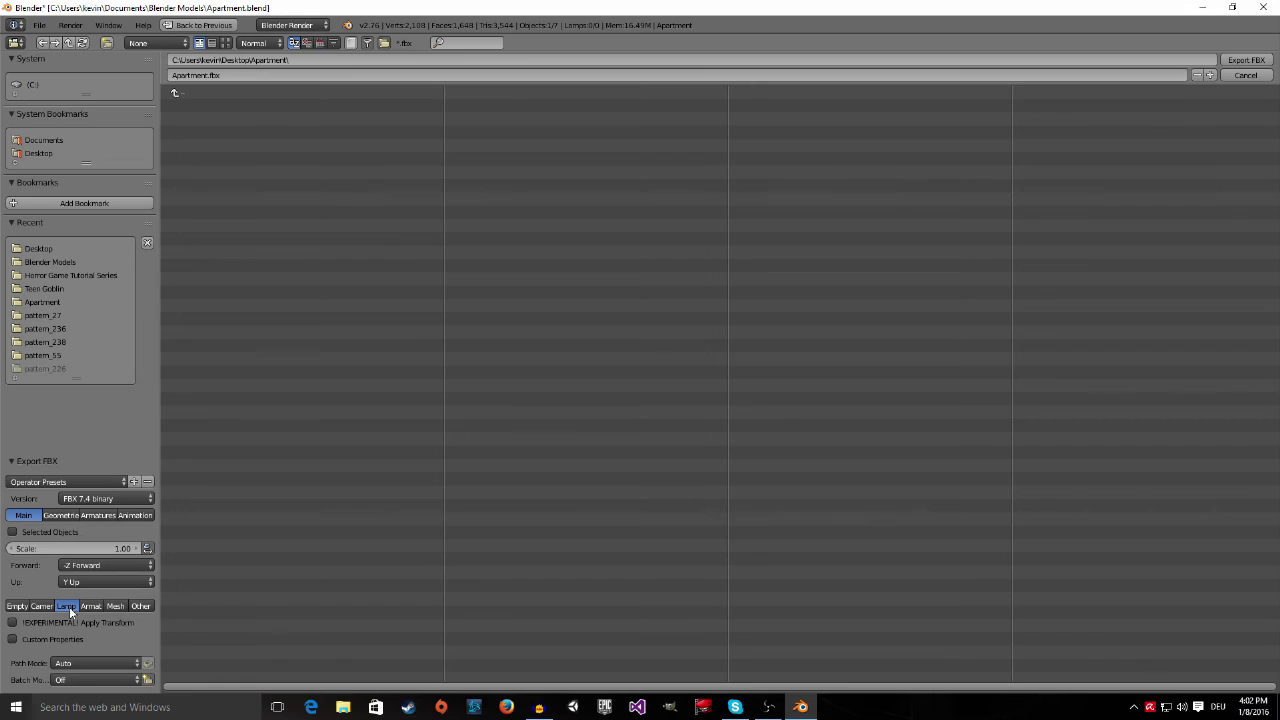
{"action": "left_click", "coordinate": [116, 606]}
{"action": "left_click", "coordinate": [1246, 61]}
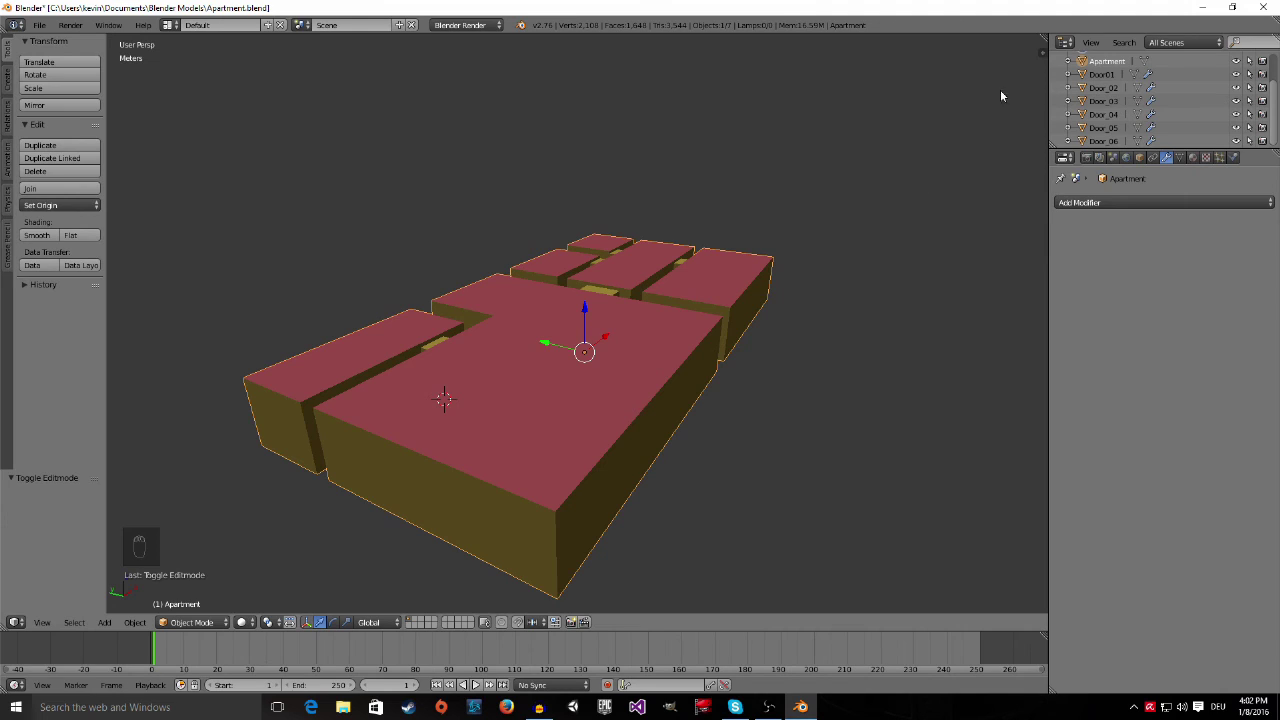
Switch to the Windows desktop and open the Apartment folder to check the exported FBX file
{"action": "left_click", "coordinate": [1202, 7]}
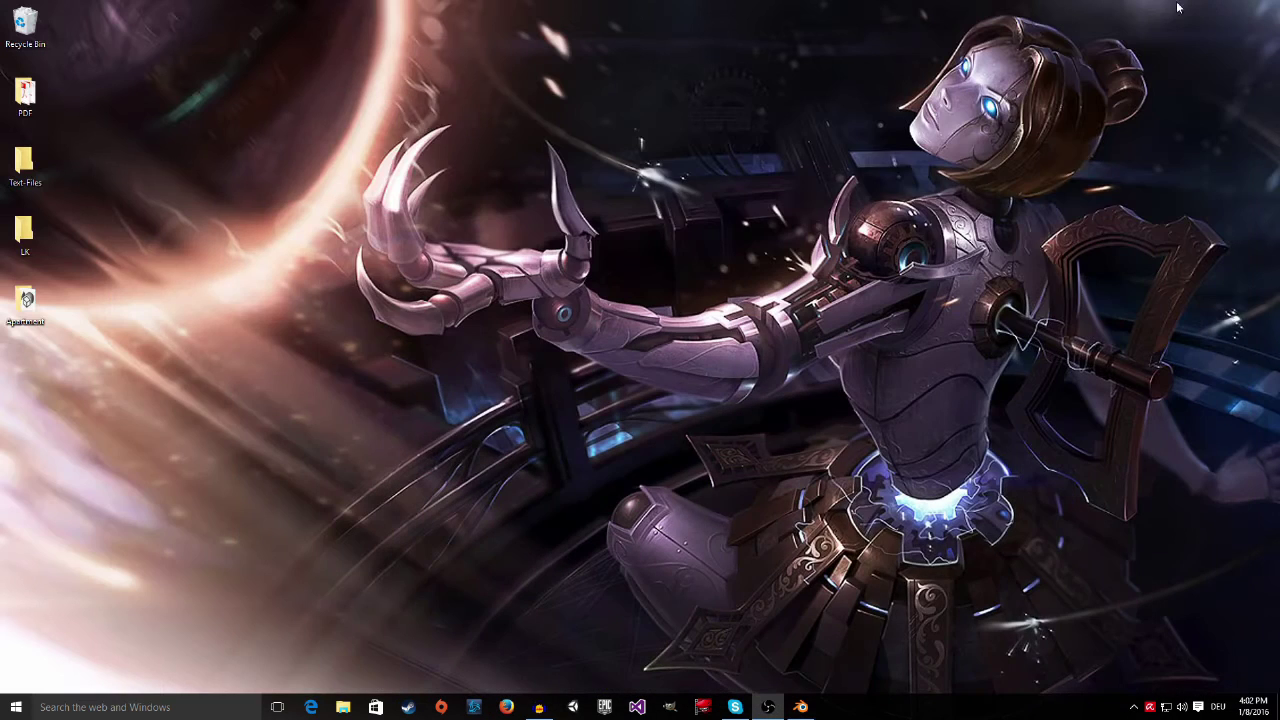
{"action": "double_click", "coordinate": [24, 305]}
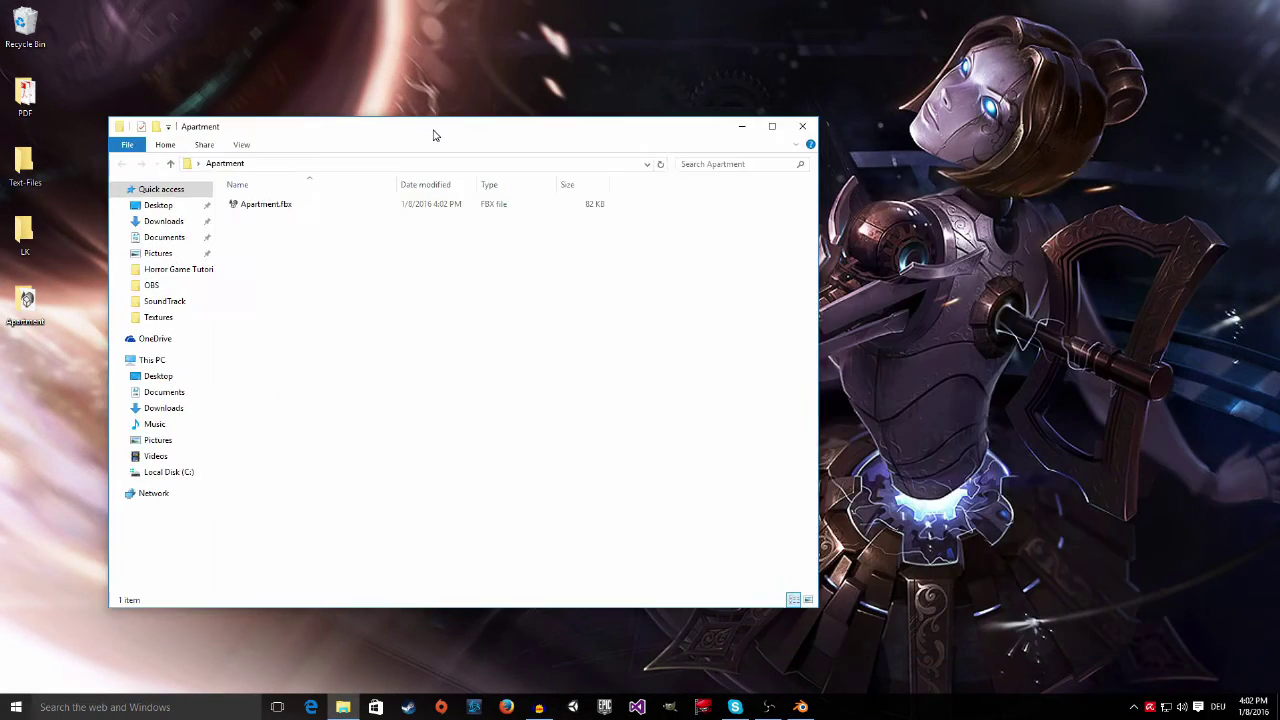
{"action": "left_click_drag", "start_coordinate": [434, 133], "coordinate": [443, 100]}
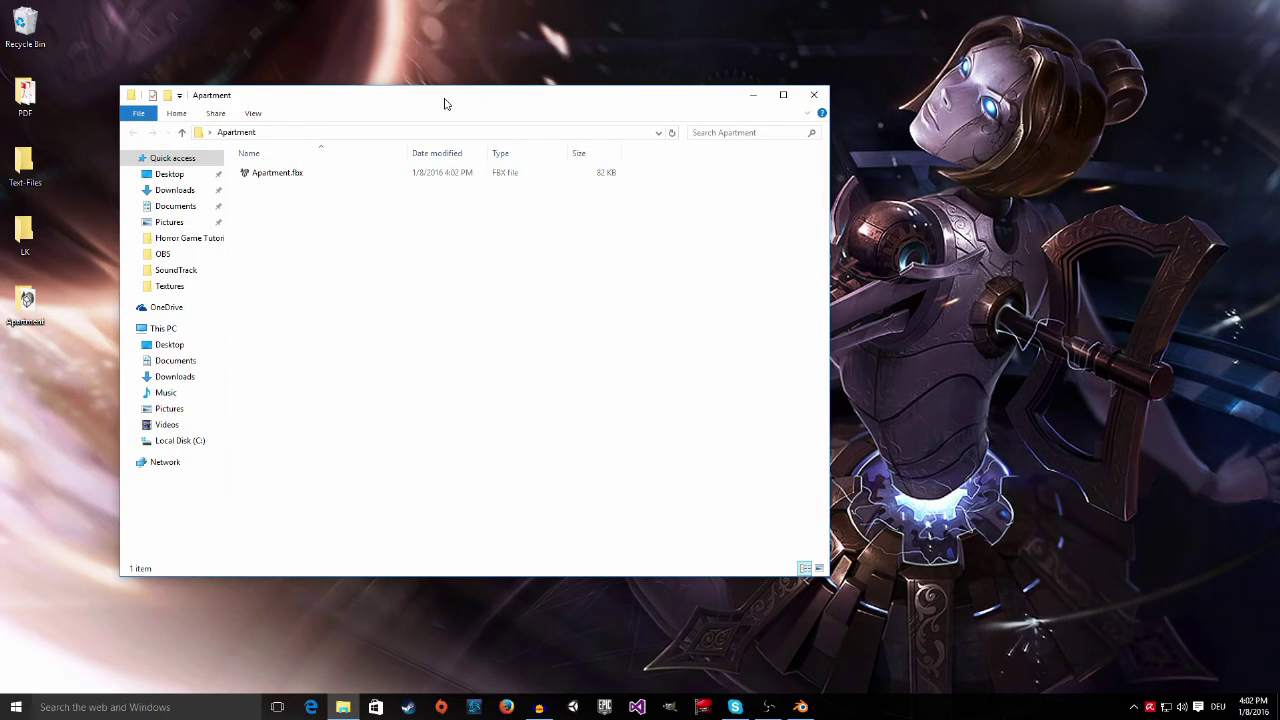
{"action": "left_click", "coordinate": [281, 180]}
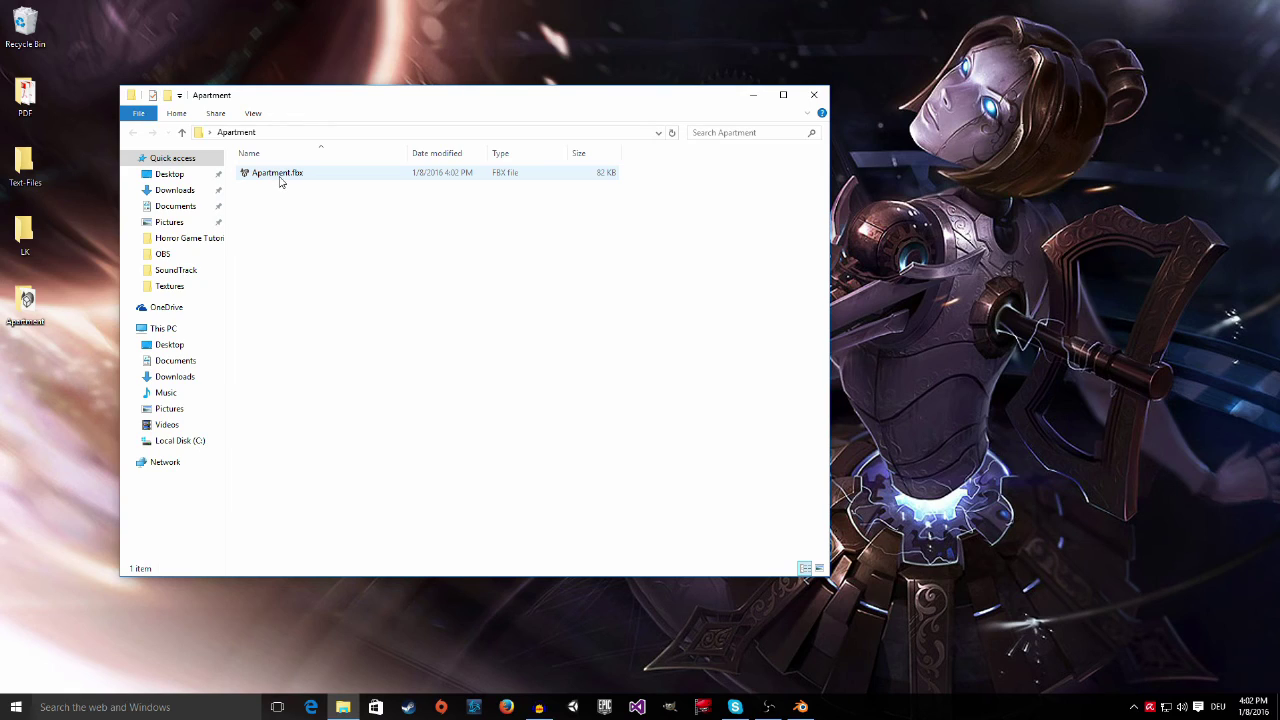